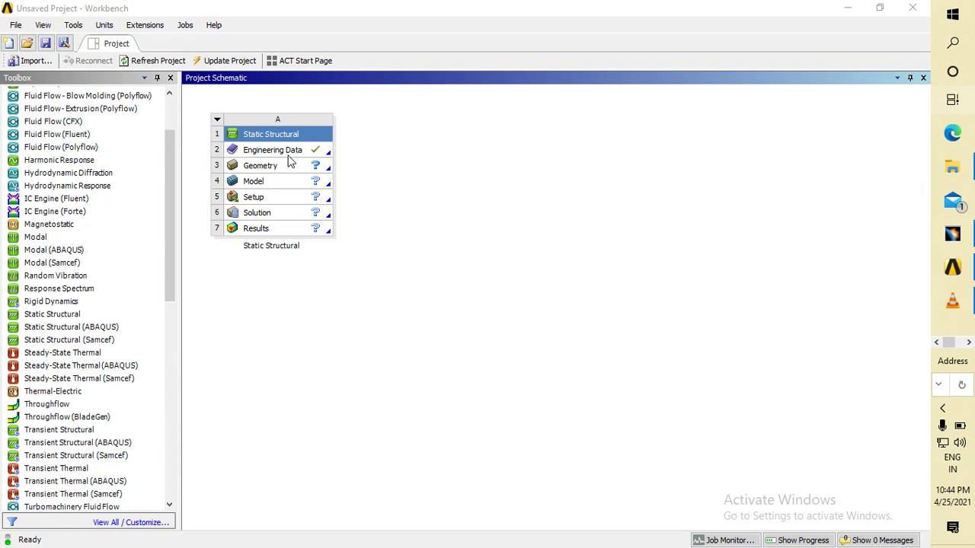
Review the Structural Steel properties in the Static Structural system's engineering data, and return to the project schematic.
double_click(289, 151)
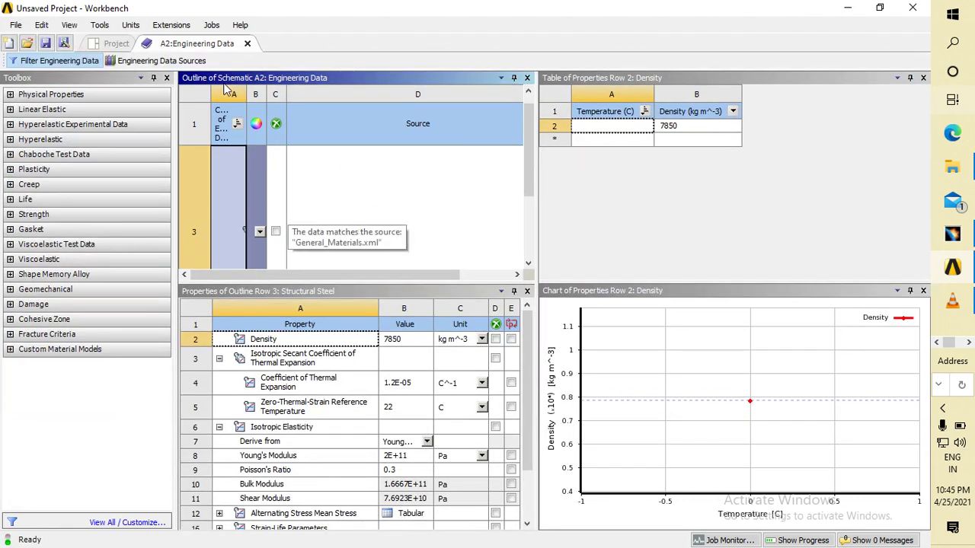
left_click(247, 44)
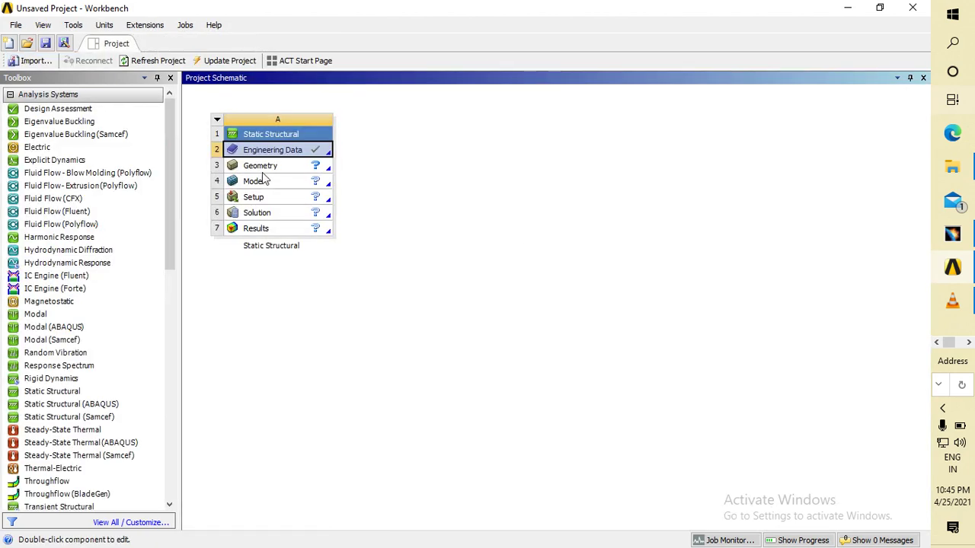
Open the system's geometry in DesignModeler, import "knukle joint assembly.stp" from the Documents folder, and generate it.
double_click(260, 166)
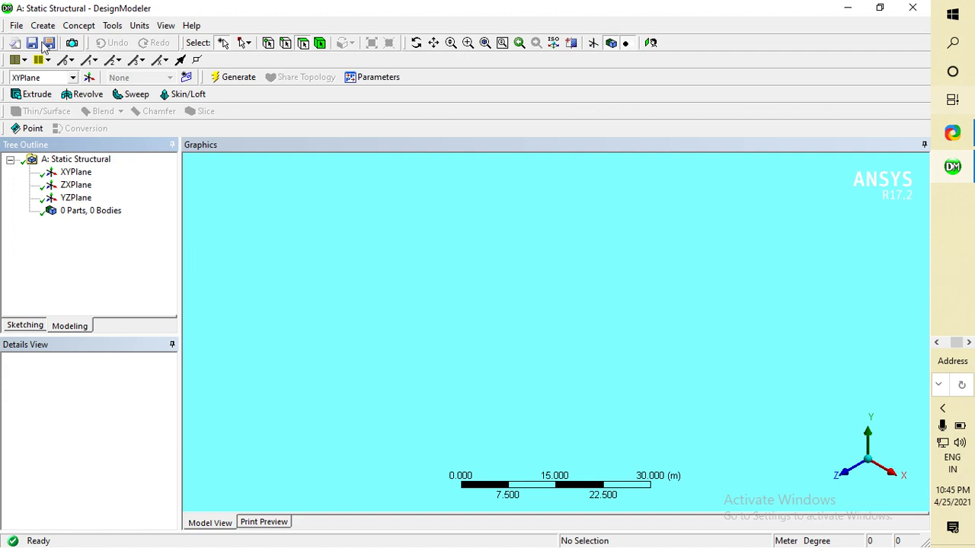
left_click(16, 25)
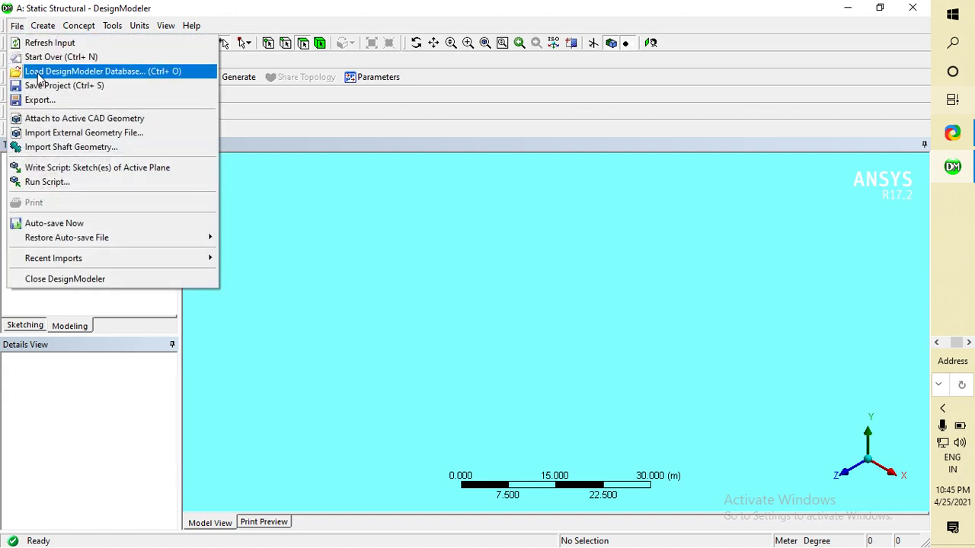
left_click(47, 133)
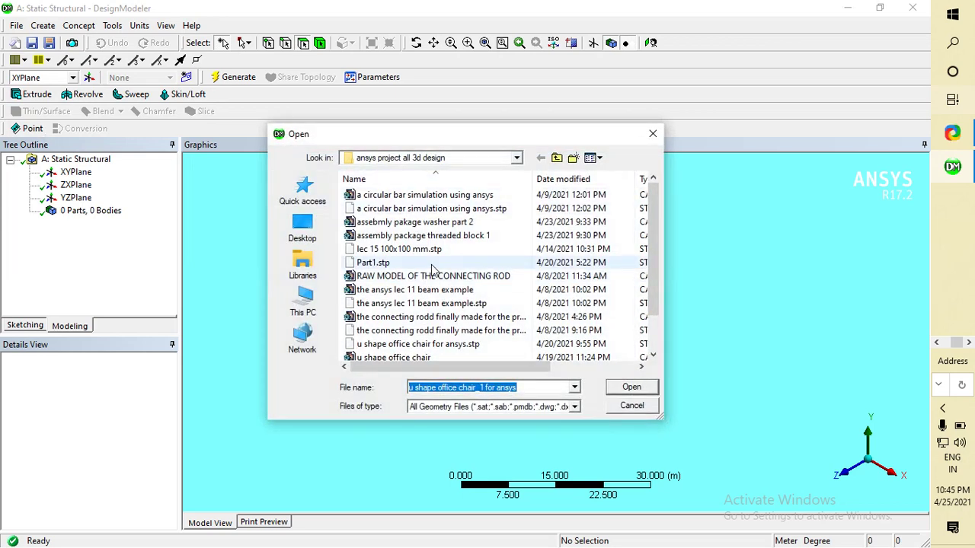
scroll(431, 268, "down", 1)
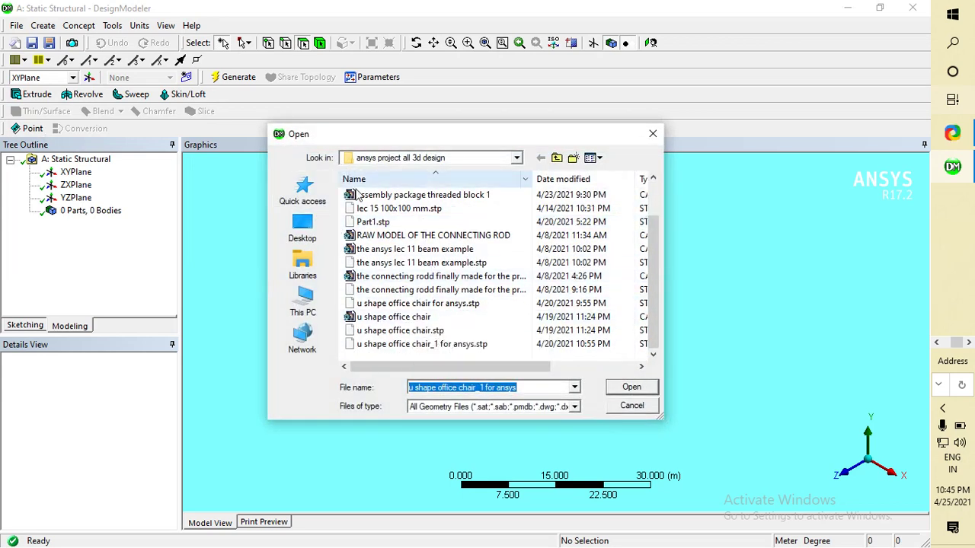
left_click(305, 304)
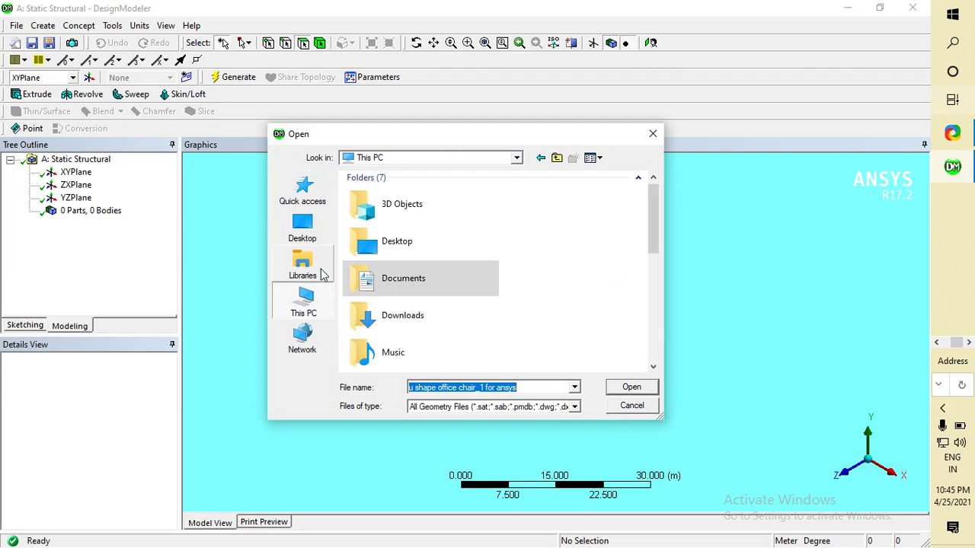
double_click(398, 288)
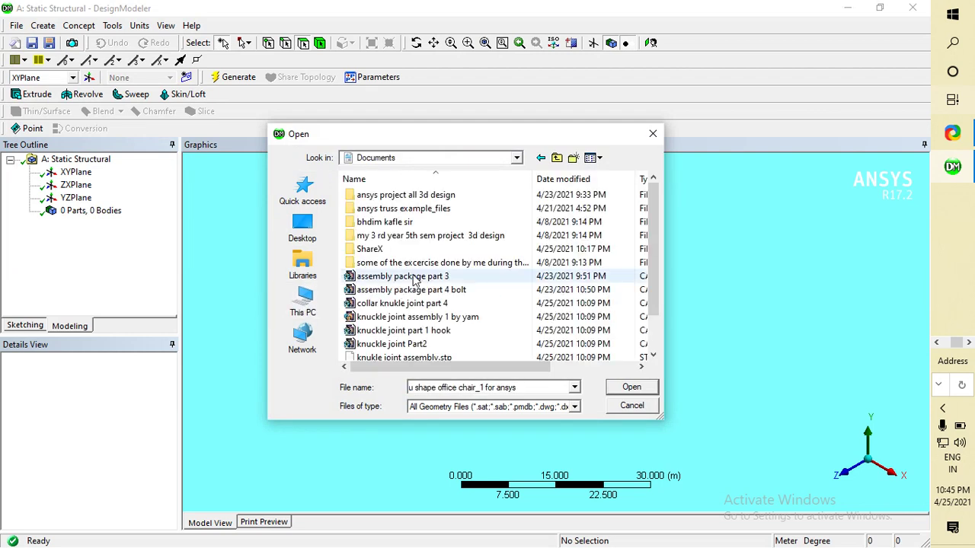
scroll(455, 316, "down", 1)
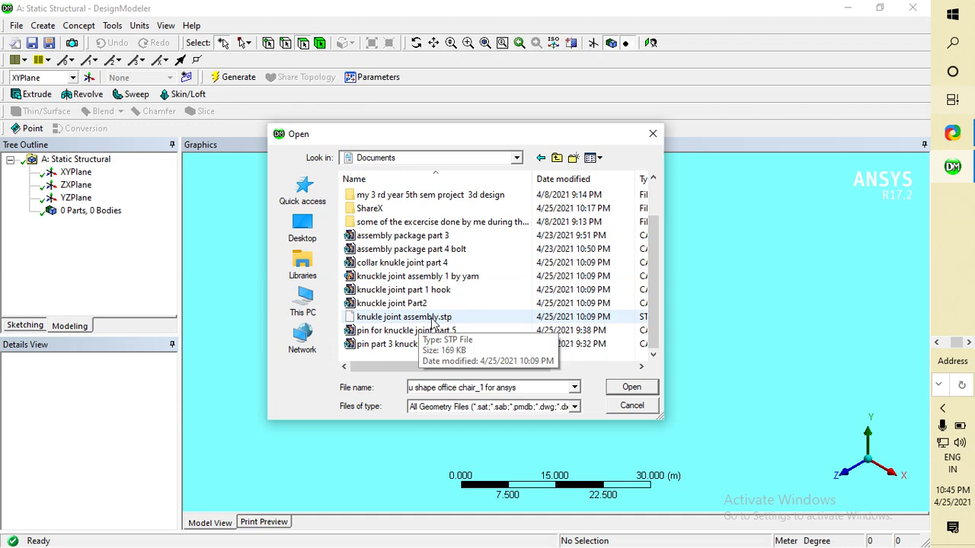
double_click(432, 318)
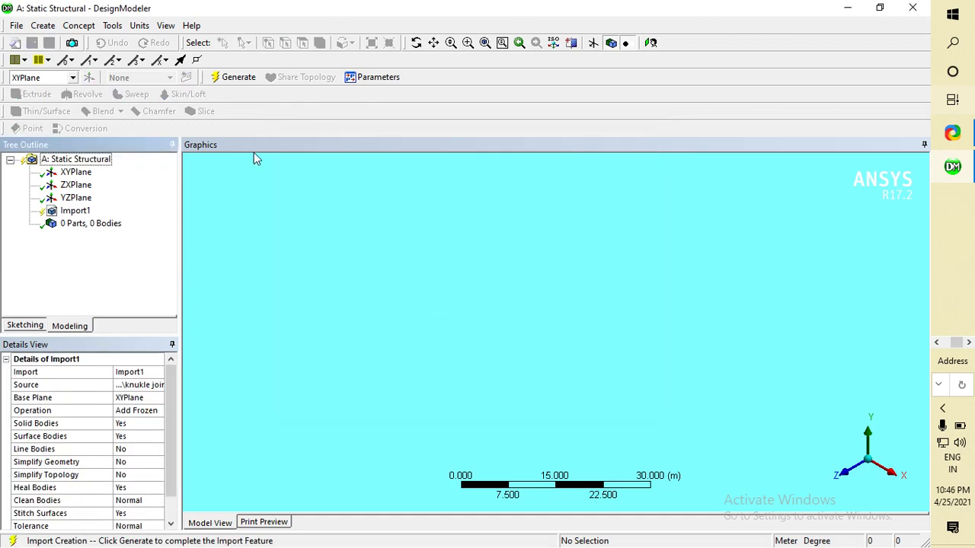
left_click(238, 78)
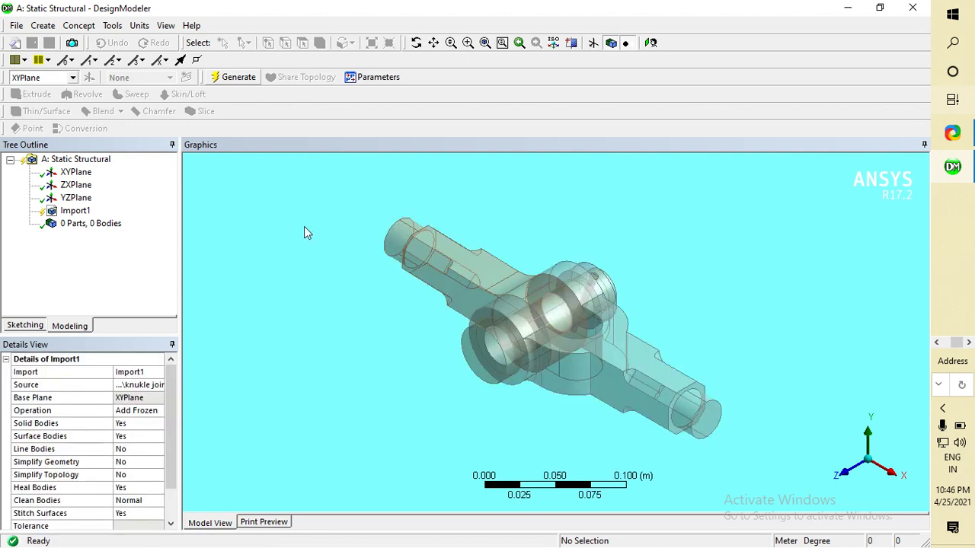
Turn off Frozen Body Transparency so the imported knuckle joint bodies display as opaque solids.
middle_click_drag(797, 367, 880, 286)
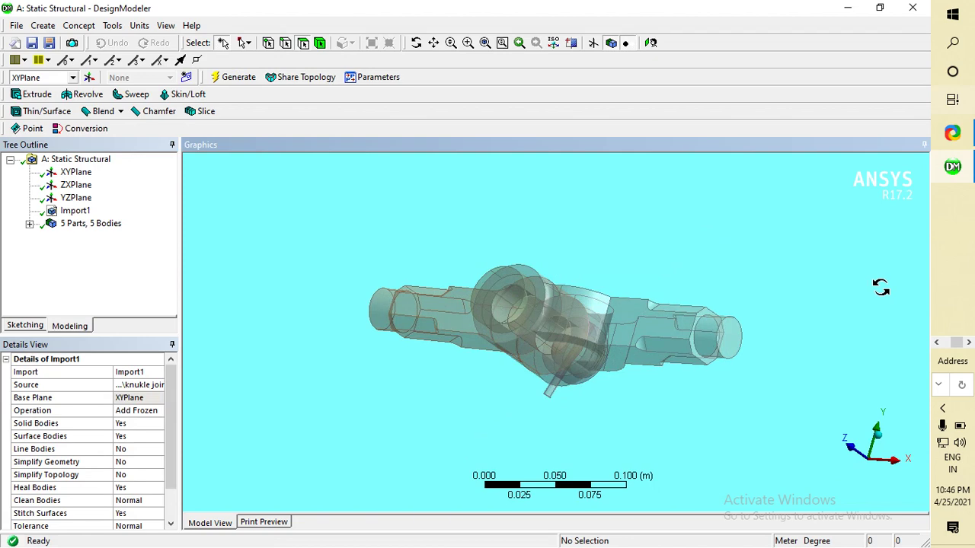
middle_click_drag(765, 233, 646, 368)
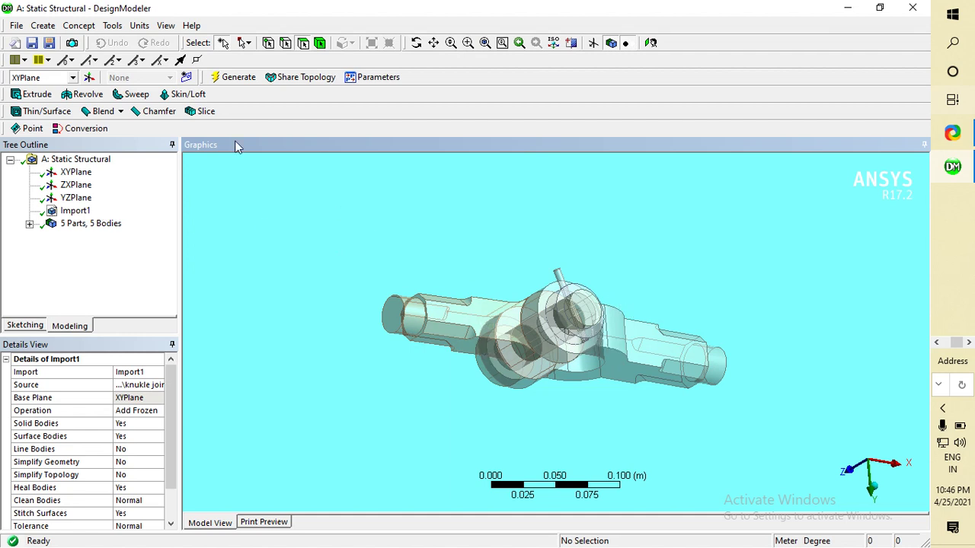
left_click(165, 26)
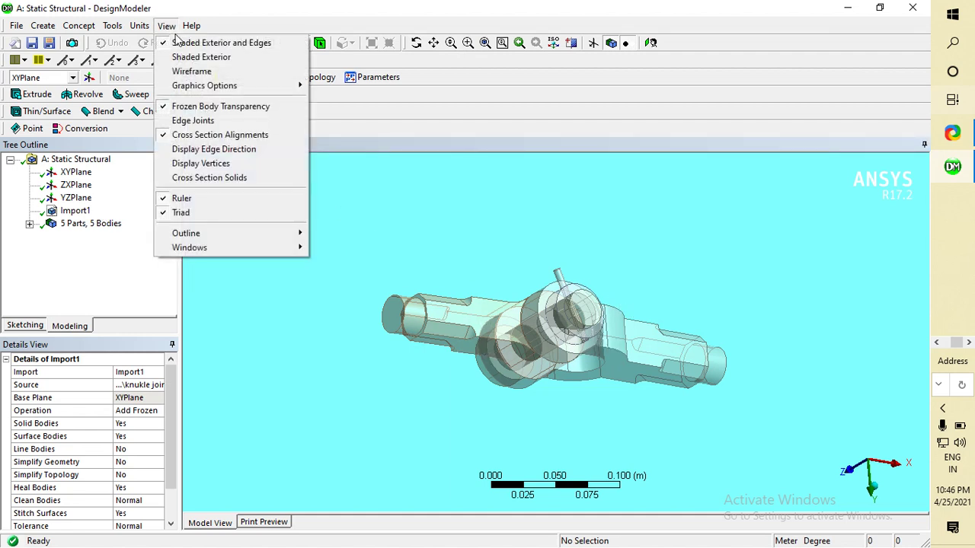
left_click(217, 113)
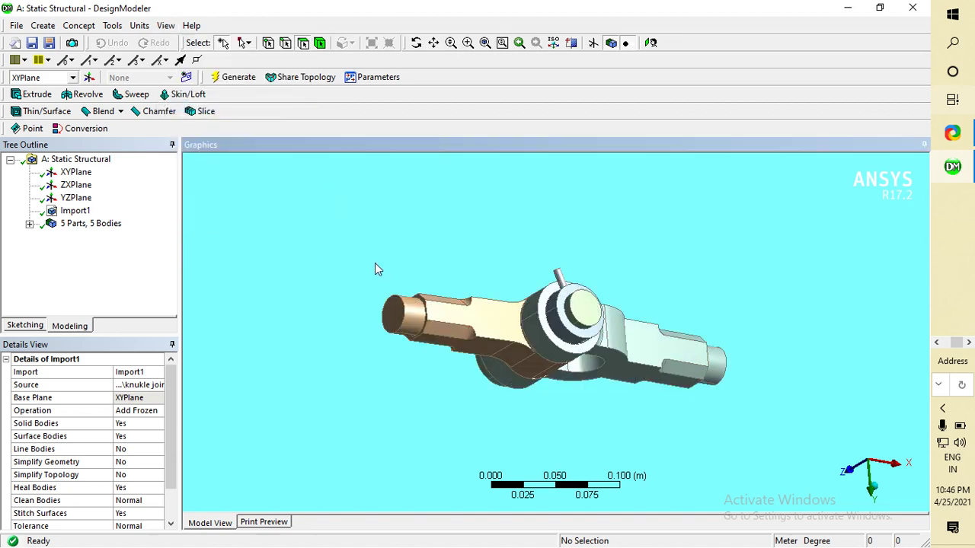
middle_click_drag(461, 235, 557, 245)
middle_click_drag(590, 362, 724, 411)
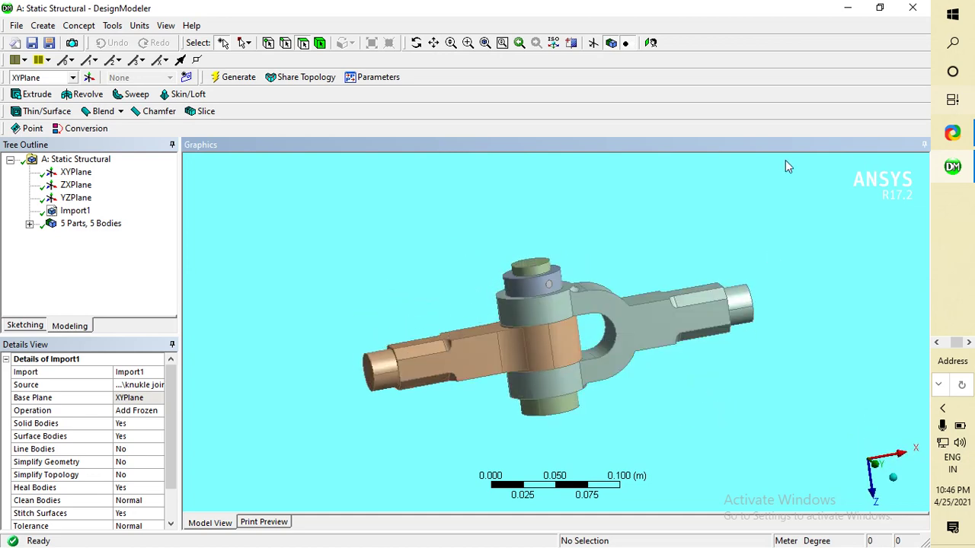
Return to the Workbench project and open the Static Structural model in Mechanical.
left_click(848, 8)
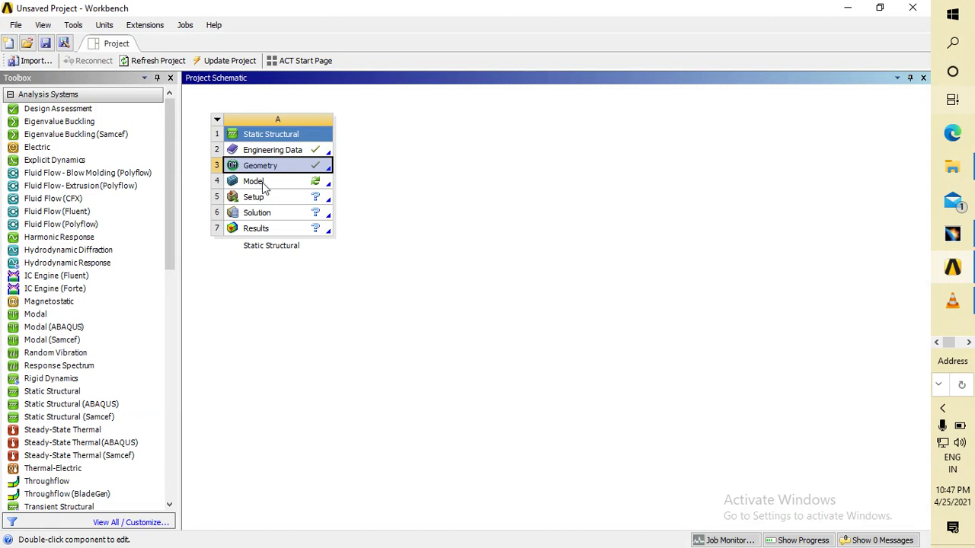
double_click(255, 181)
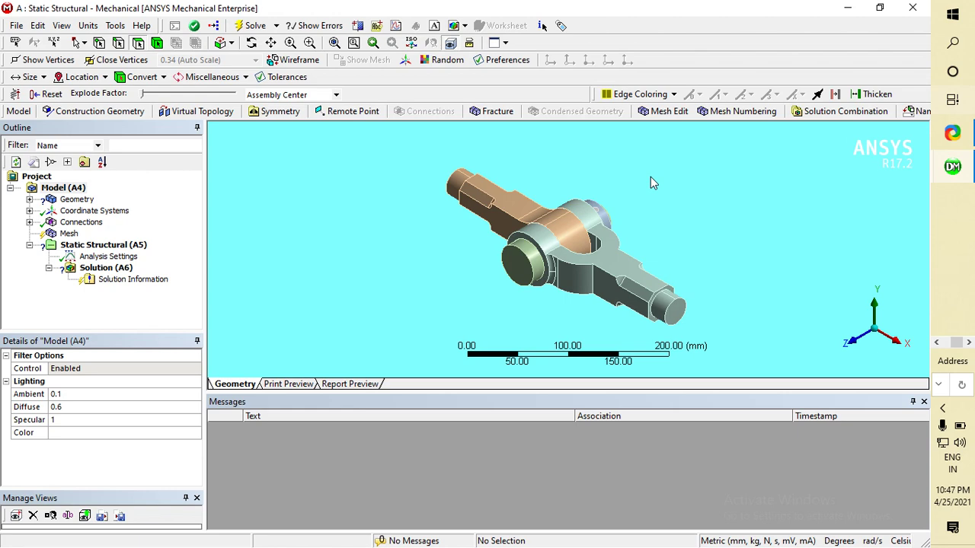
middle_click_drag(651, 177, 758, 272)
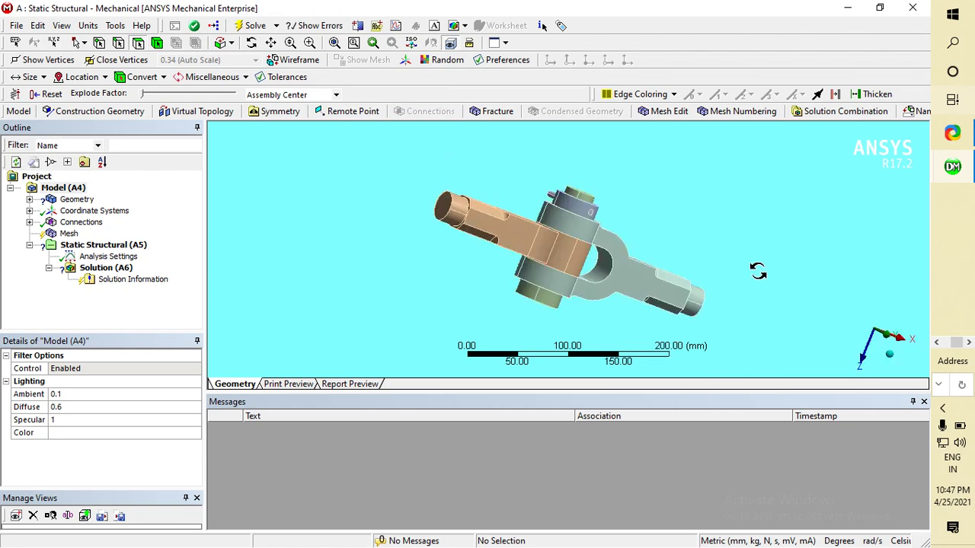
Expand the geometry's body list and rename Part3, the thin pin through the collar, as pin1.
double_click(79, 200)
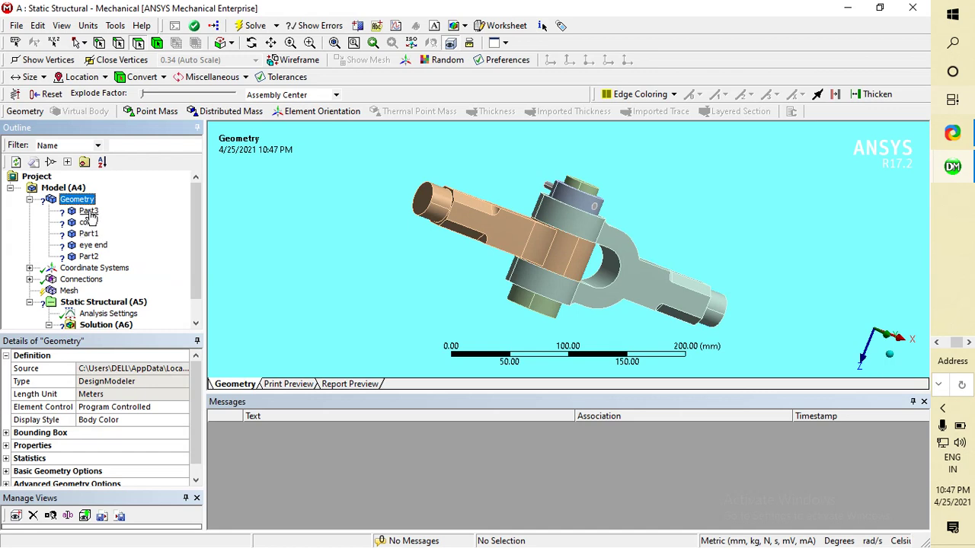
left_click(89, 212)
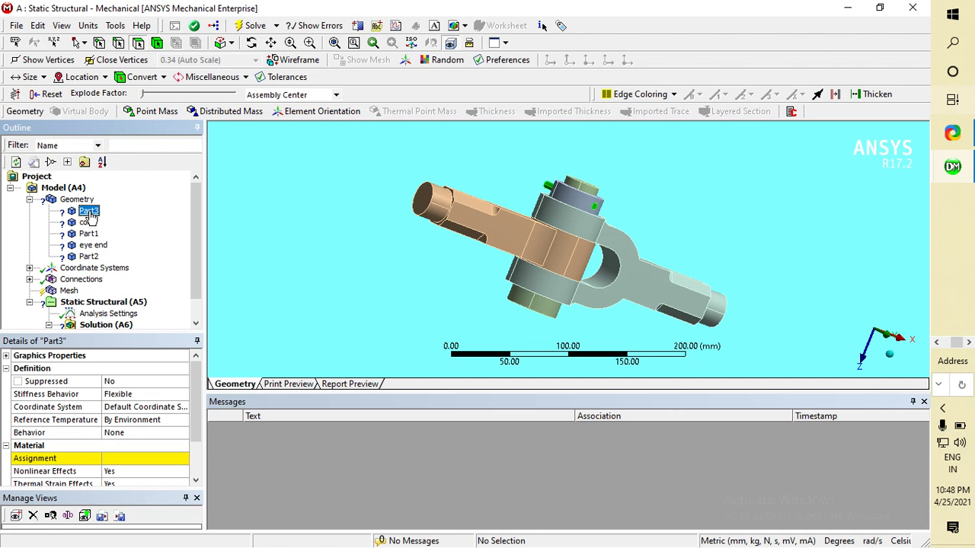
right_click(89, 216)
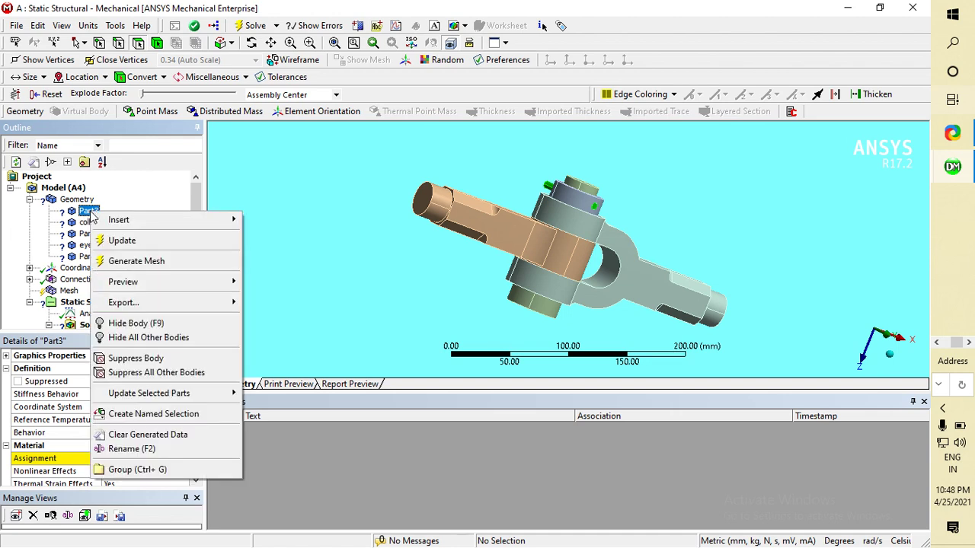
left_click(129, 451)
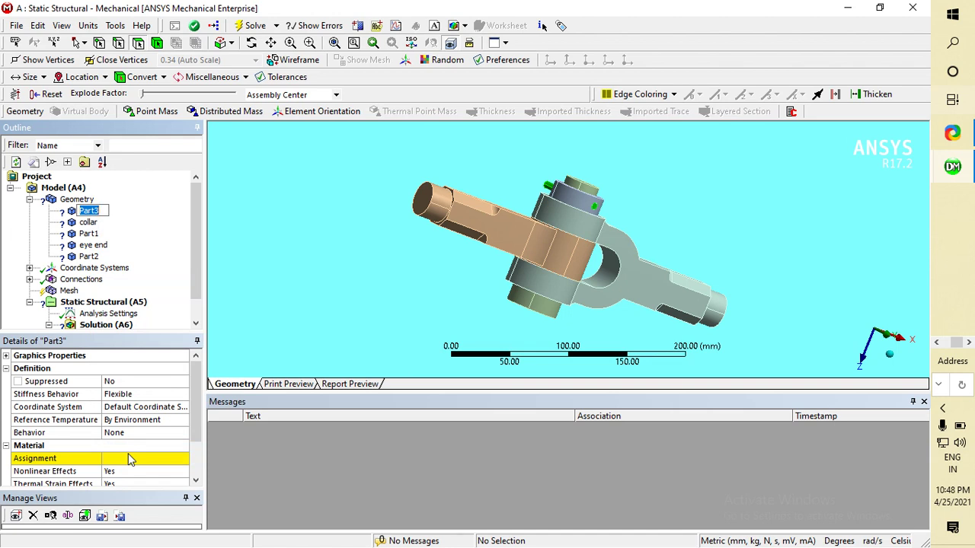
type("pin 1")
key("Return")
Rename Part1, the large pin joining the eye end and the forked part, as pin2.
left_click(87, 236)
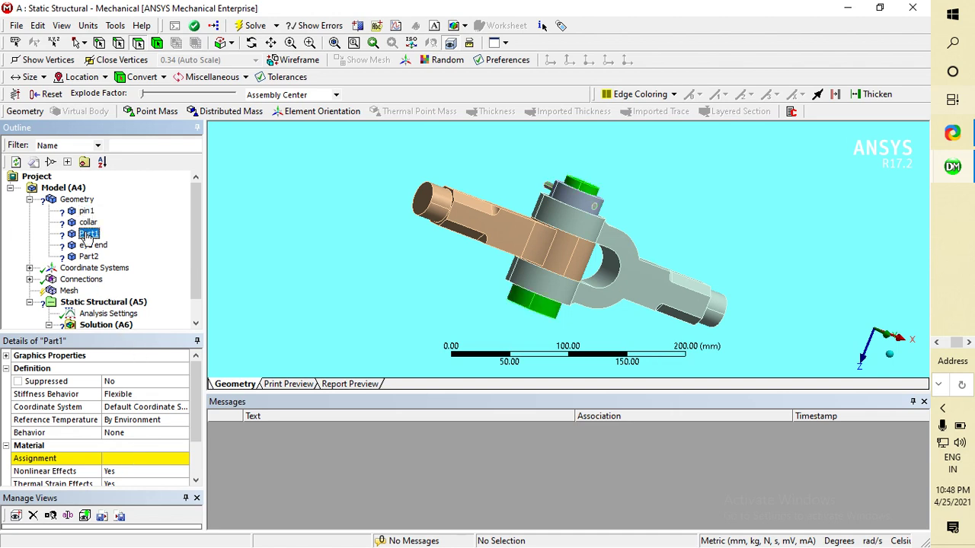
right_click(87, 237)
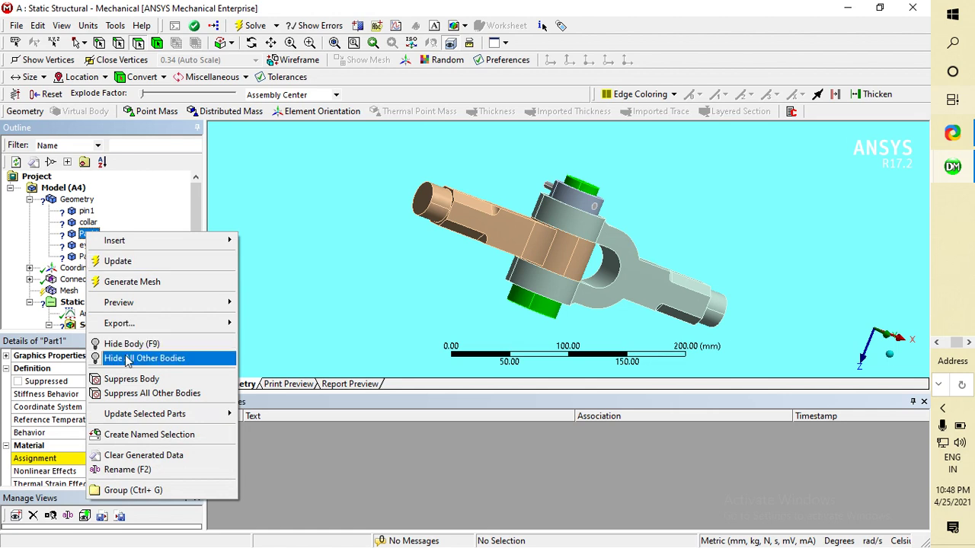
left_click(131, 471)
type("p")
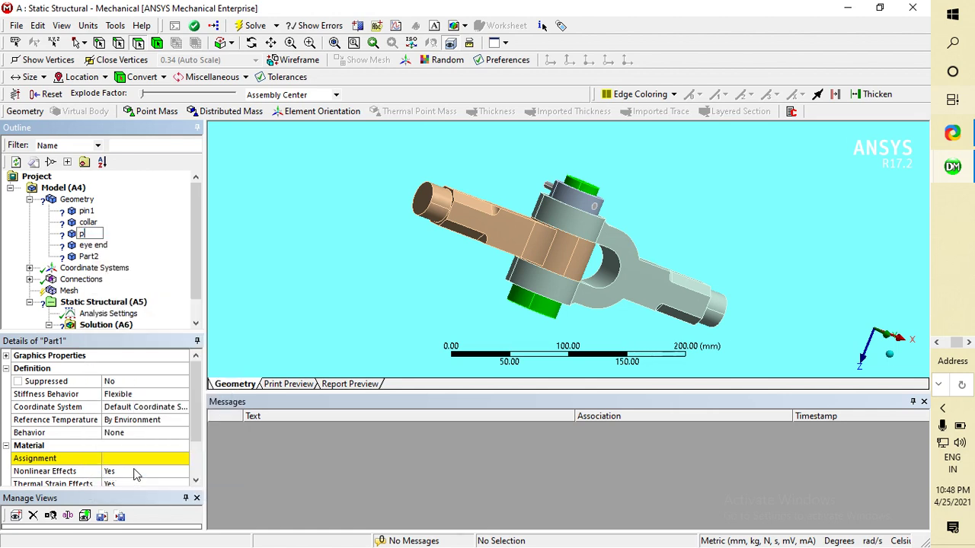
type("in2")
key("Return")
Keep the eye end body's name and rename Part2, the forked body, as fork.
left_click(94, 246)
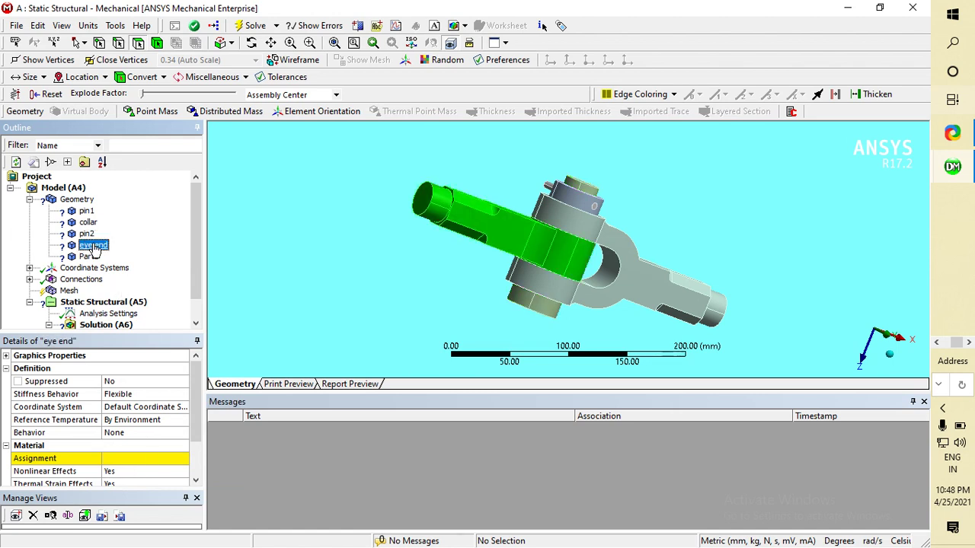
key("Return")
left_click(89, 258)
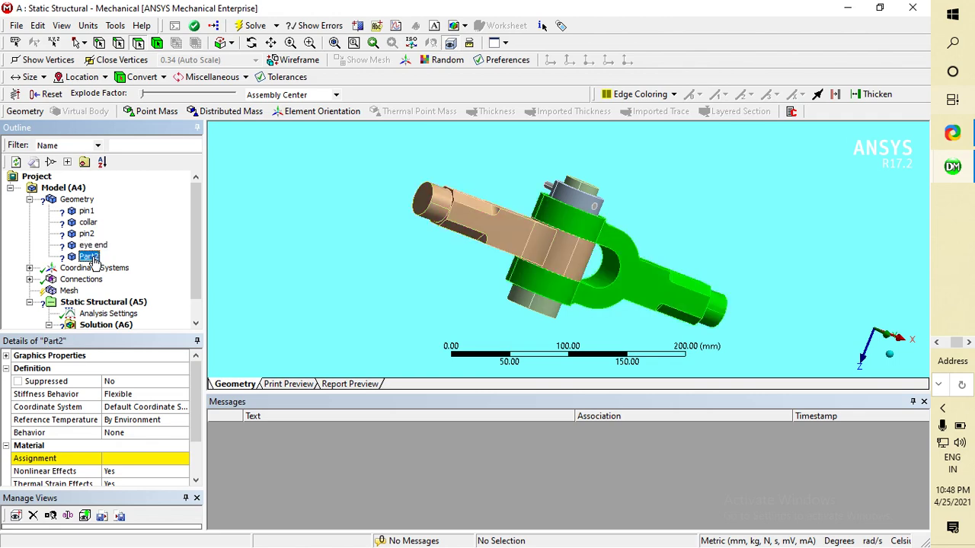
right_click(92, 260)
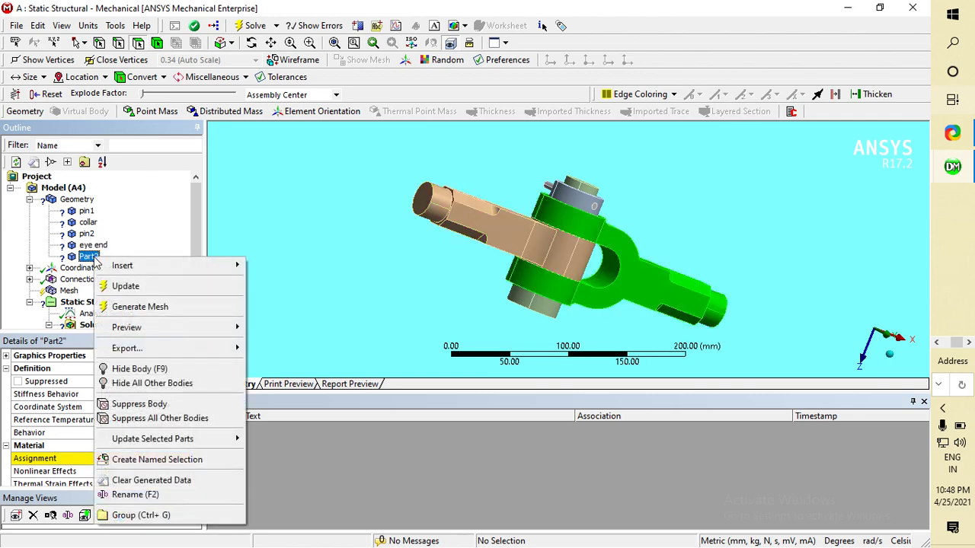
left_click(132, 496)
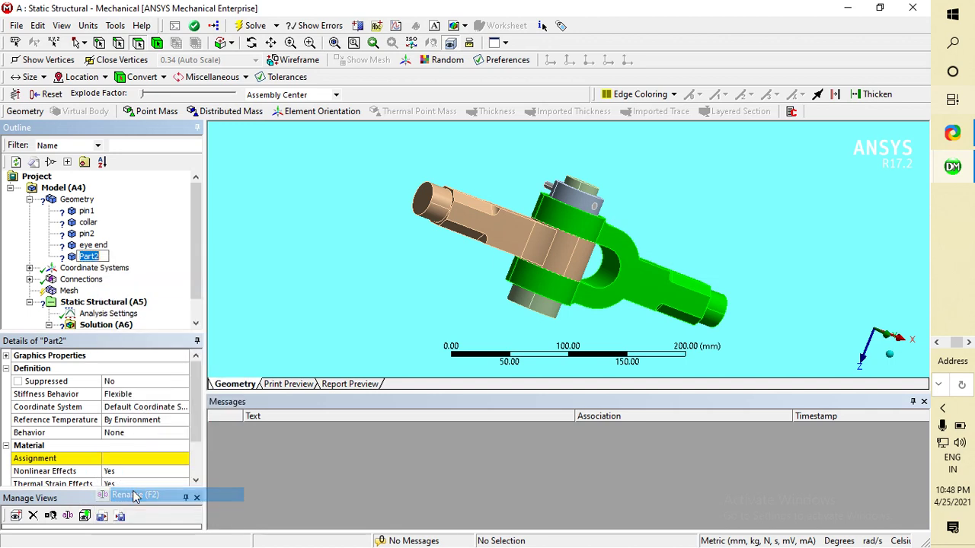
type("for")
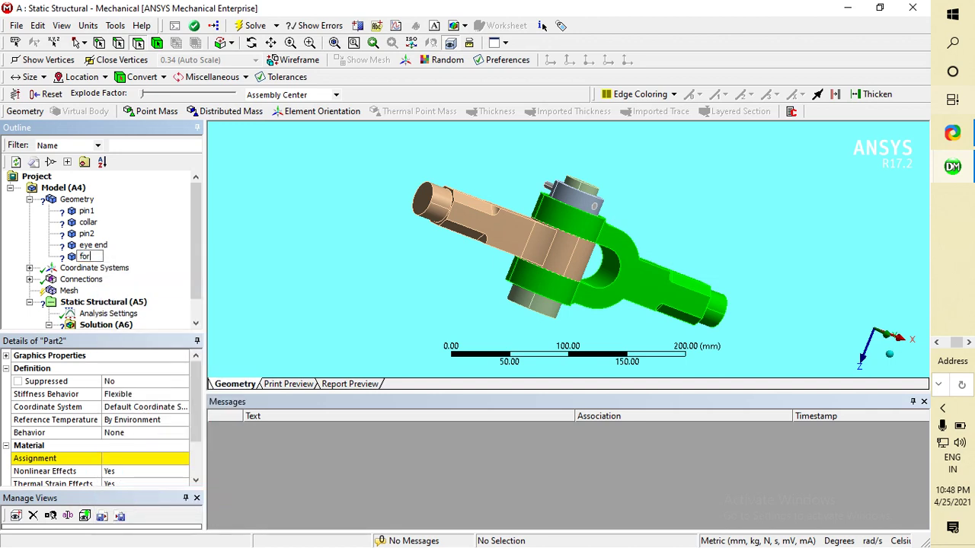
type("k")
key("Return")
Assign Structural Steel as the material of the pin1 body.
left_click(86, 211)
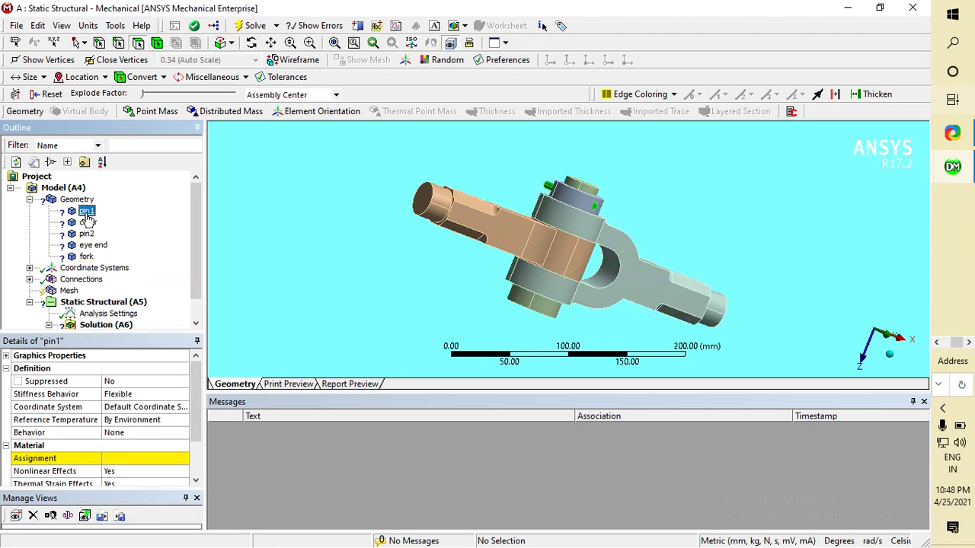
left_click(135, 459)
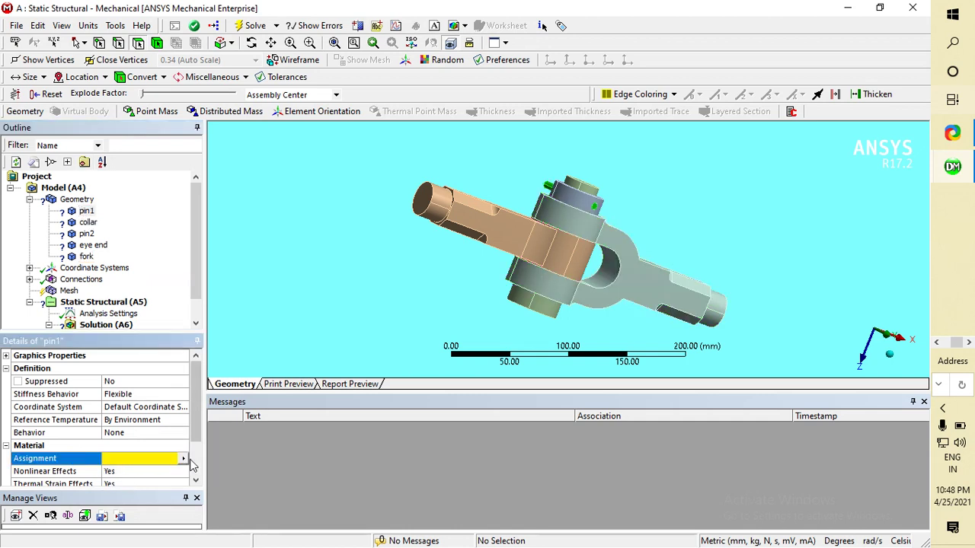
left_click(183, 460)
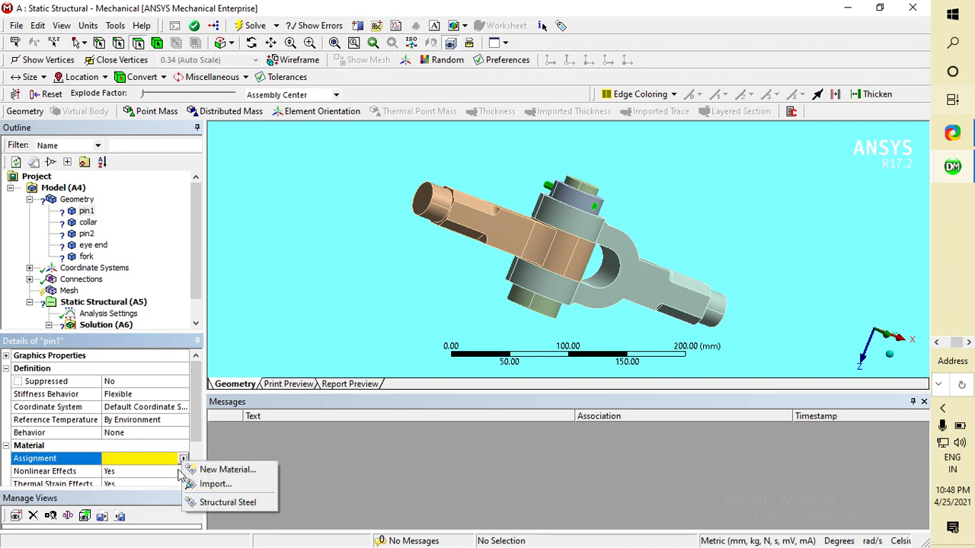
left_click(227, 503)
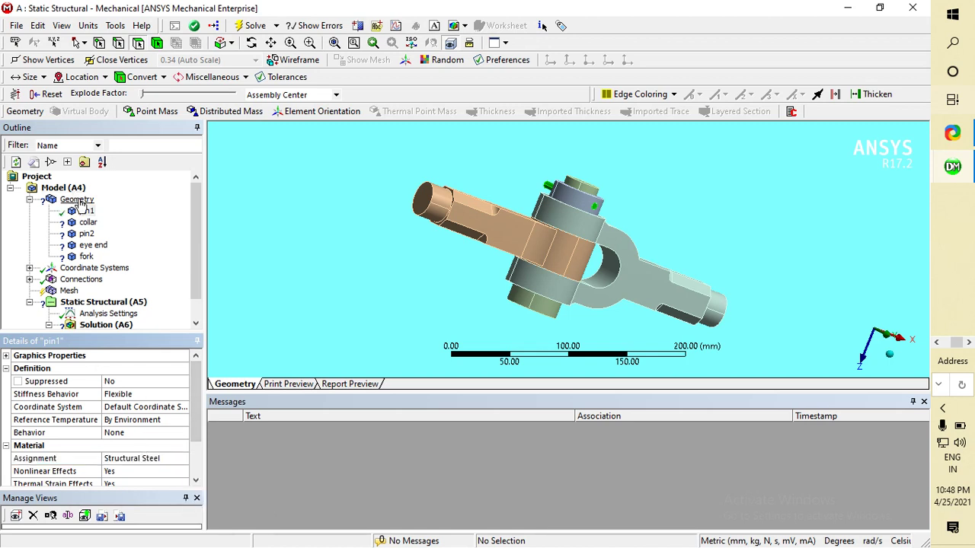
Assign Structural Steel as the material of the collar body.
left_click(89, 223)
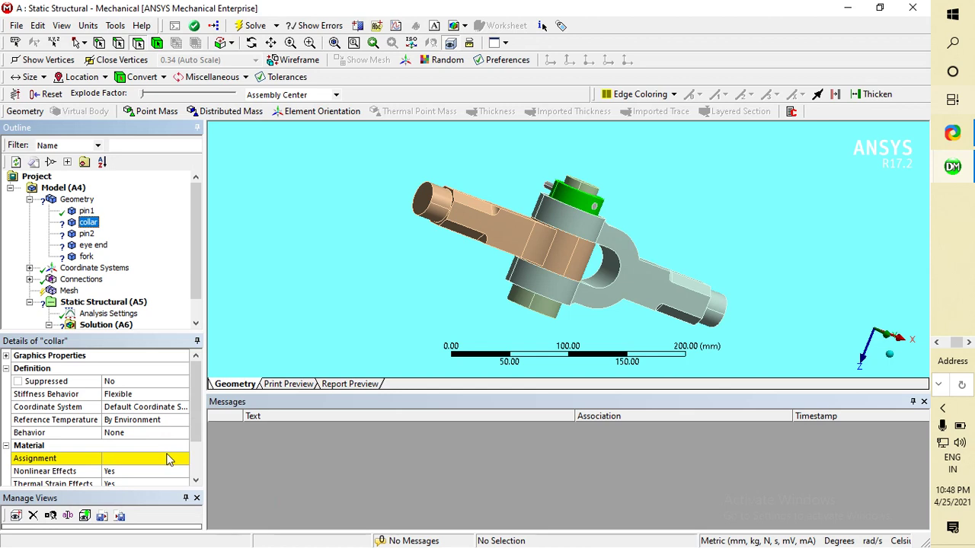
left_click(167, 460)
left_click(183, 460)
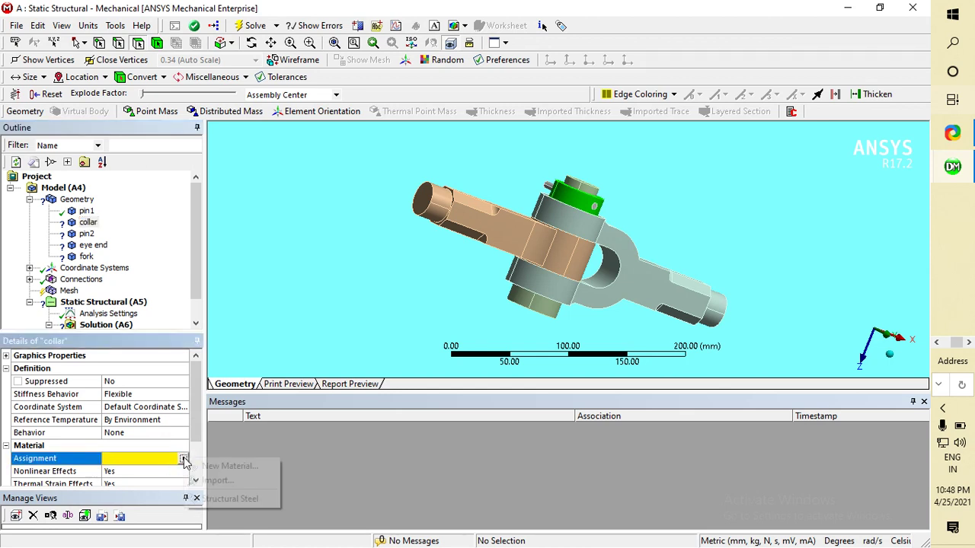
left_click(199, 502)
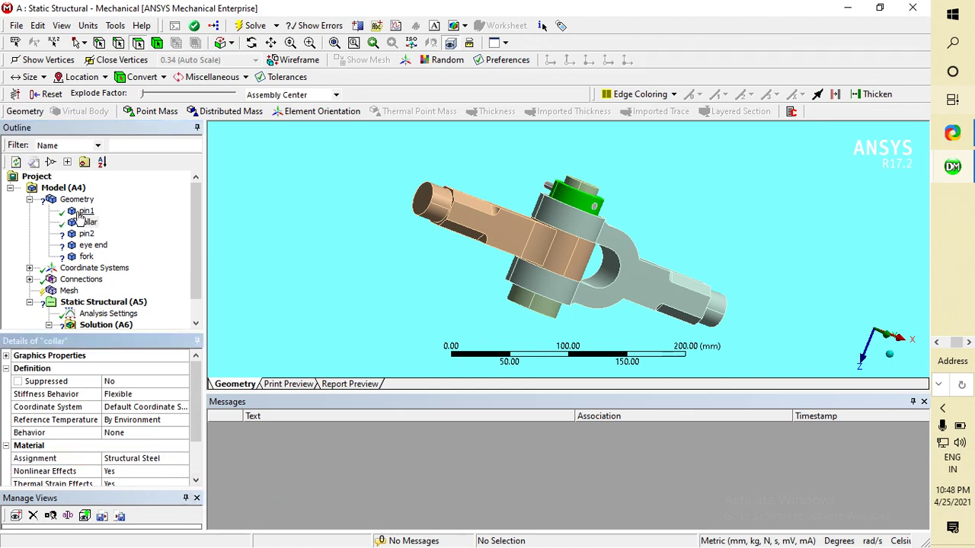
Assign Structural Steel as the material of the pin2 body.
left_click(86, 234)
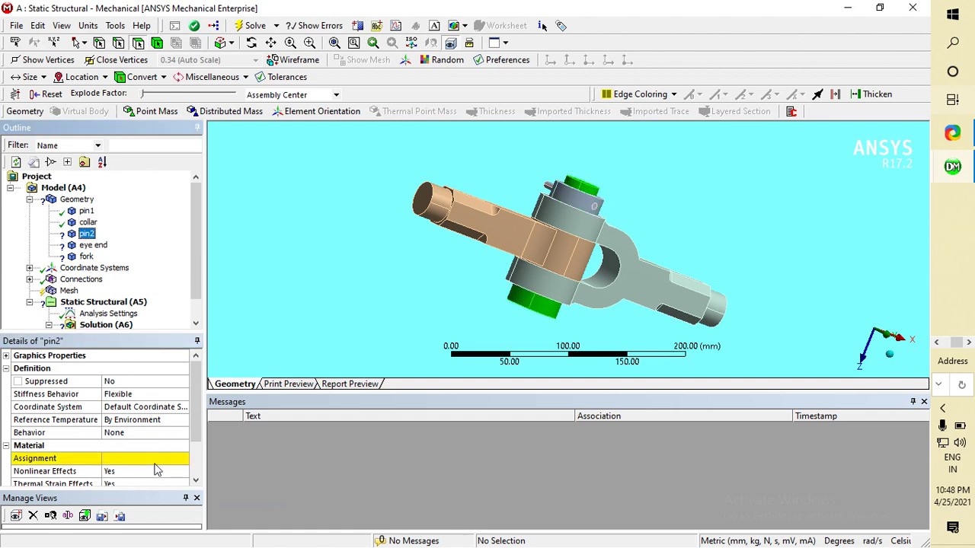
left_click(162, 459)
left_click(183, 459)
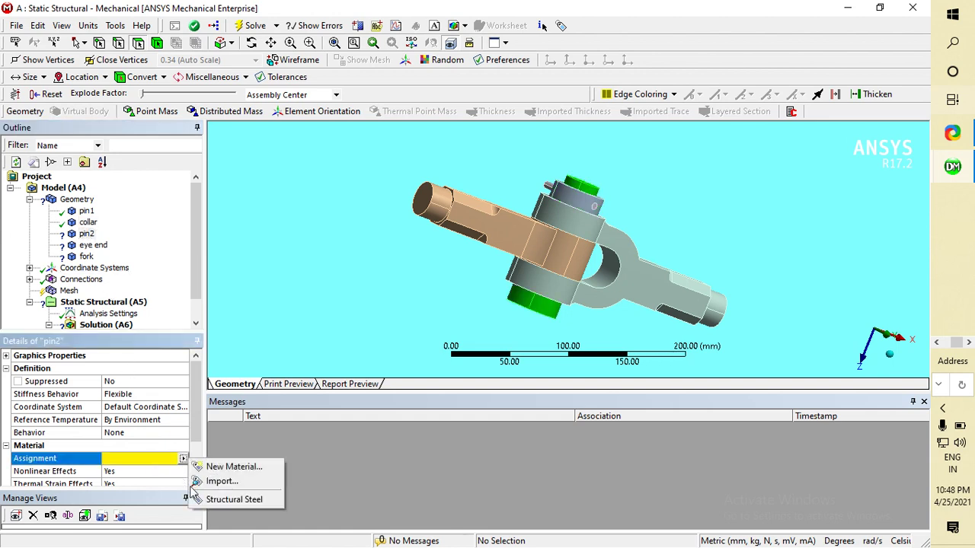
left_click(200, 500)
Assign Structural Steel as the material of the eye end body.
left_click(91, 245)
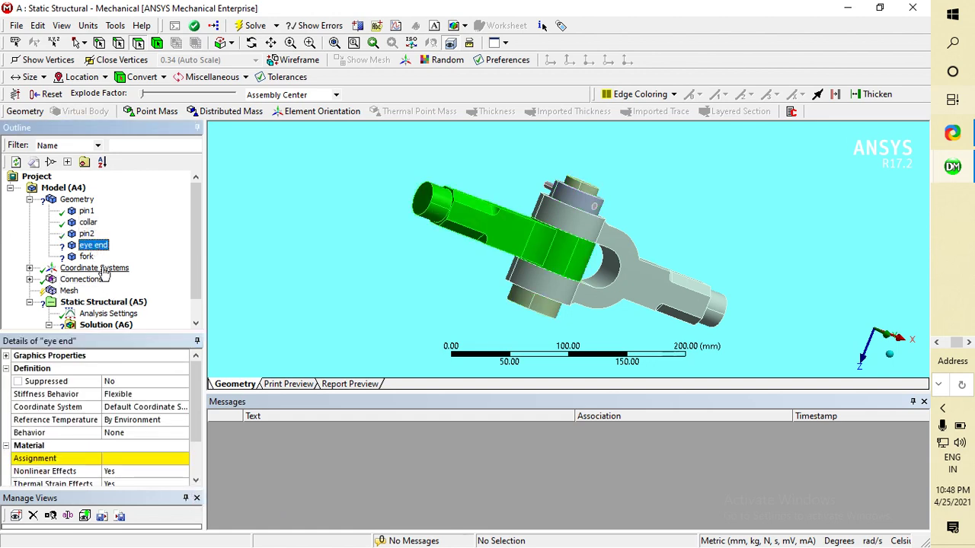
left_click(174, 460)
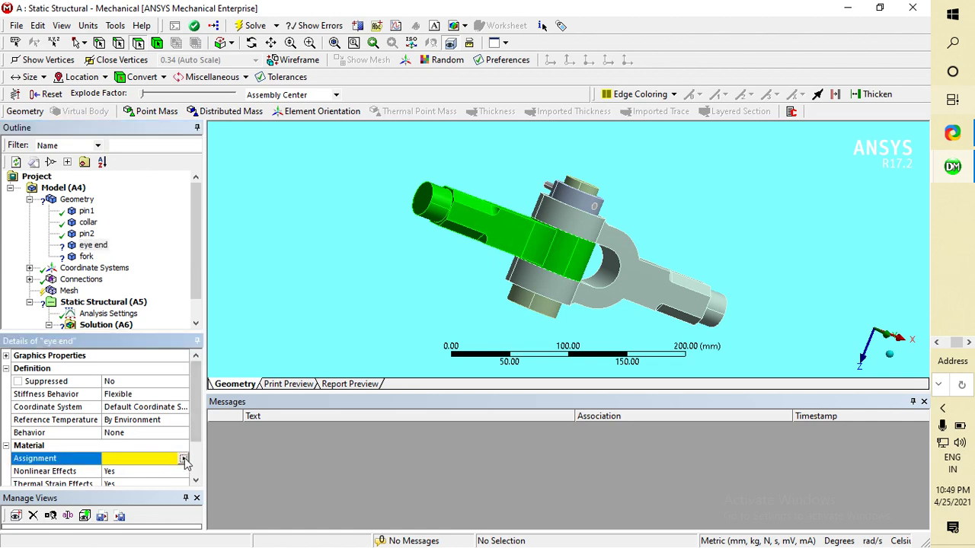
left_click(183, 459)
left_click(206, 500)
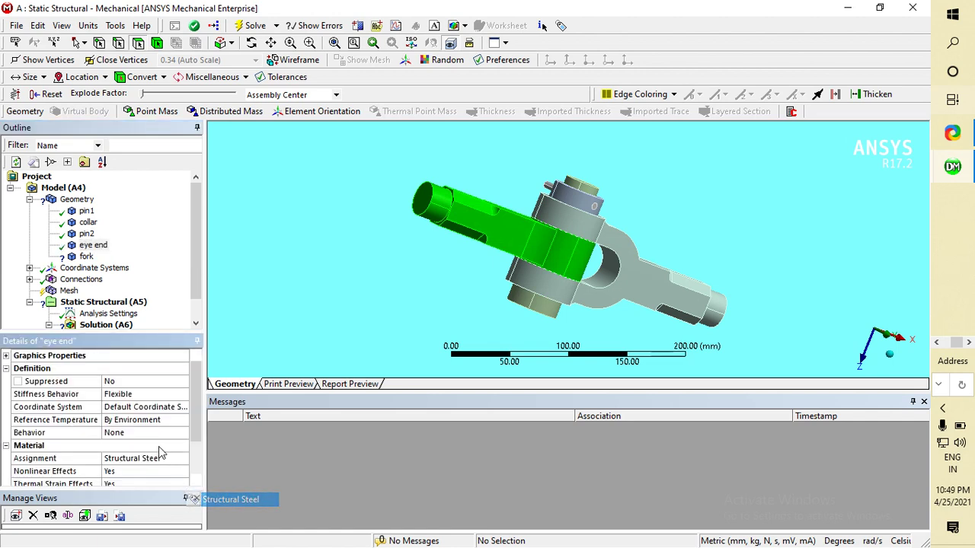
left_click(126, 235)
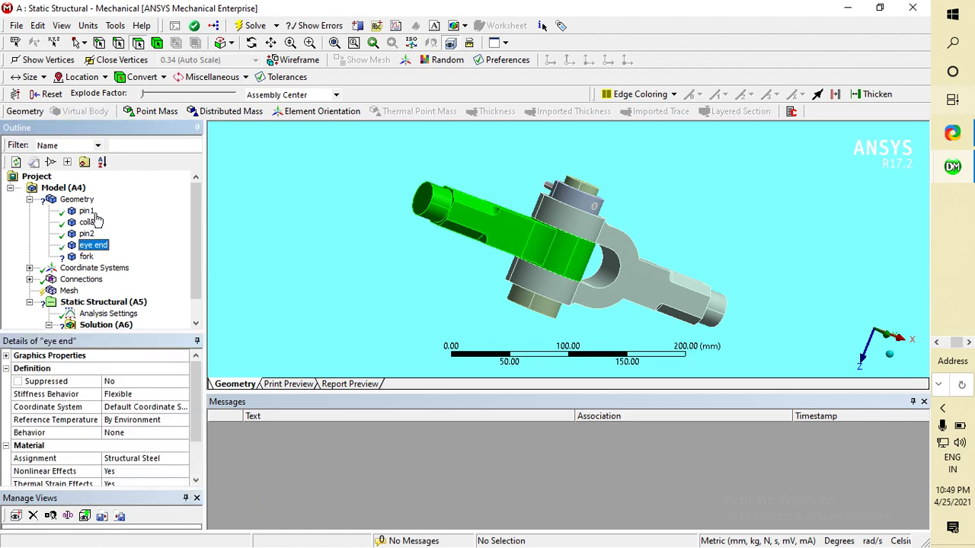
Assign Structural Steel as the material of the fork body.
left_click(86, 256)
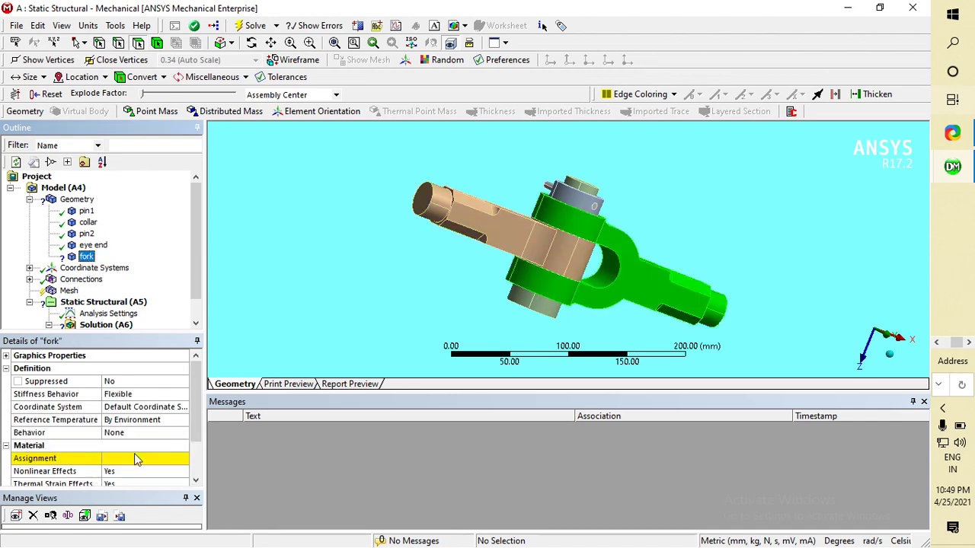
left_click(135, 458)
left_click(182, 459)
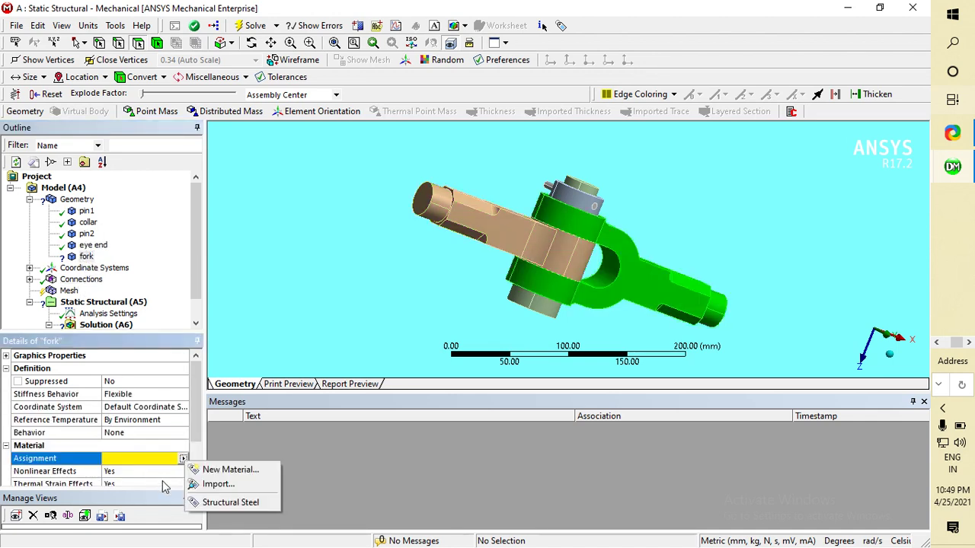
left_click(222, 503)
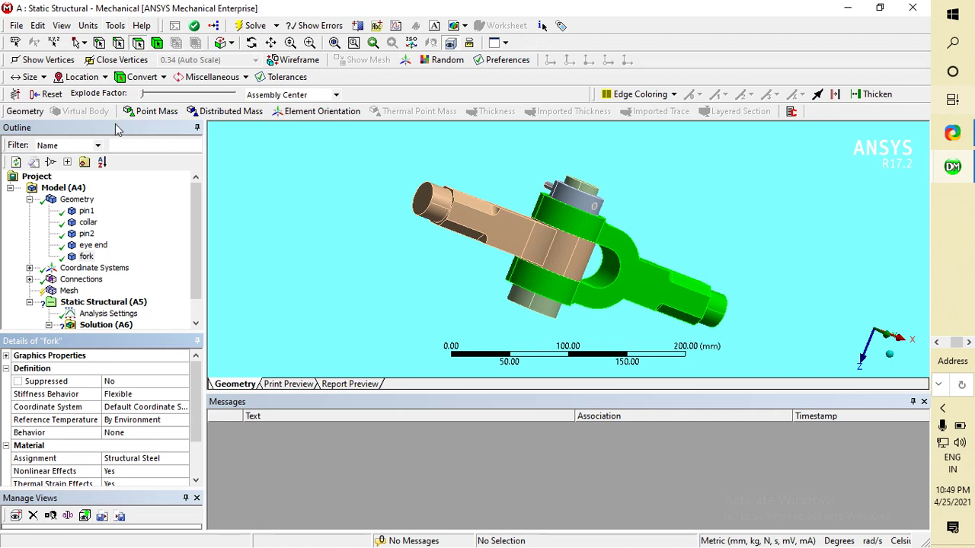
Expand the Coordinate Systems and Connections branches of the model tree to show their contents.
double_click(80, 280)
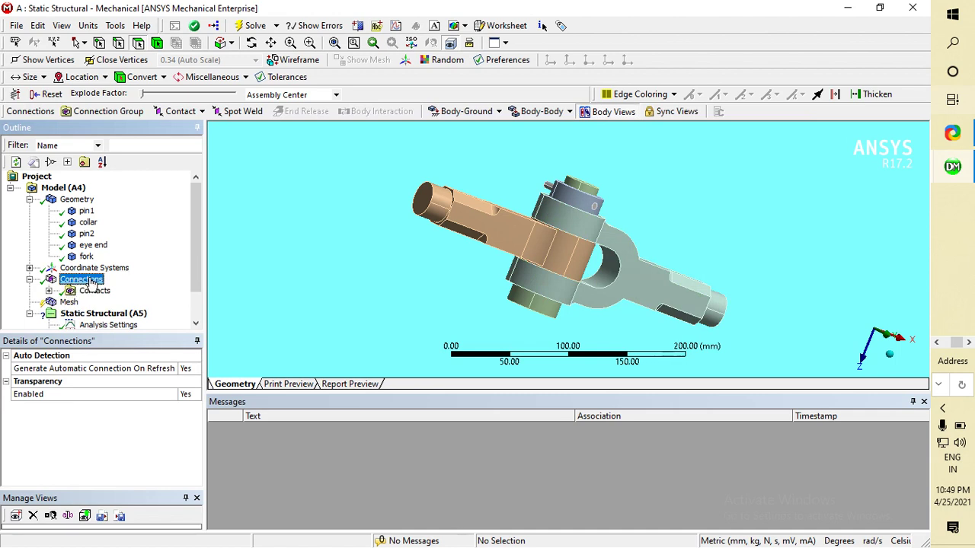
double_click(92, 280)
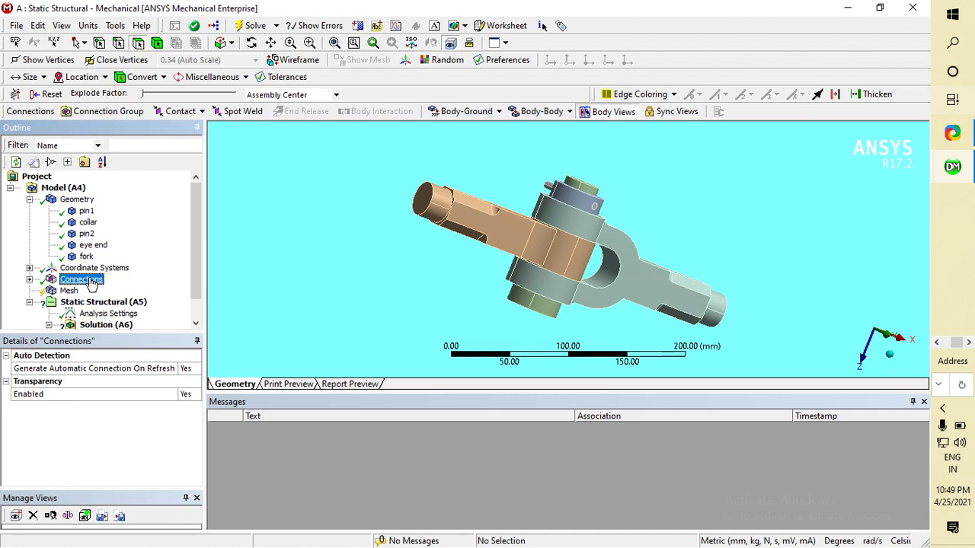
scroll(92, 314, "down", 1)
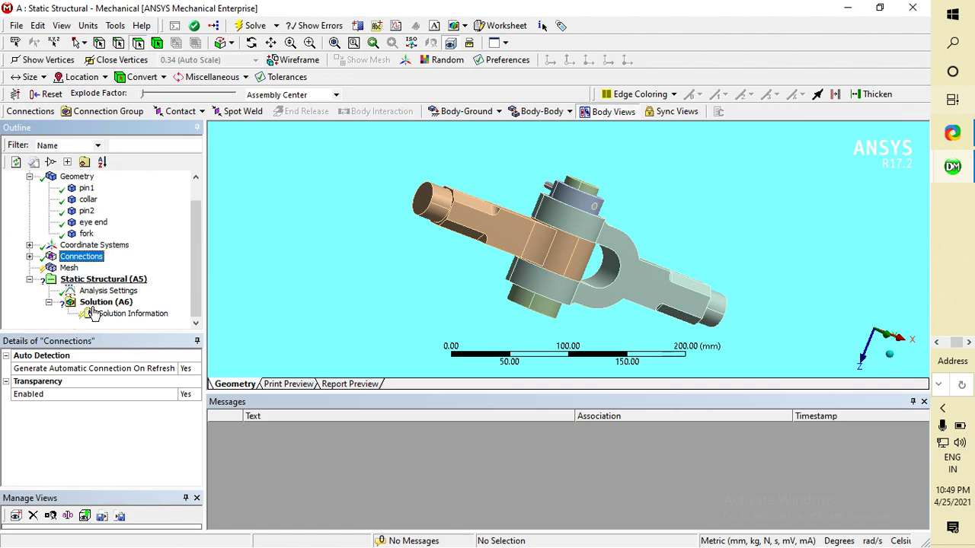
left_click(82, 257)
double_click(87, 246)
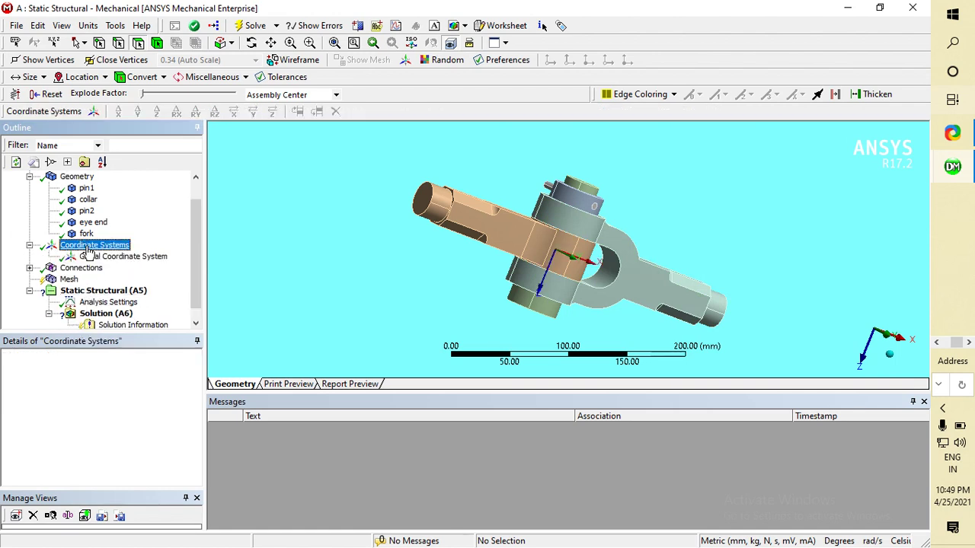
left_click(82, 269)
double_click(81, 273)
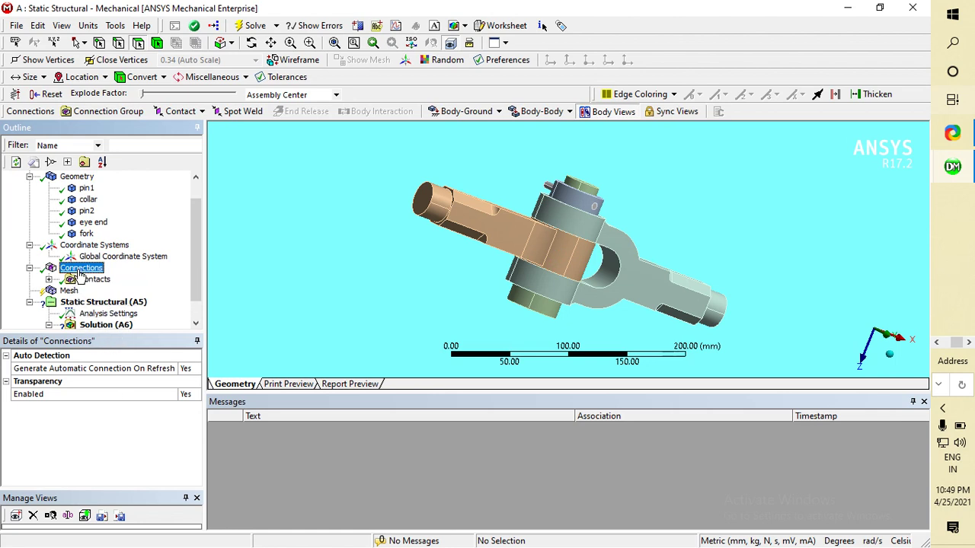
Examine the Contacts group's connection type, scoping method, geometry scope, auto detection settings and connection statistics.
left_click(94, 281)
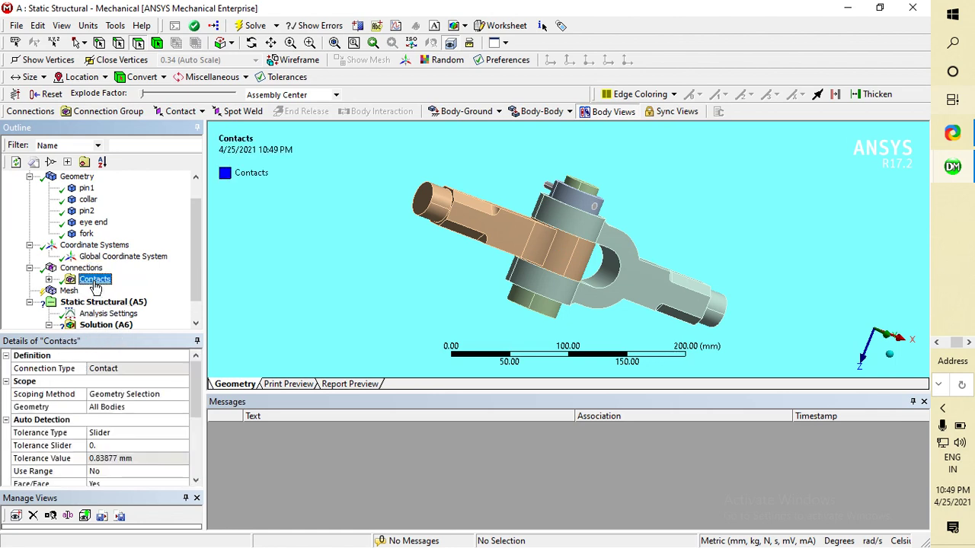
scroll(123, 432, "down", 1)
scroll(123, 432, "down", 3)
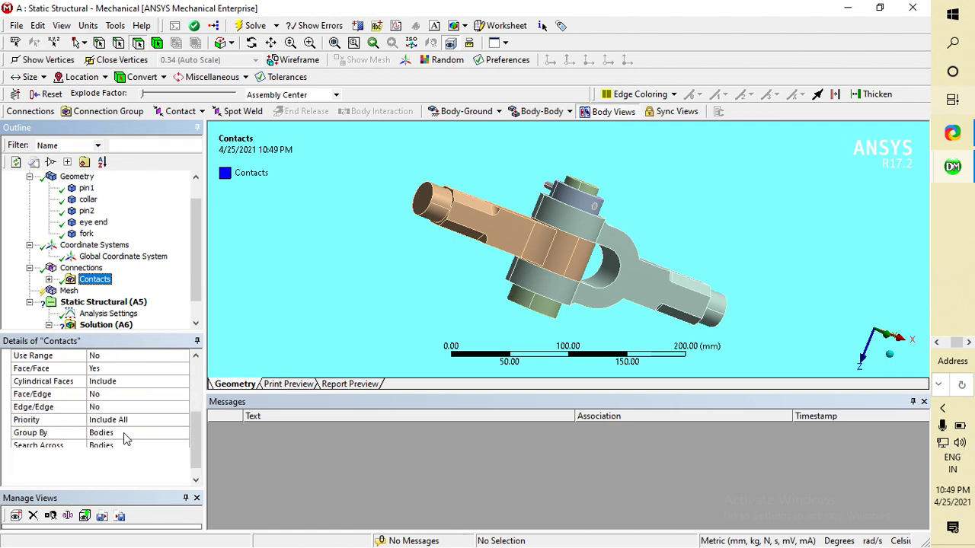
scroll(123, 433, "up", 4)
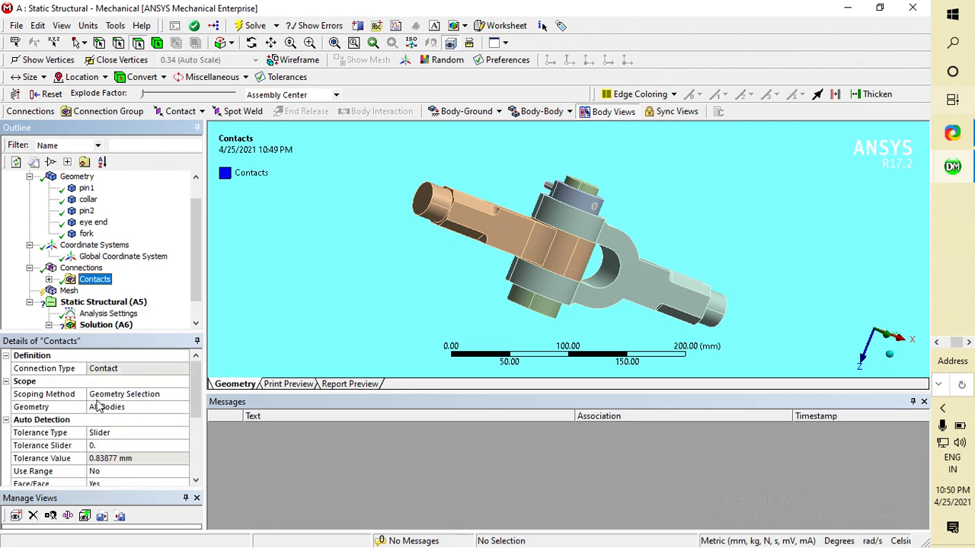
left_click(103, 368)
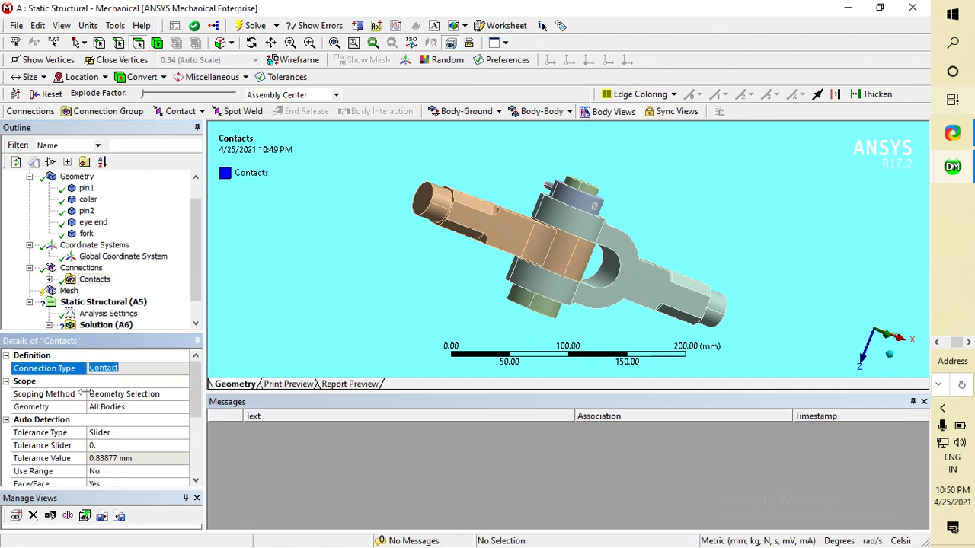
scroll(70, 426, "down", 1)
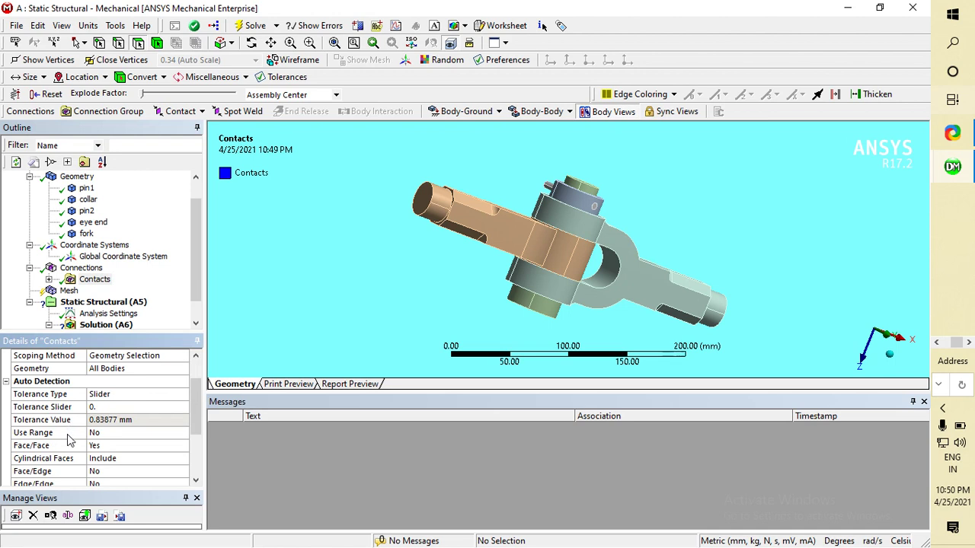
scroll(62, 461, "down", 1)
scroll(64, 463, "down", 1)
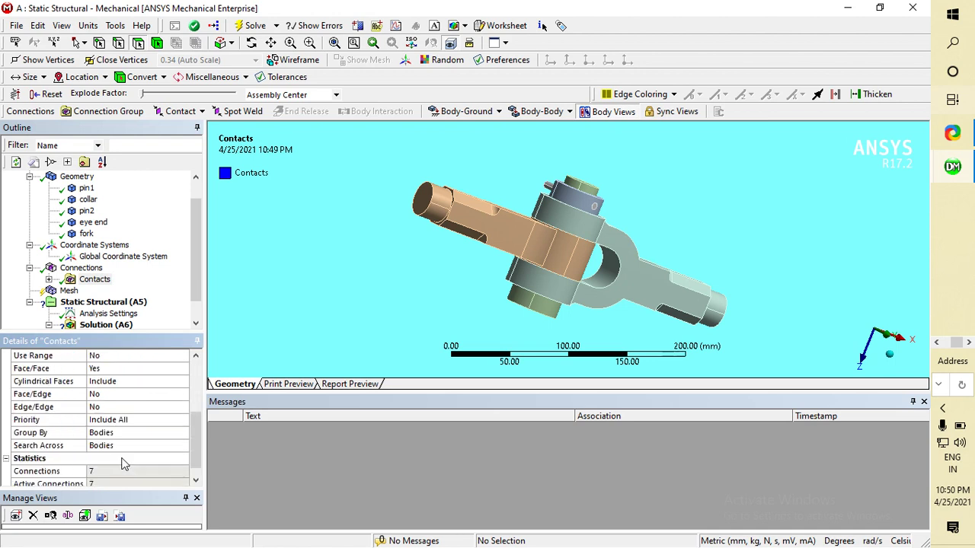
scroll(69, 470, "down", 1)
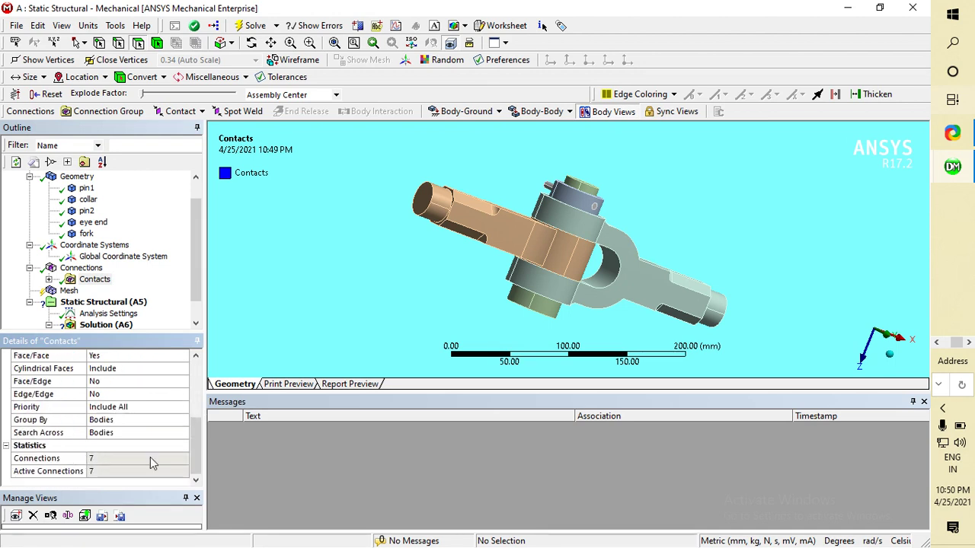
scroll(134, 434, "up", 1)
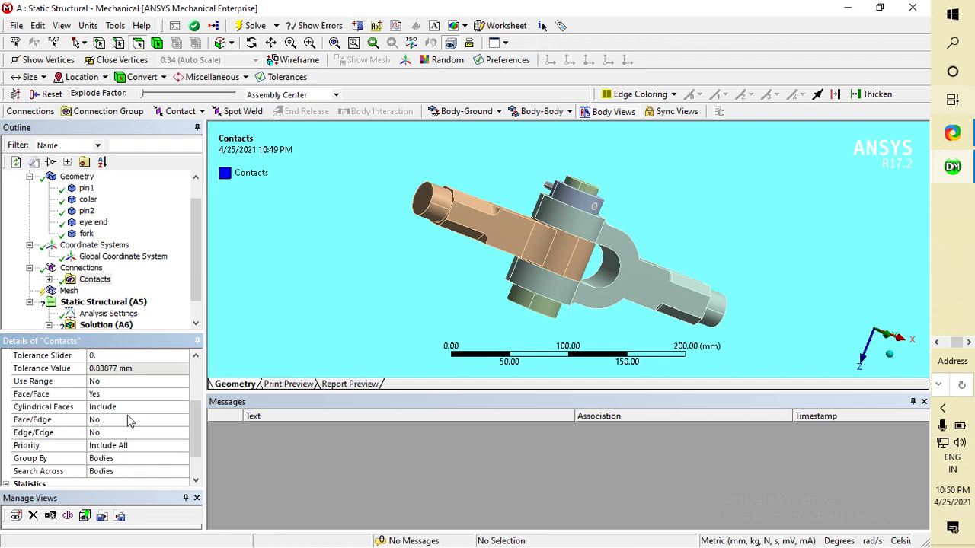
scroll(128, 419, "up", 3)
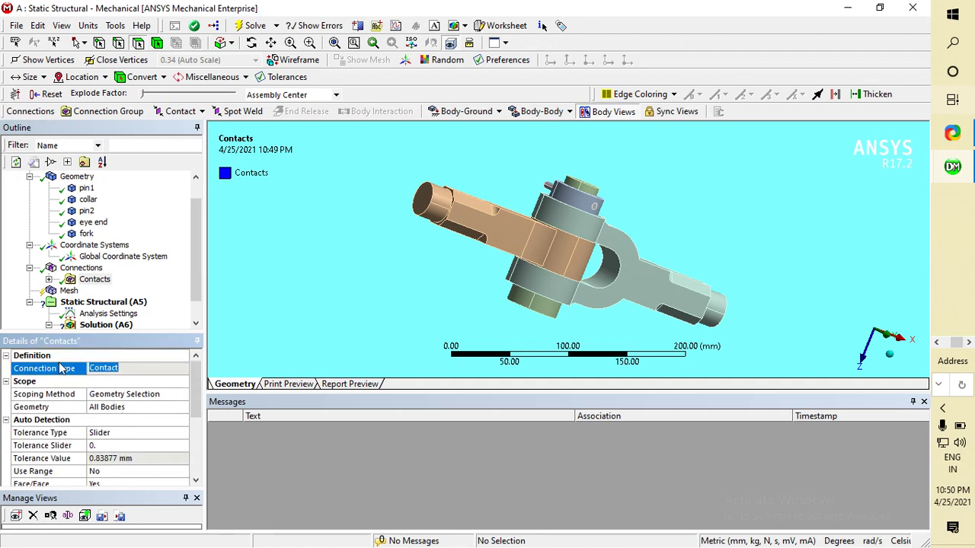
left_click(110, 407)
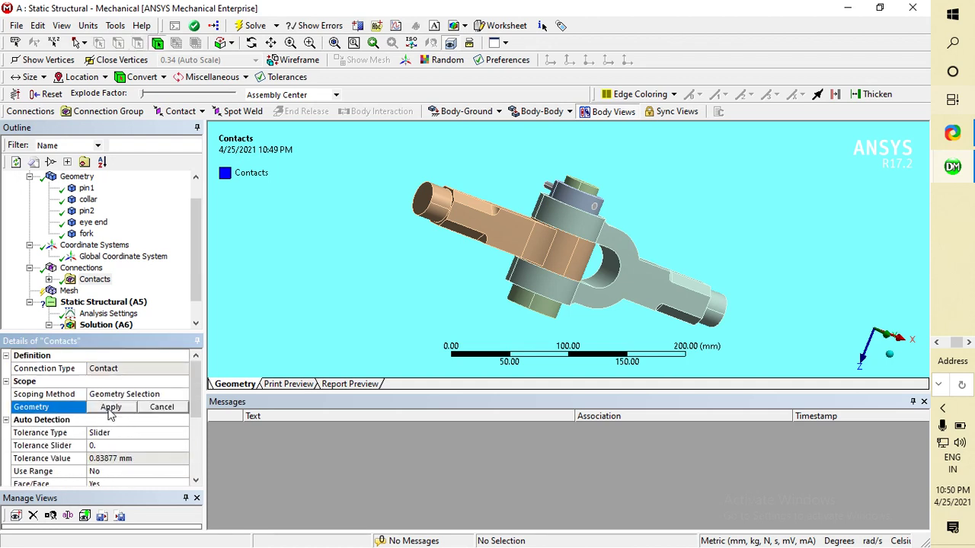
left_click(111, 397)
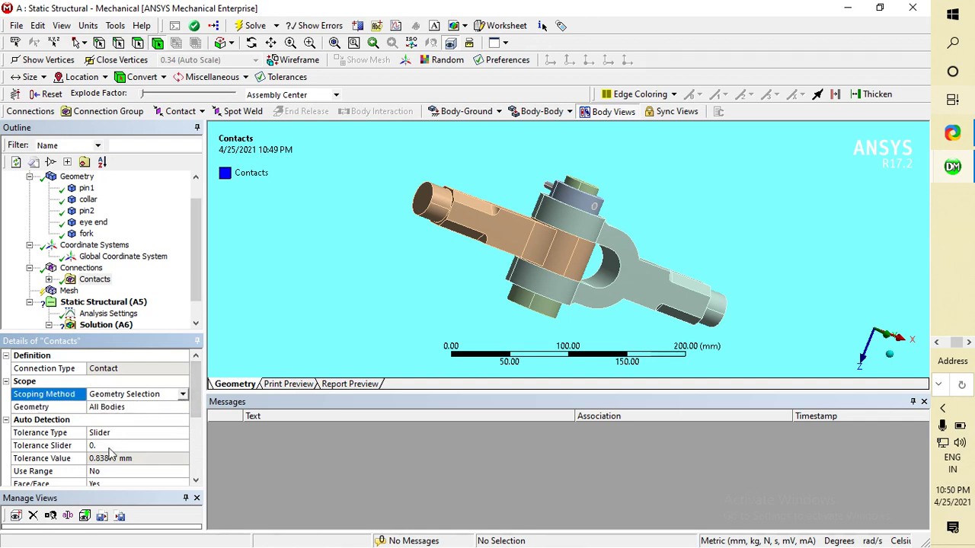
scroll(114, 449, "down", 2)
scroll(109, 451, "down", 2)
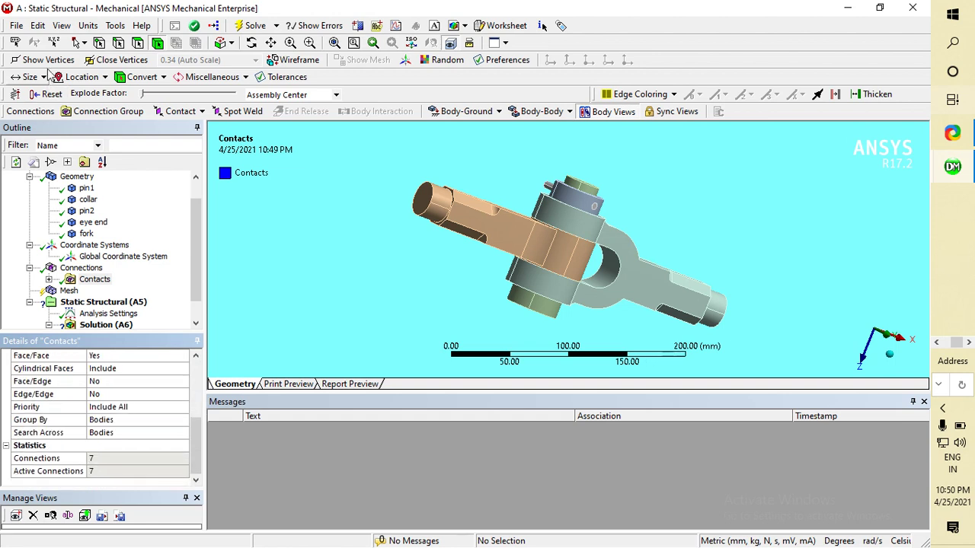
Review the default contact types in the Mechanical Connections options and keep the type as Bonded.
left_click(116, 26)
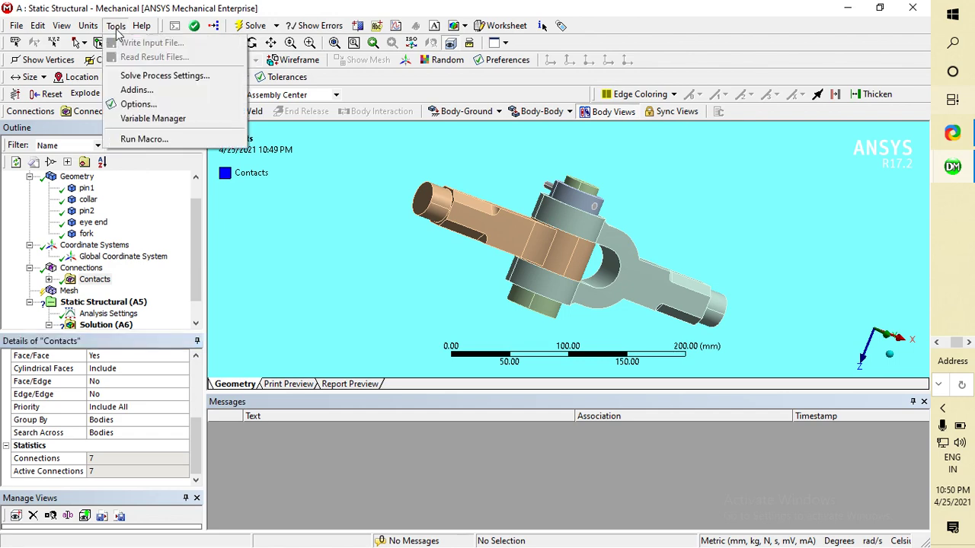
left_click(139, 104)
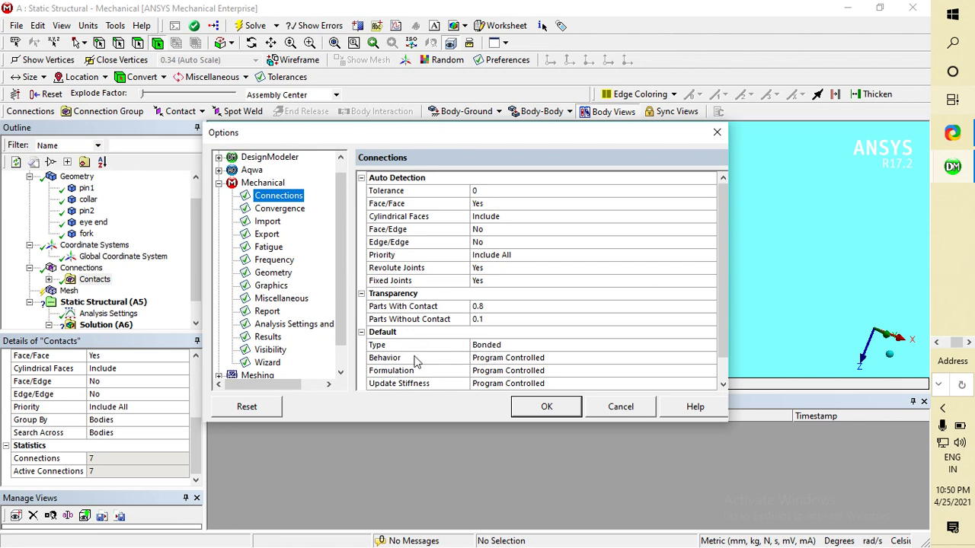
left_click(488, 346)
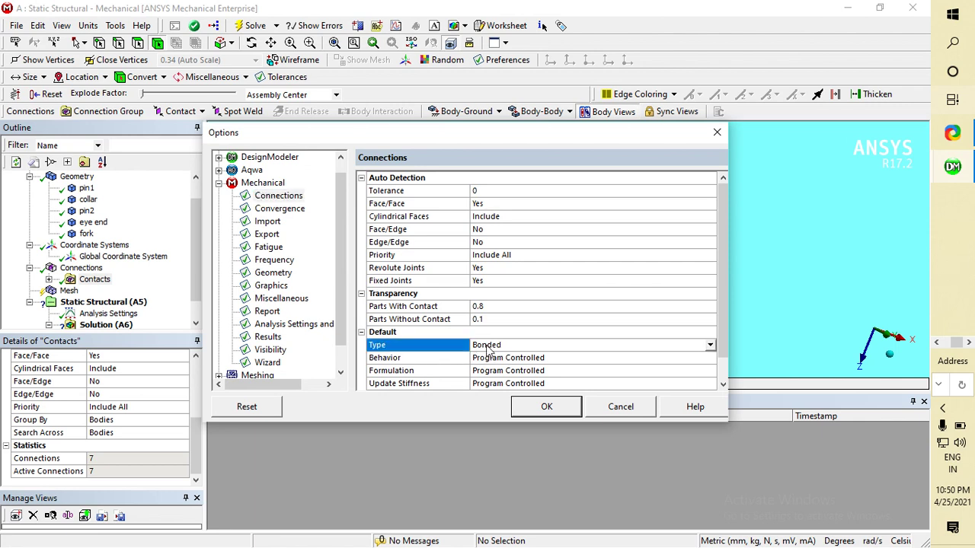
left_click(710, 345)
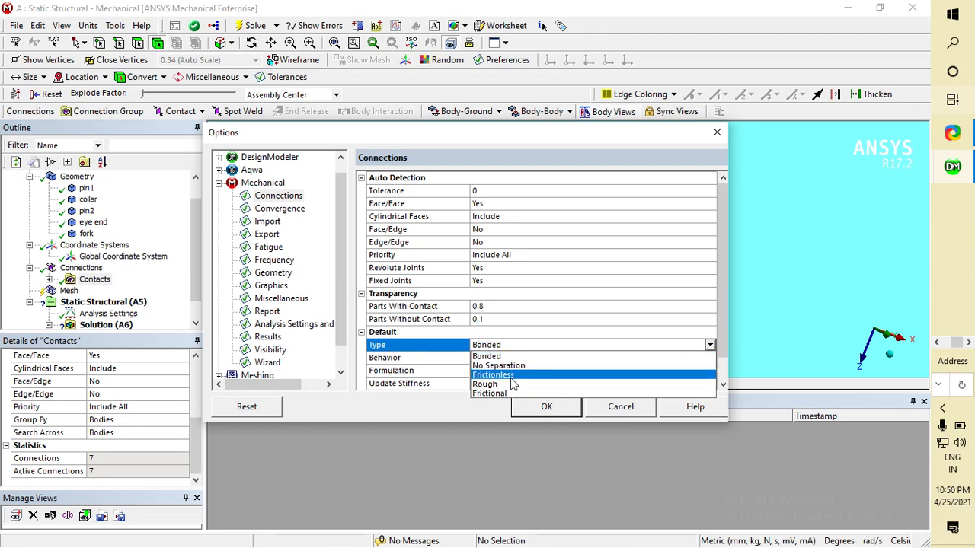
left_click(429, 344)
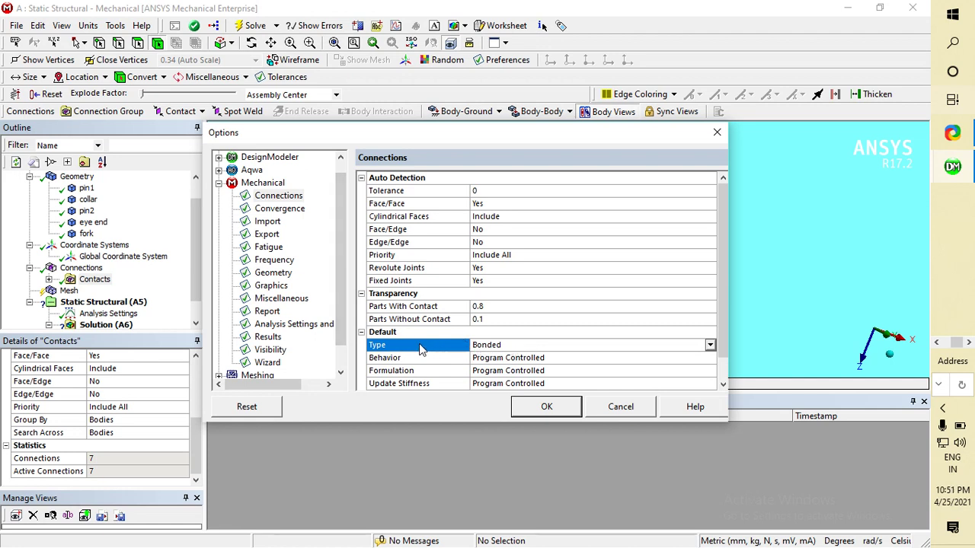
left_click(548, 406)
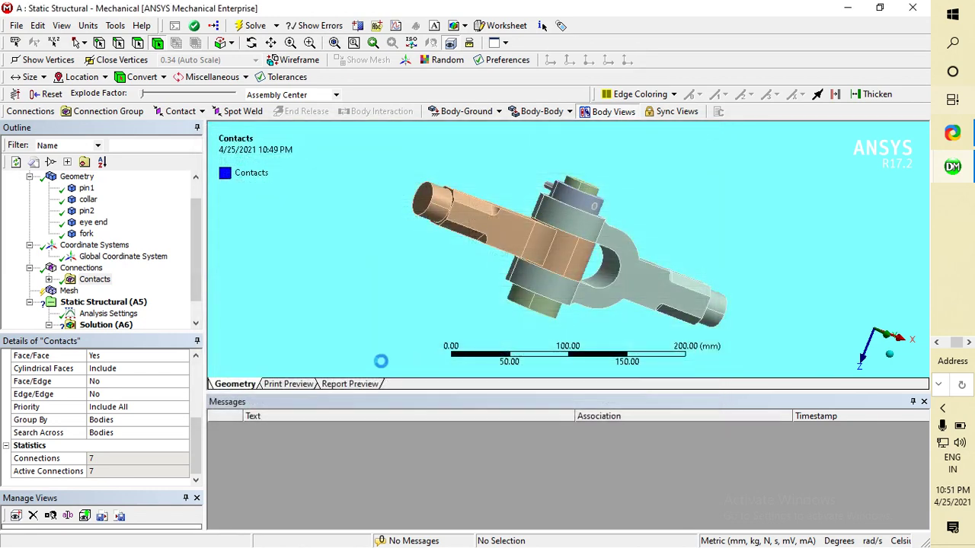
Expand the Contacts group and show the full details of its first contact region.
left_click(85, 280)
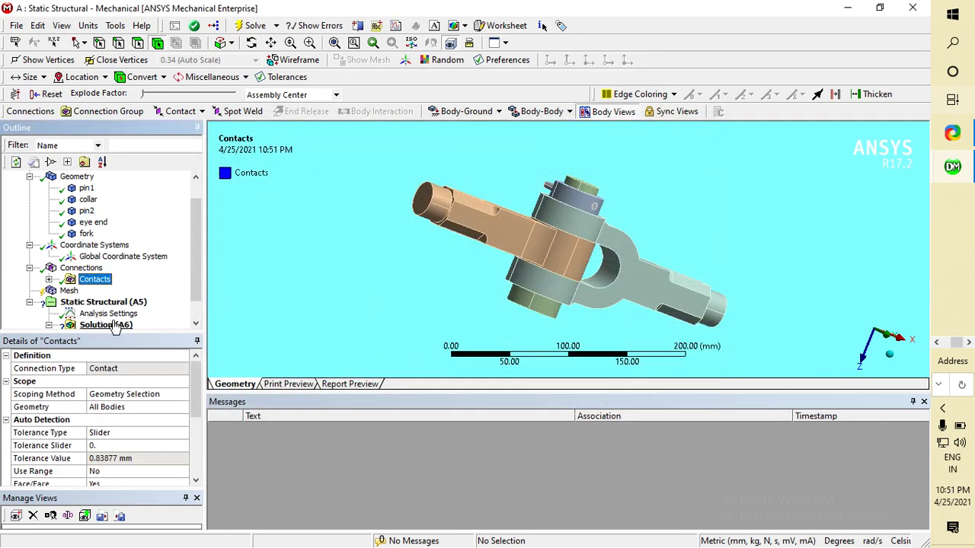
double_click(93, 280)
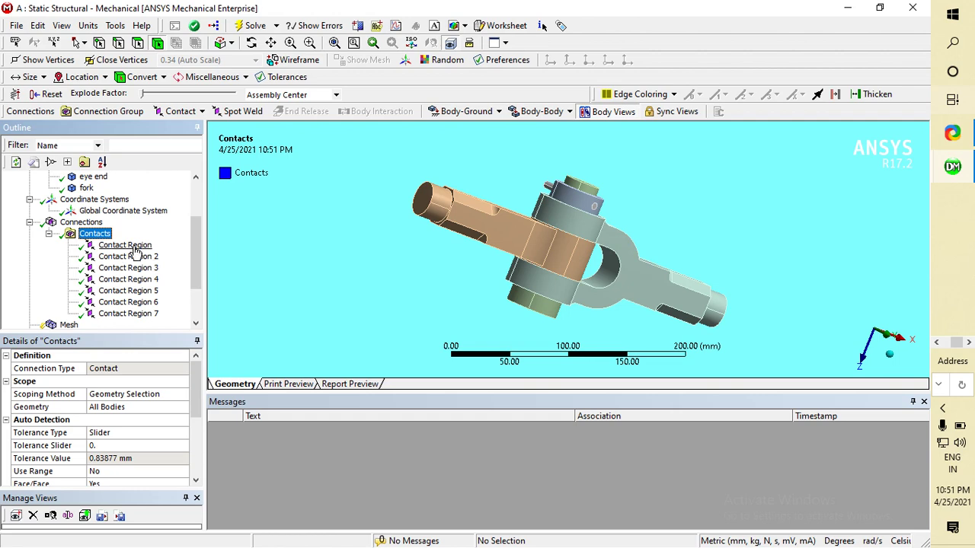
left_click(134, 247)
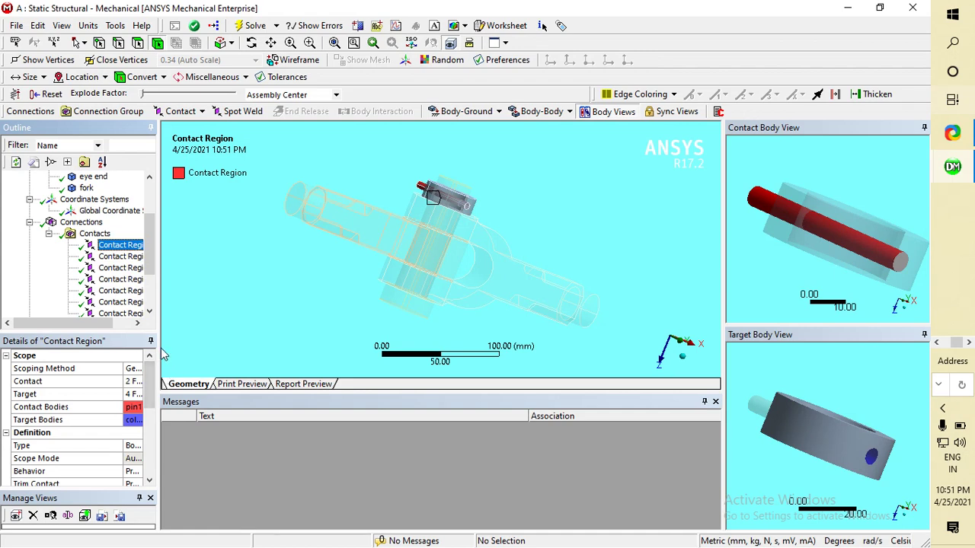
left_click_drag(154, 342, 227, 334)
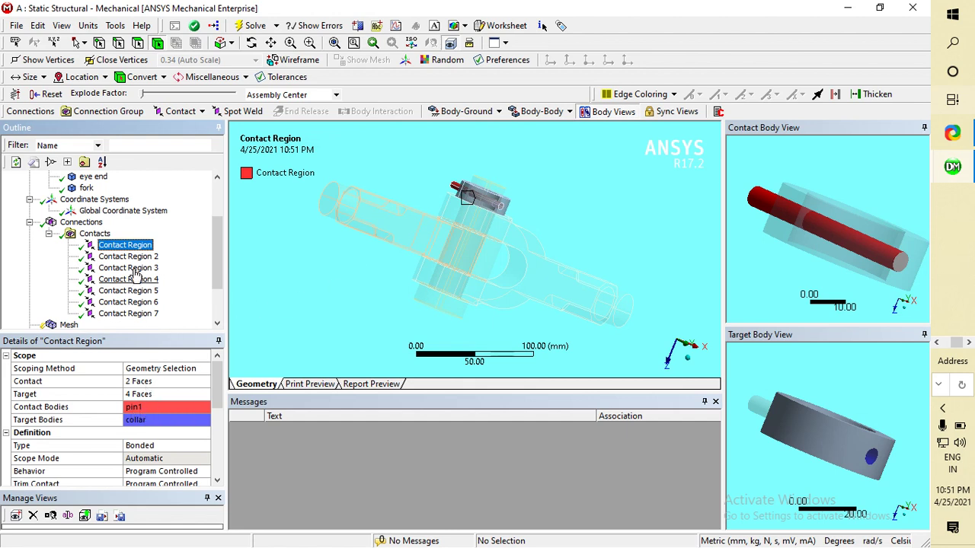
left_click(89, 239)
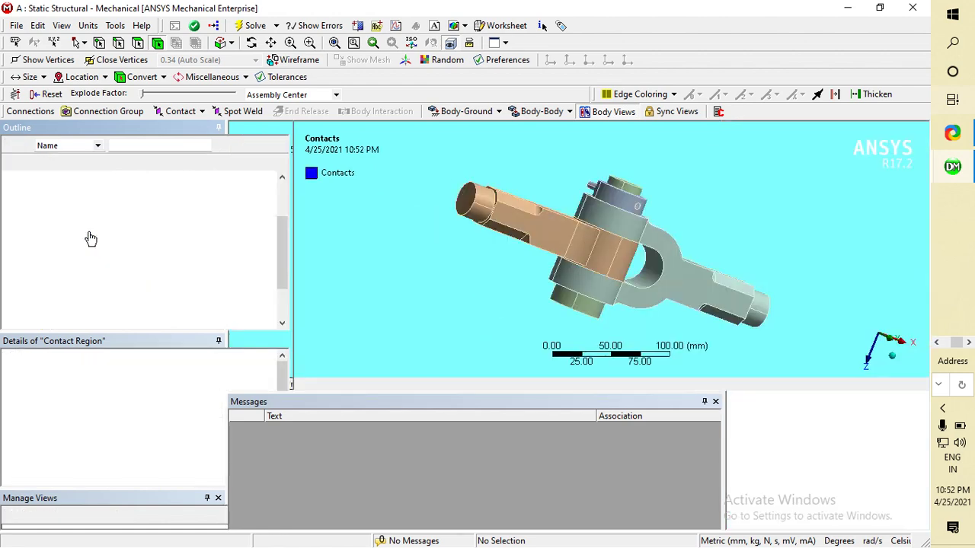
right_click(92, 235)
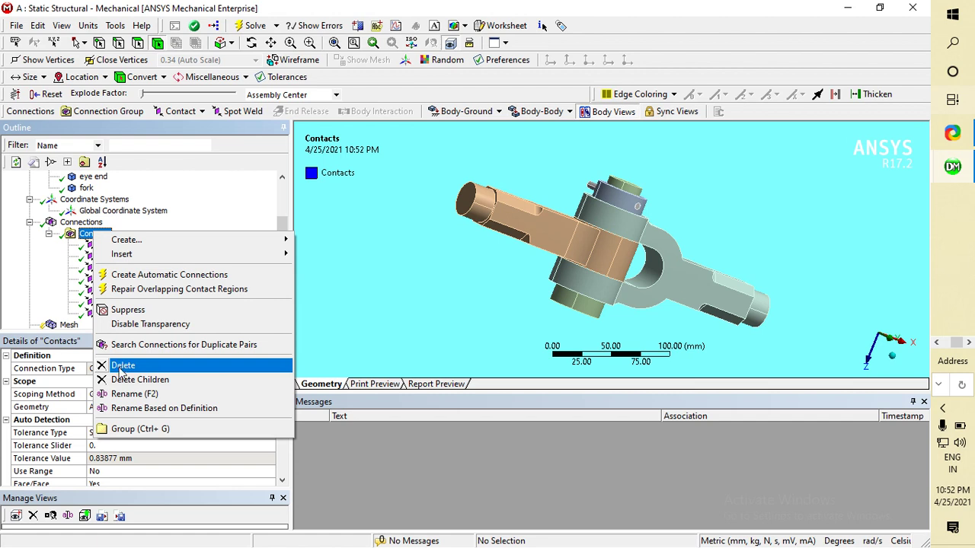
left_click(126, 394)
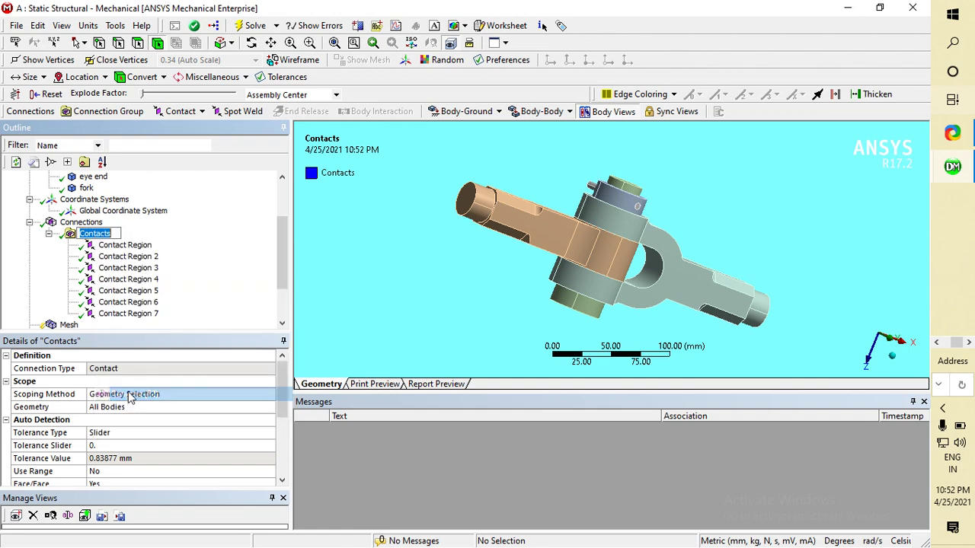
left_click(132, 246)
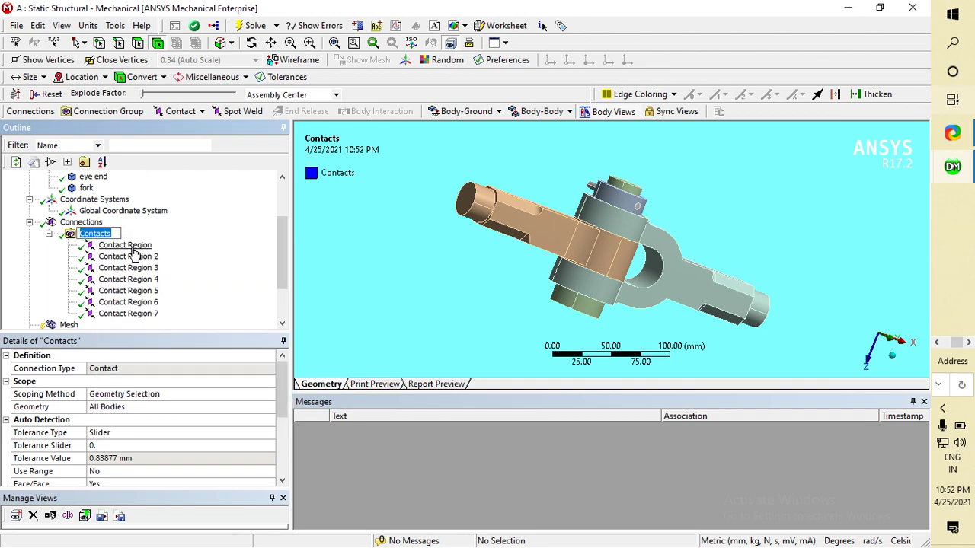
right_click(134, 262)
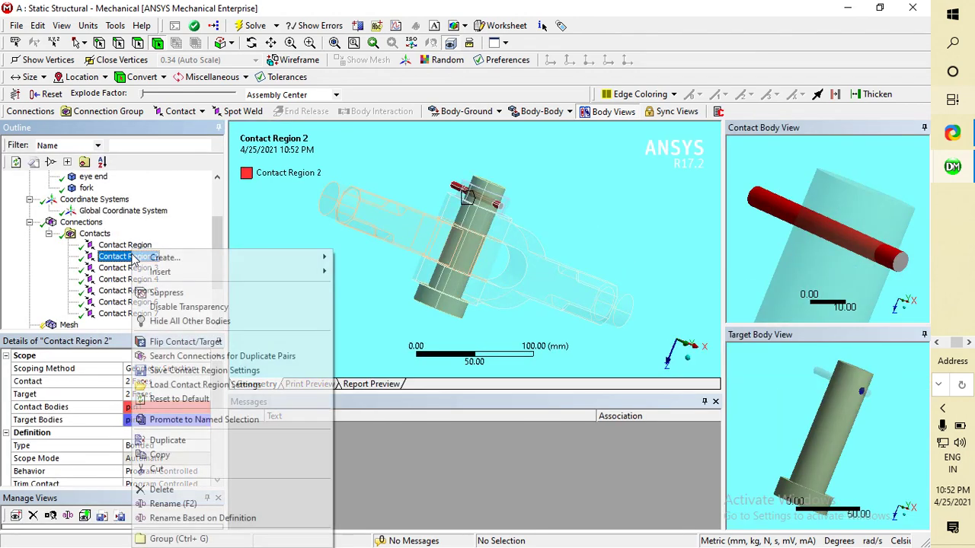
left_click(170, 504)
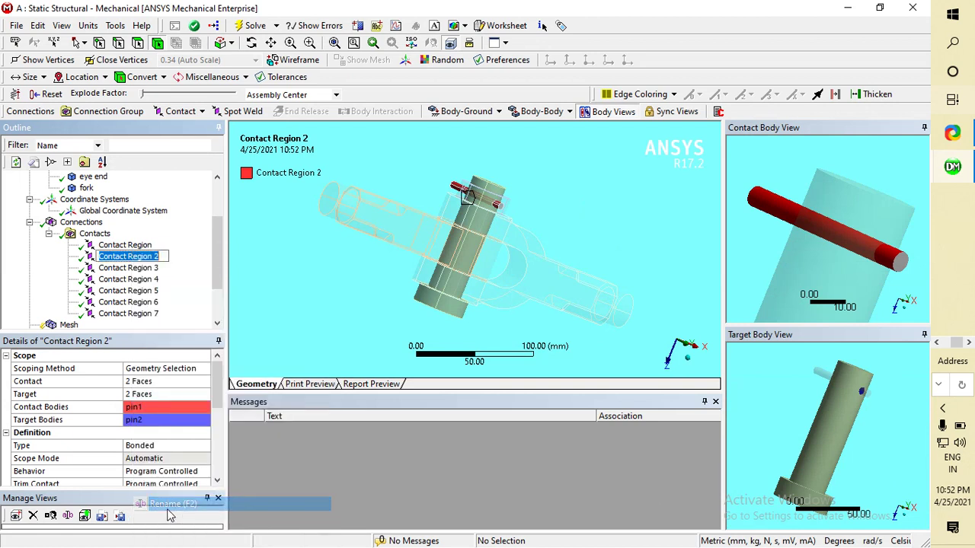
right_click(124, 246)
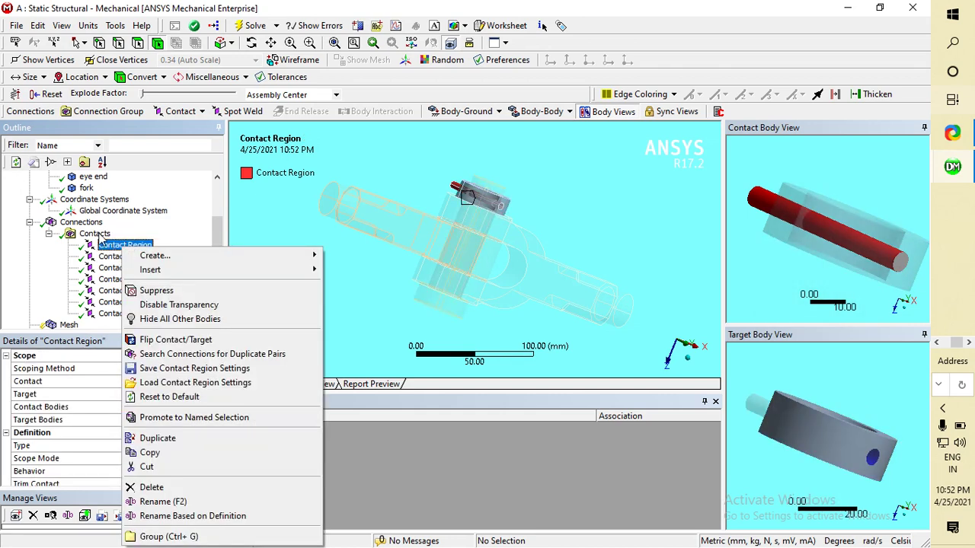
Delete the Contacts group together with all its contact regions from Connections.
left_click(99, 235)
right_click(105, 233)
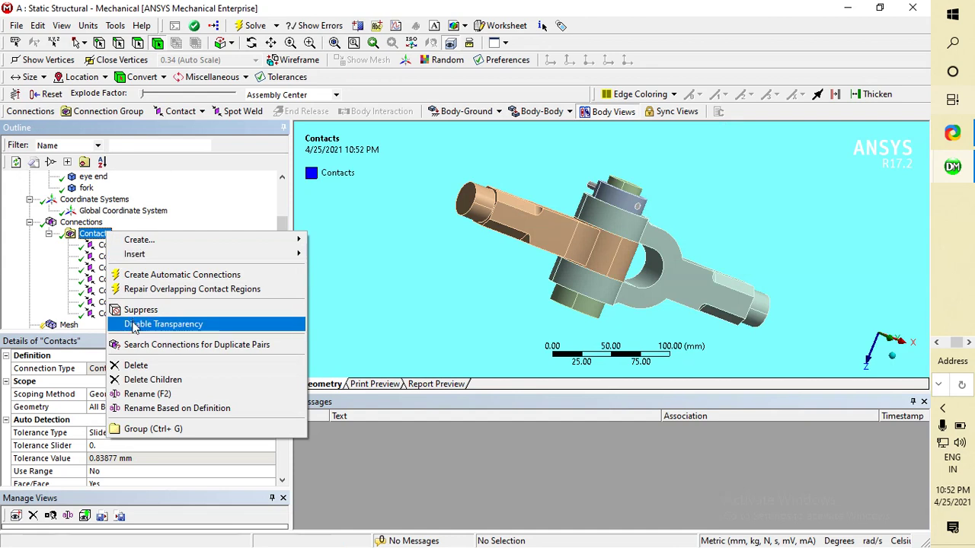
left_click(136, 367)
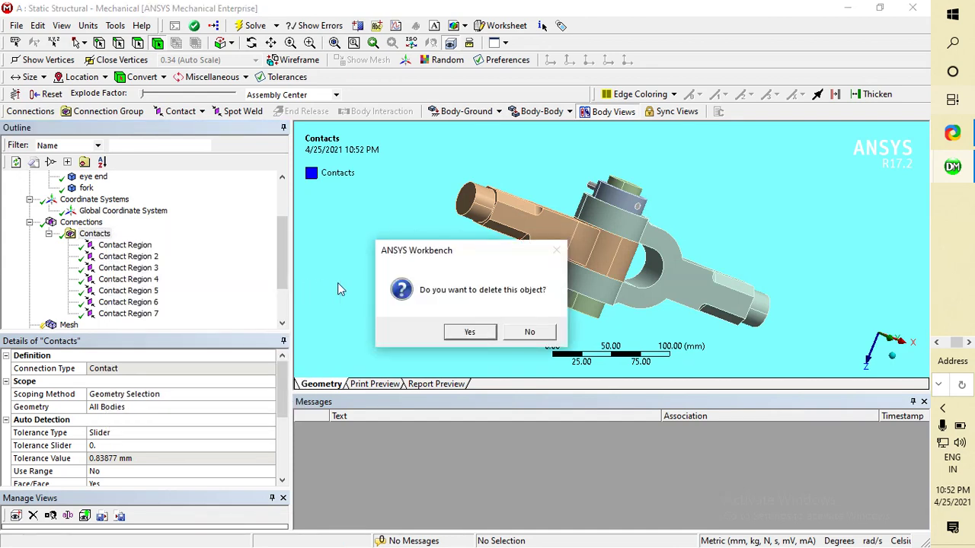
left_click(468, 330)
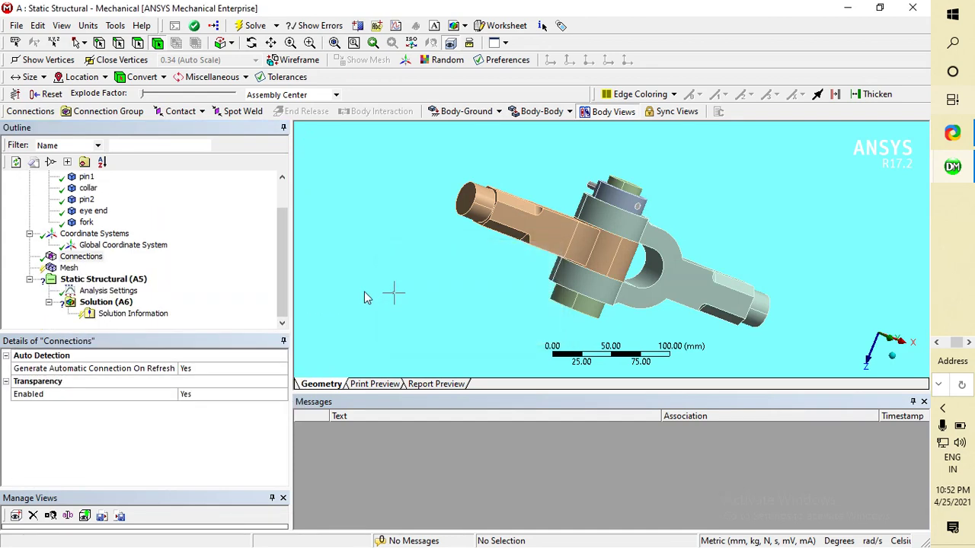
Insert a connection group under Connections in the model tree.
left_click(81, 257)
right_click(83, 261)
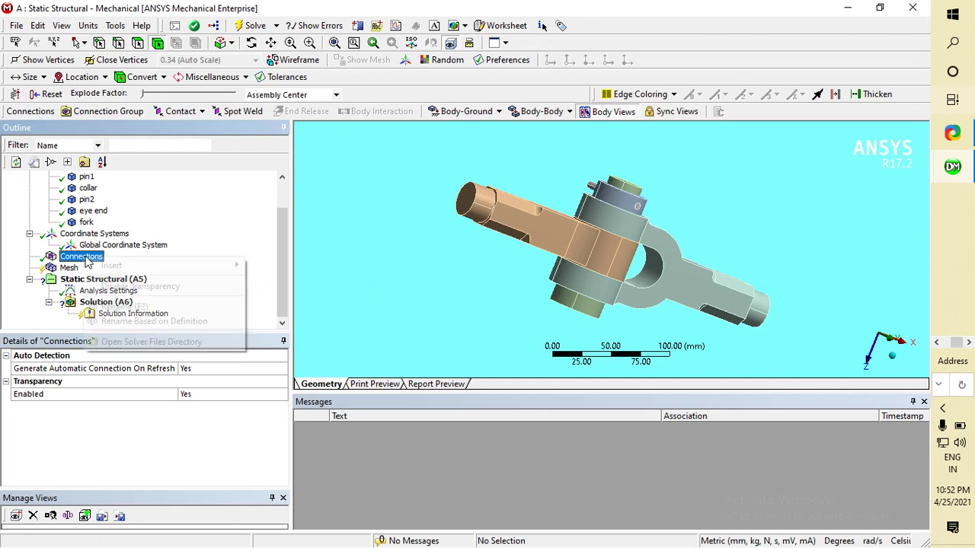
mouse_move(110, 265)
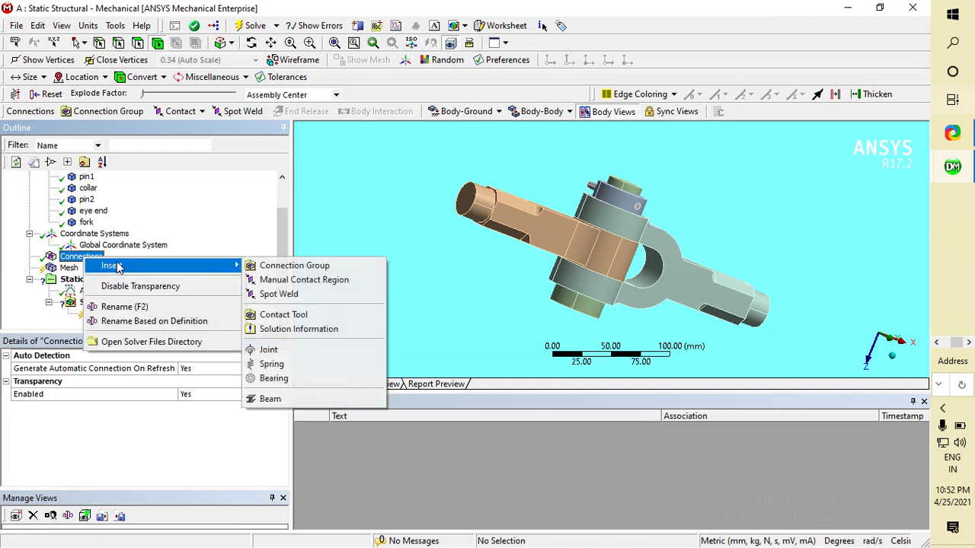
left_click(320, 266)
right_click(134, 271)
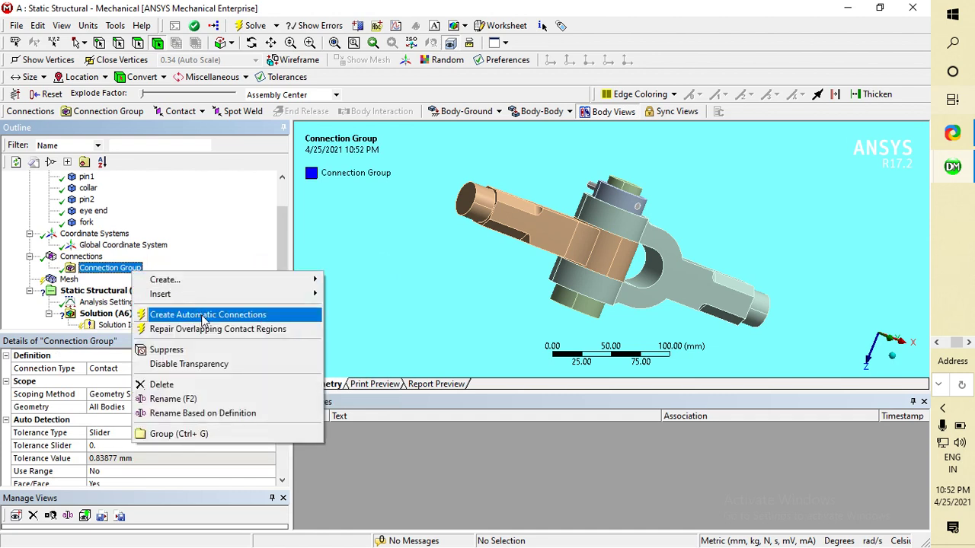
left_click(188, 260)
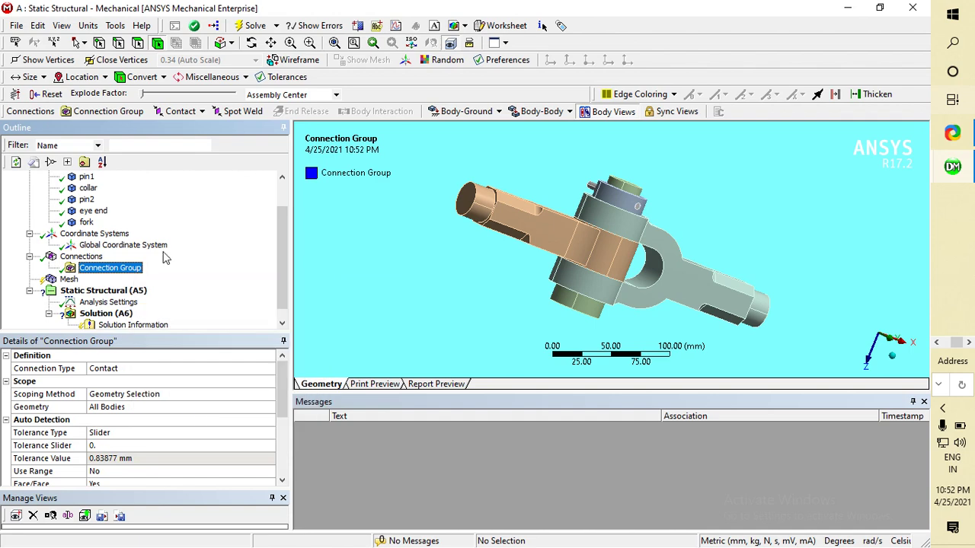
Delete the empty connection group from under Connections.
right_click(129, 273)
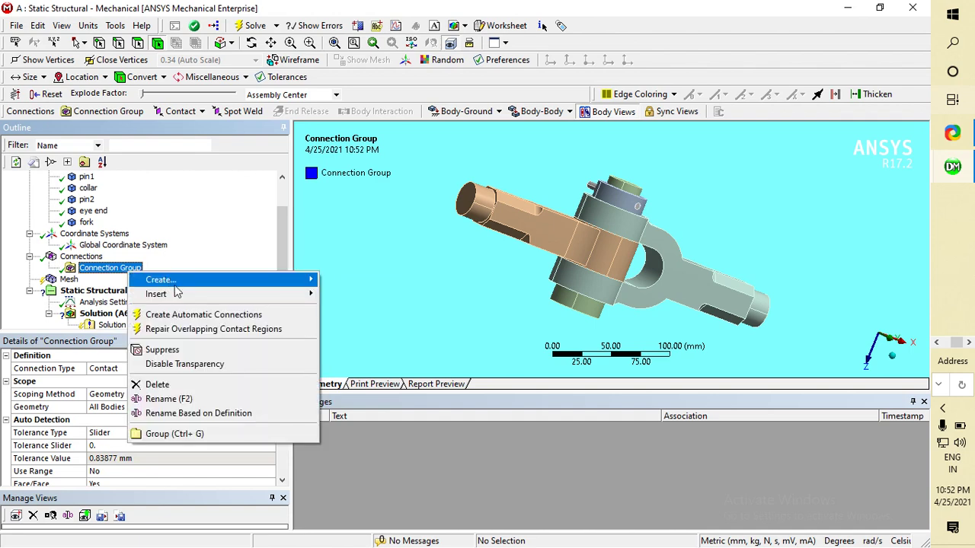
left_click(175, 384)
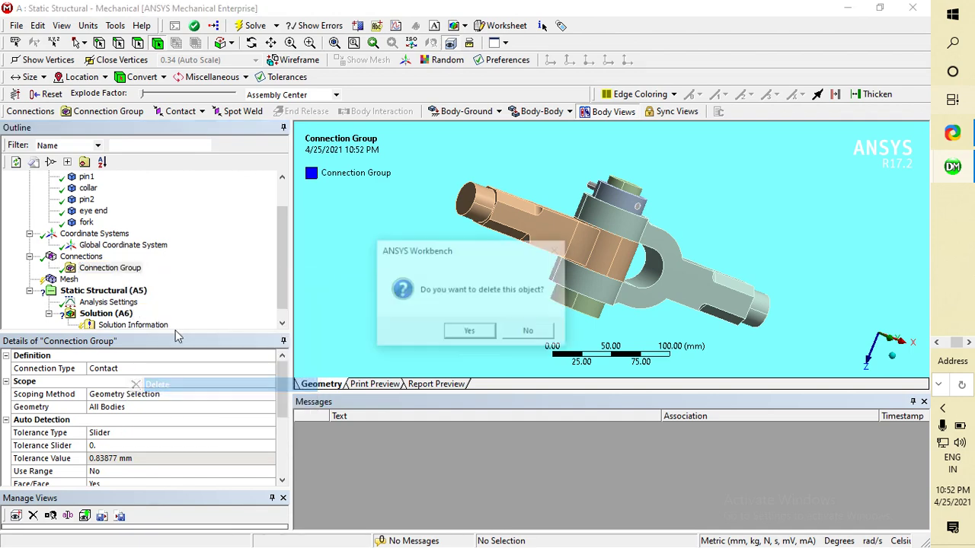
left_click(464, 335)
Insert a manual contact region under Connections.
right_click(79, 259)
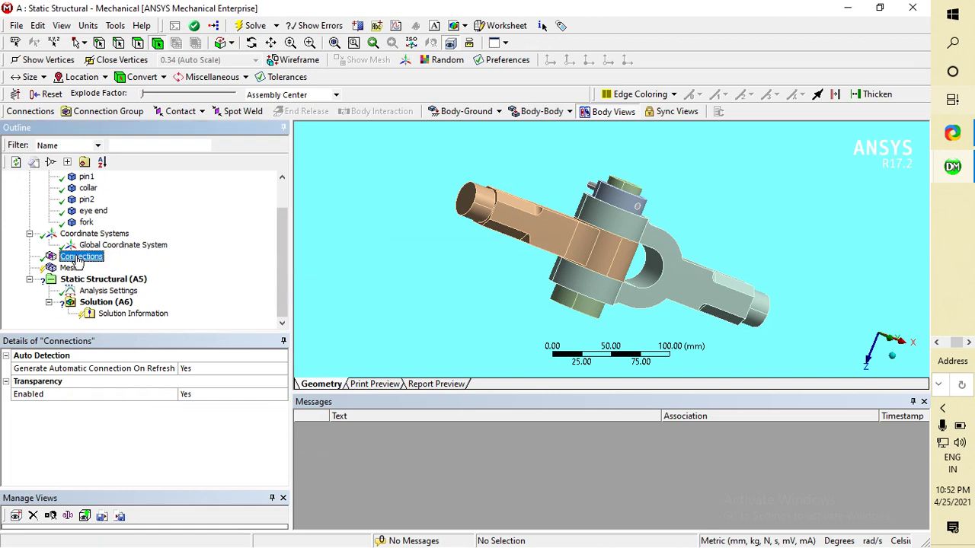
mouse_move(146, 268)
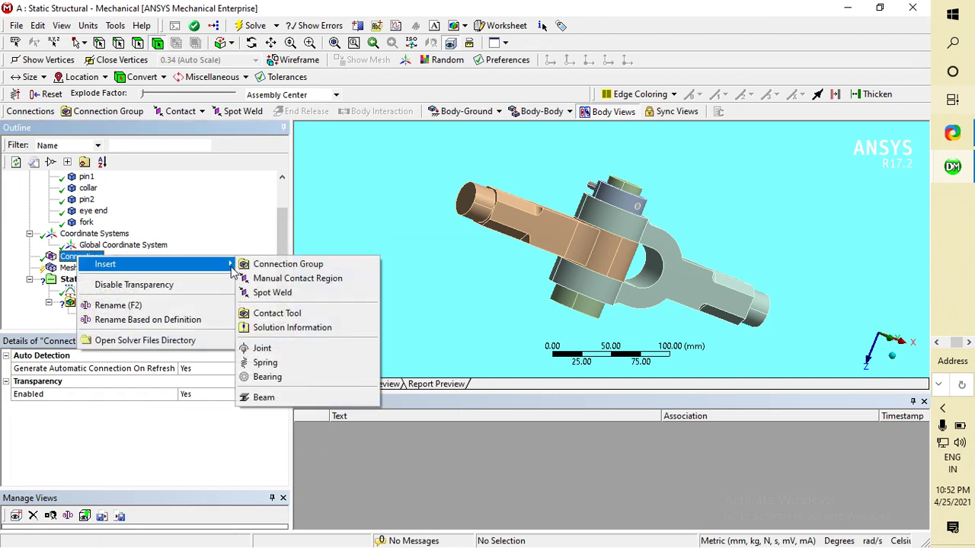
left_click(307, 280)
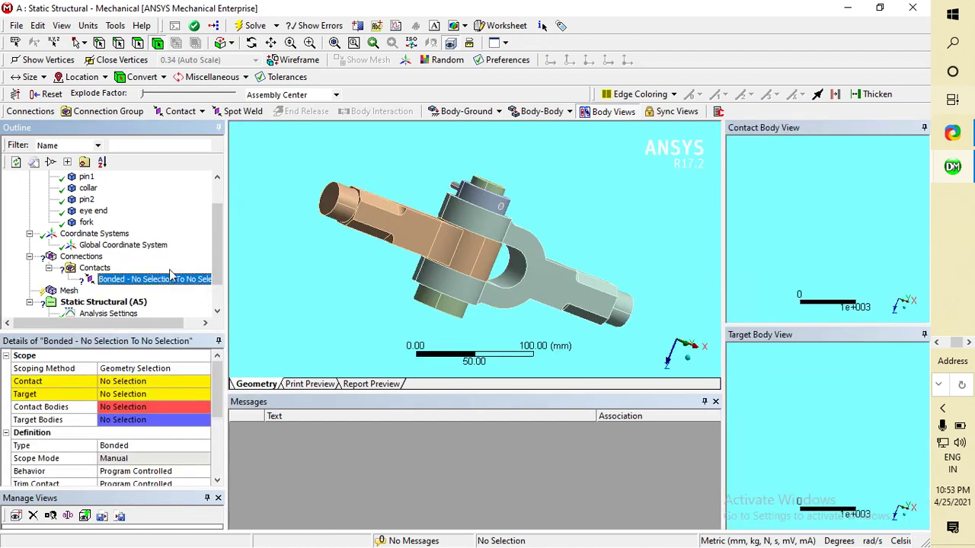
Delete the unassigned bonded contact region and its parent Contacts group.
right_click(129, 279)
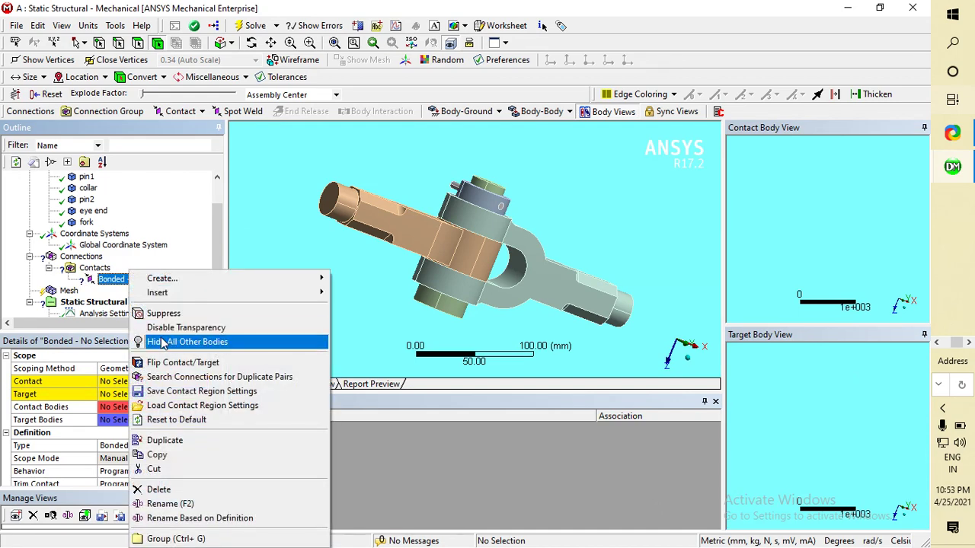
left_click(182, 492)
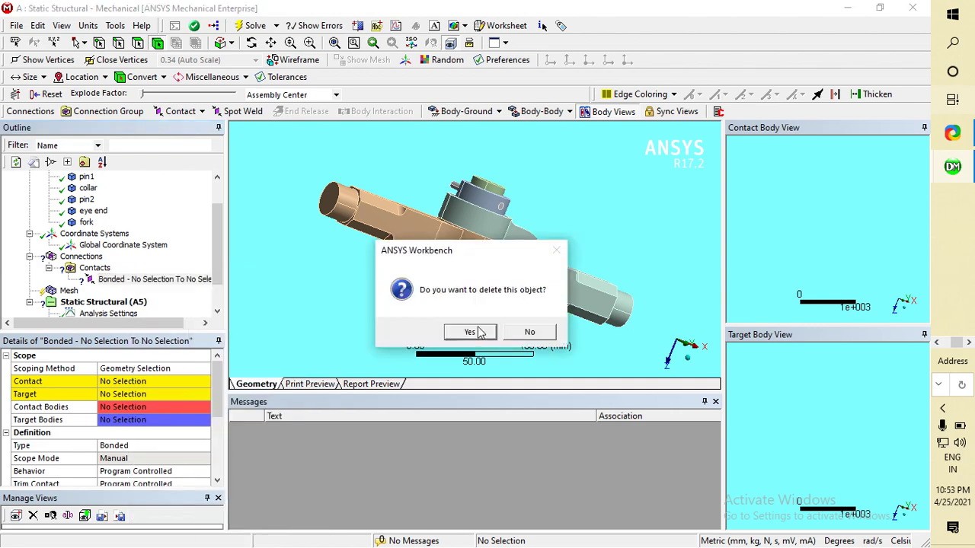
left_click(470, 332)
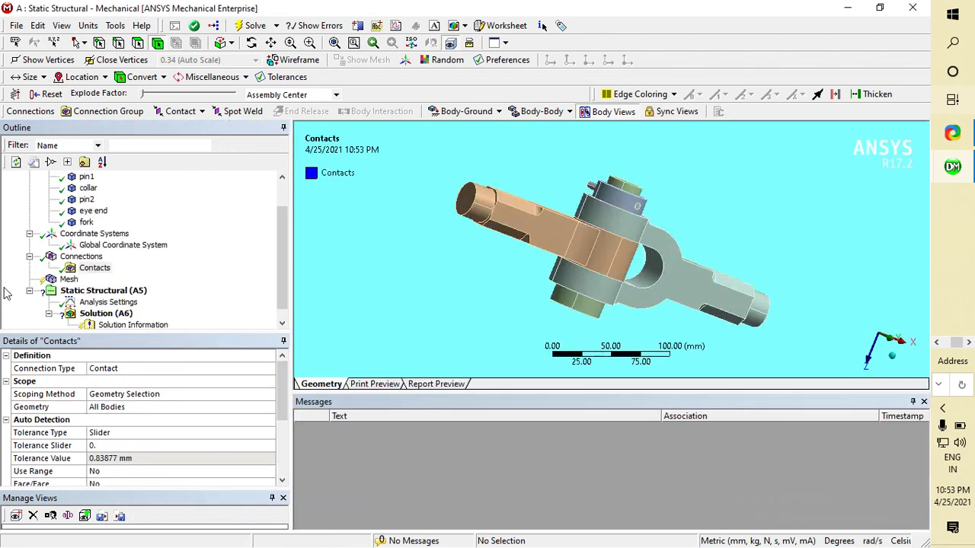
left_click(89, 270)
right_click(90, 270)
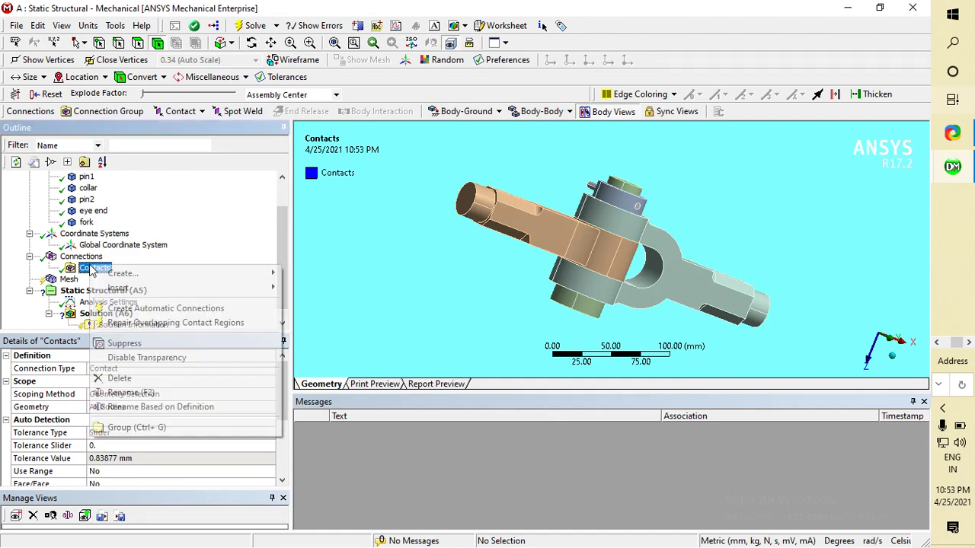
left_click(114, 377)
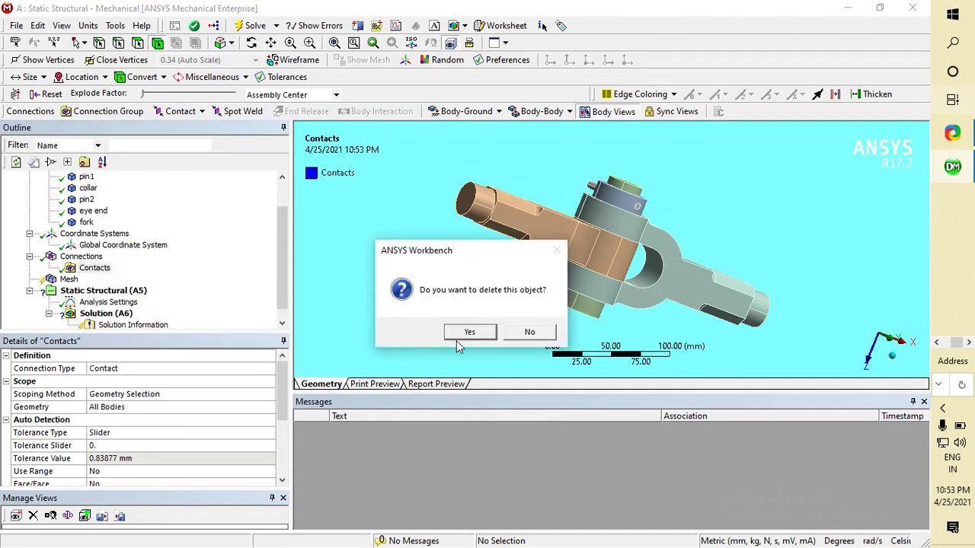
left_click(466, 333)
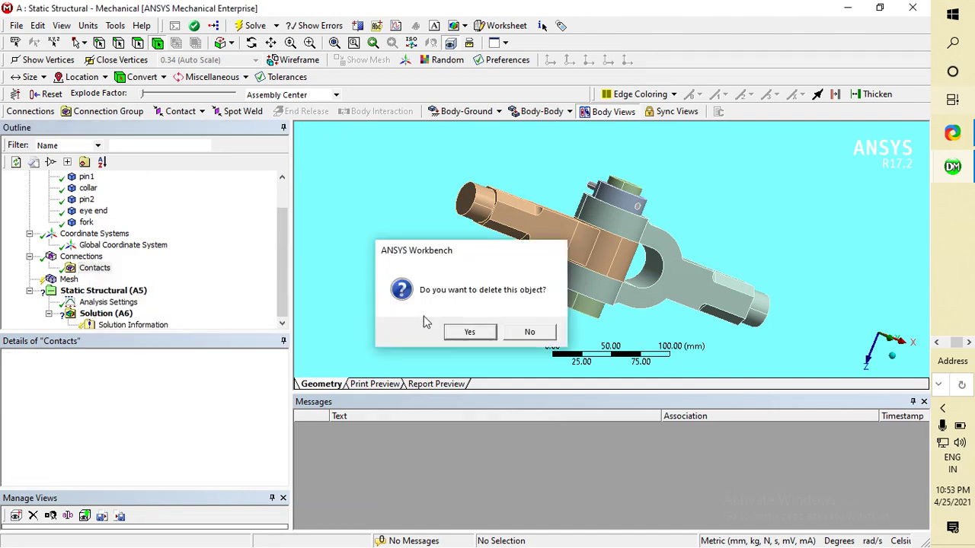
Insert a connection group under Connections and create automatic connections in it for all bodies.
left_click(80, 257)
right_click(87, 256)
mouse_move(122, 266)
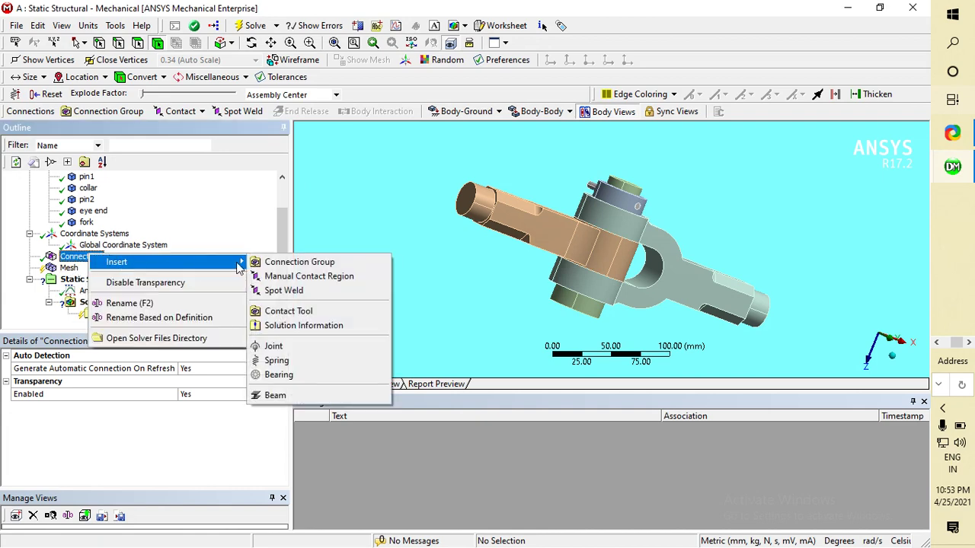
left_click(297, 262)
right_click(94, 273)
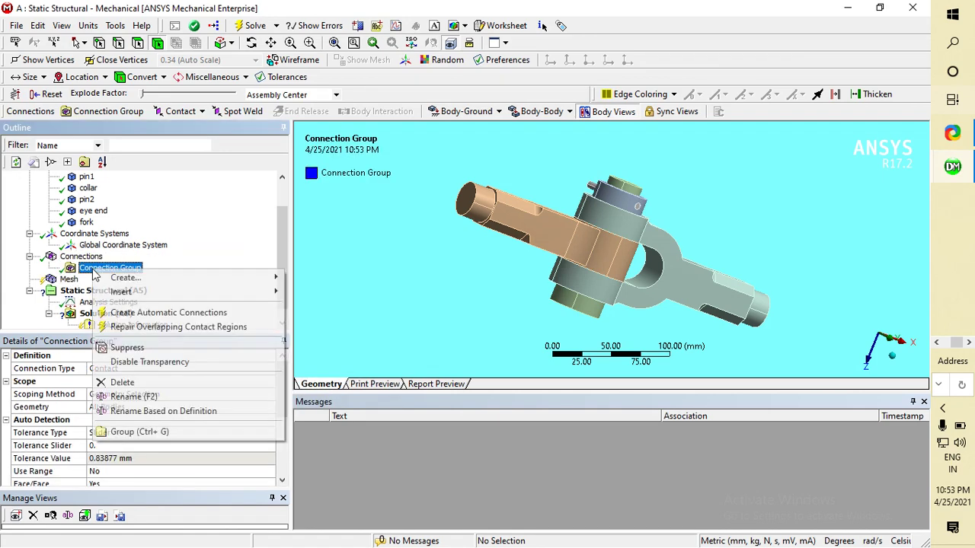
left_click(140, 314)
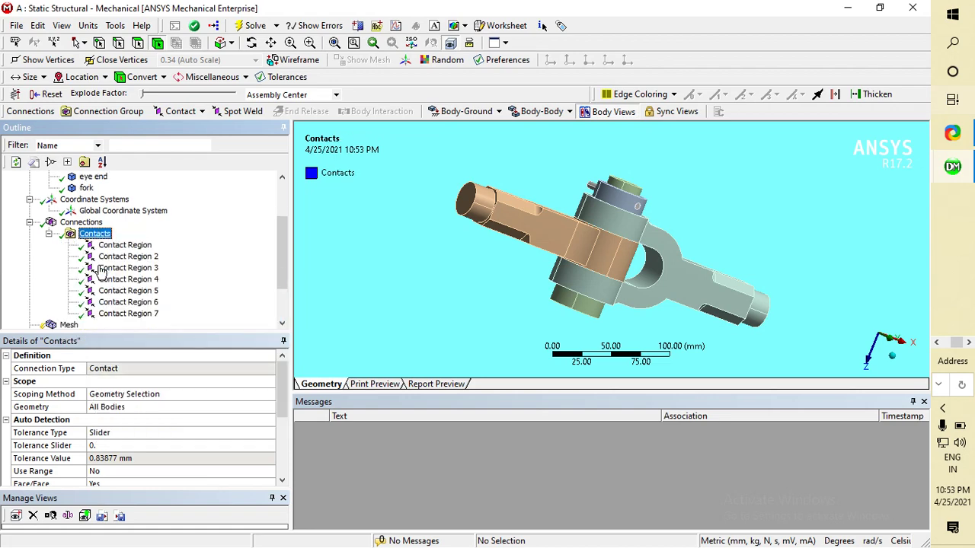
Inspect the contact and target bodies of Contact Regions 2, 4 and 5 and of the first contact region.
left_click(136, 257)
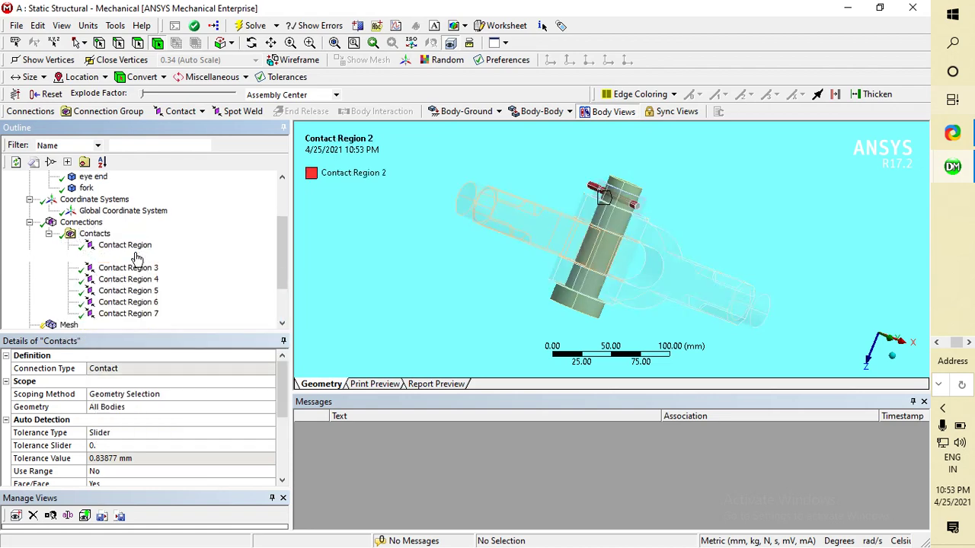
left_click(128, 280)
left_click(128, 291)
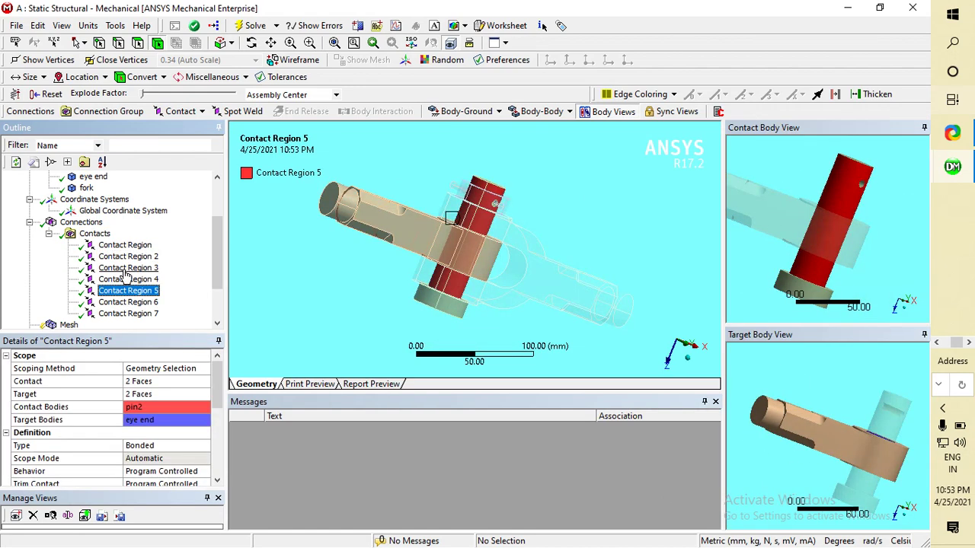
left_click(125, 245)
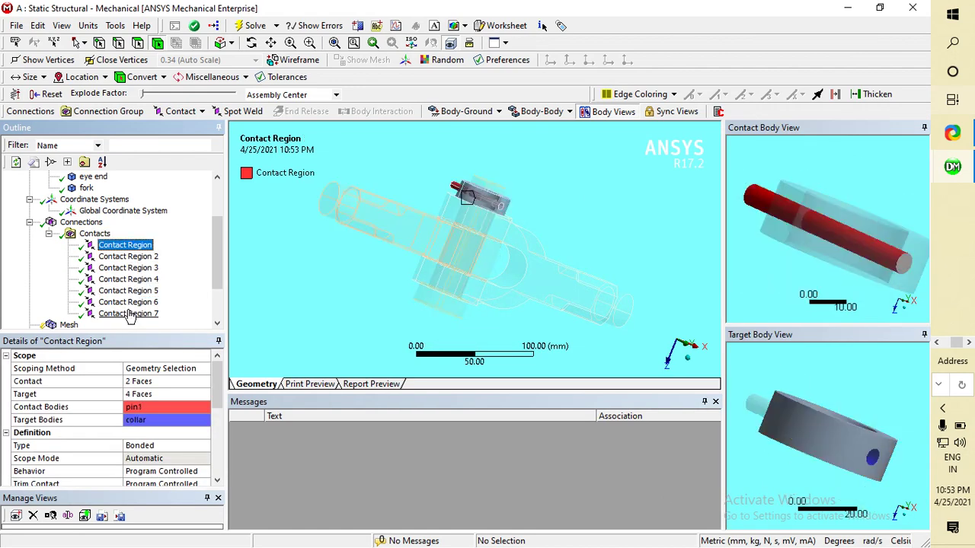
Inspect the contact and target bodies of Contact Region 7.
left_click(128, 314)
left_click(277, 255)
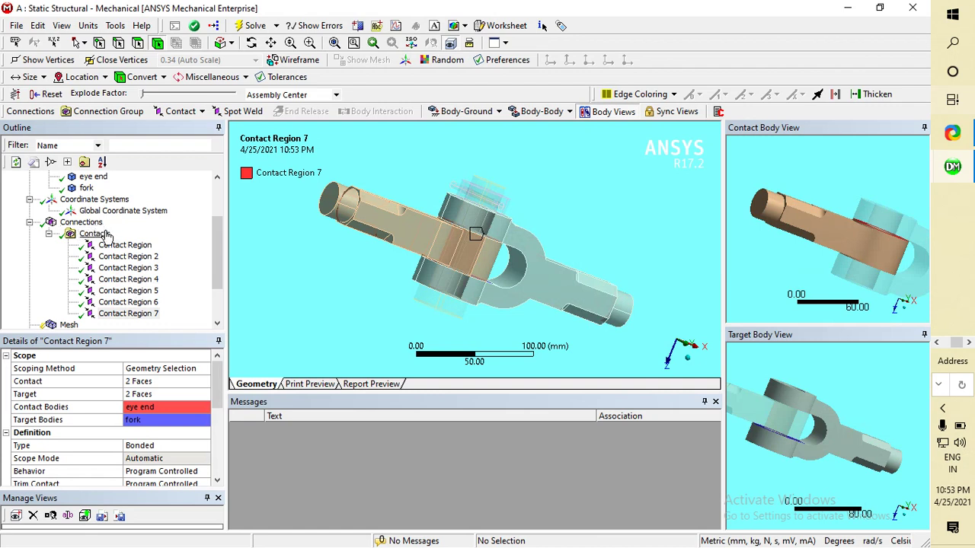
Update the mesh to mesh the whole knuckle joint assembly with the default settings, and view it from another side.
scroll(105, 236, "down", 2)
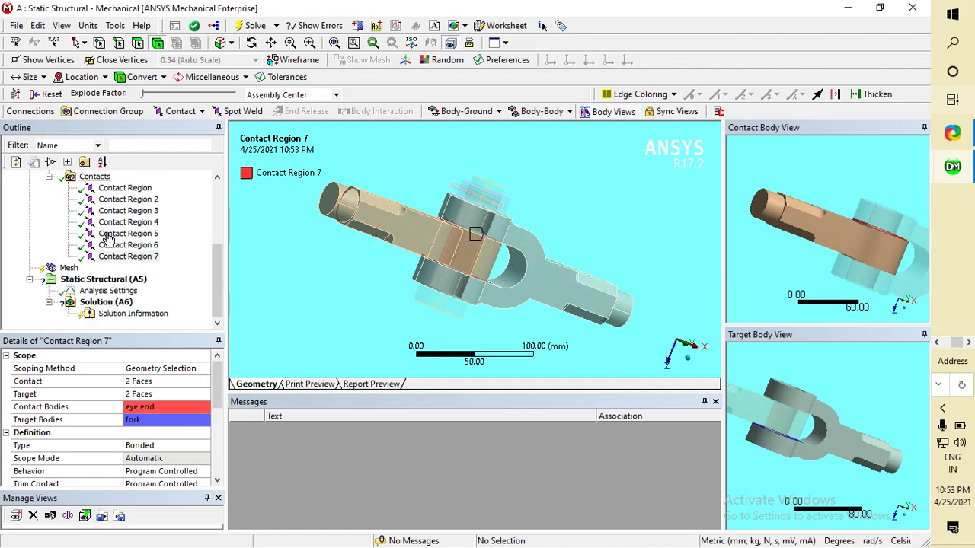
left_click(73, 267)
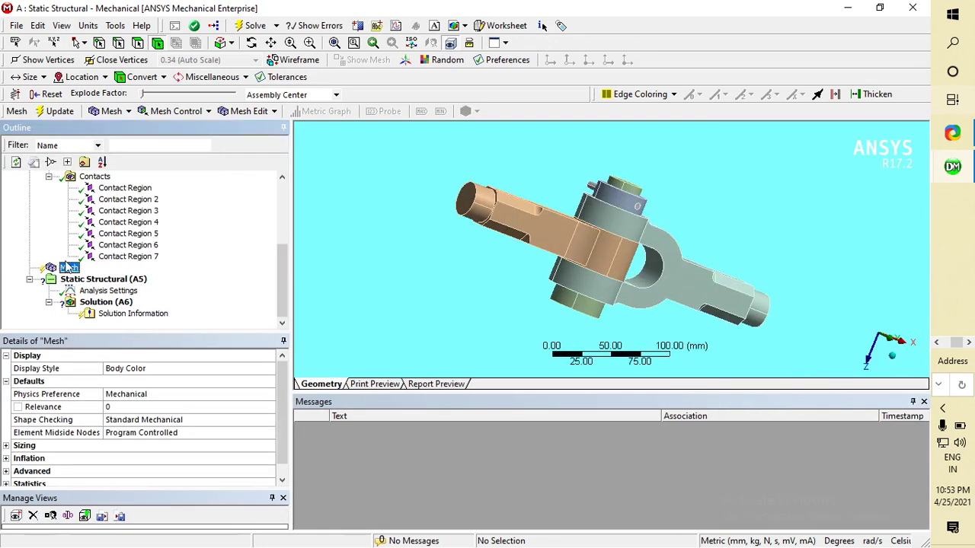
right_click(70, 268)
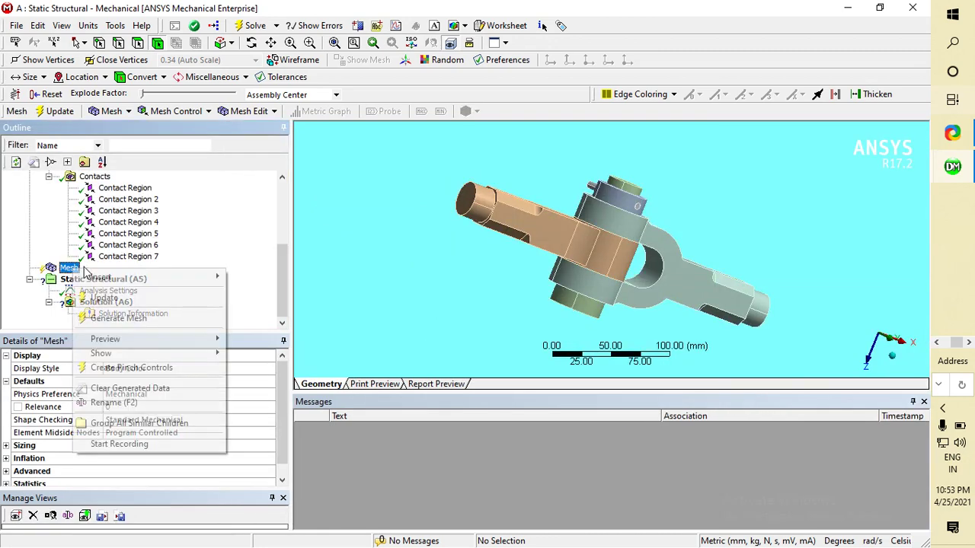
left_click(107, 301)
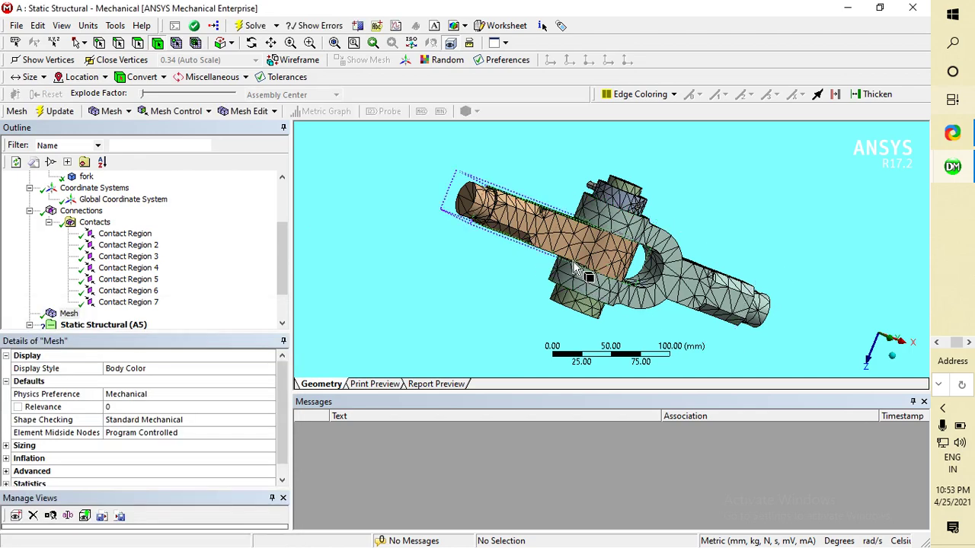
middle_click_drag(297, 218, 446, 198)
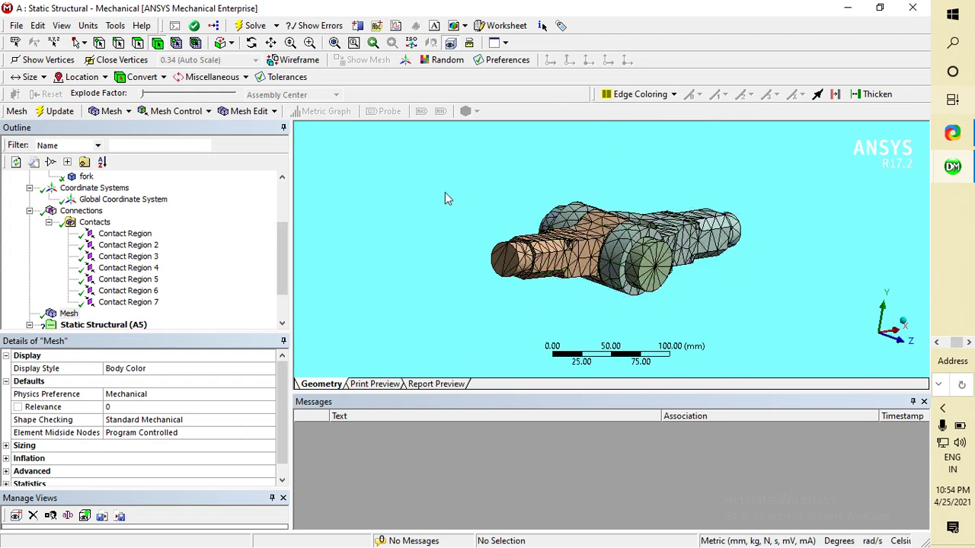
Insert a fixed support under Static Structural and apply it to the circular end face of the fork's shank.
scroll(98, 275, "down", 2)
left_click(99, 278)
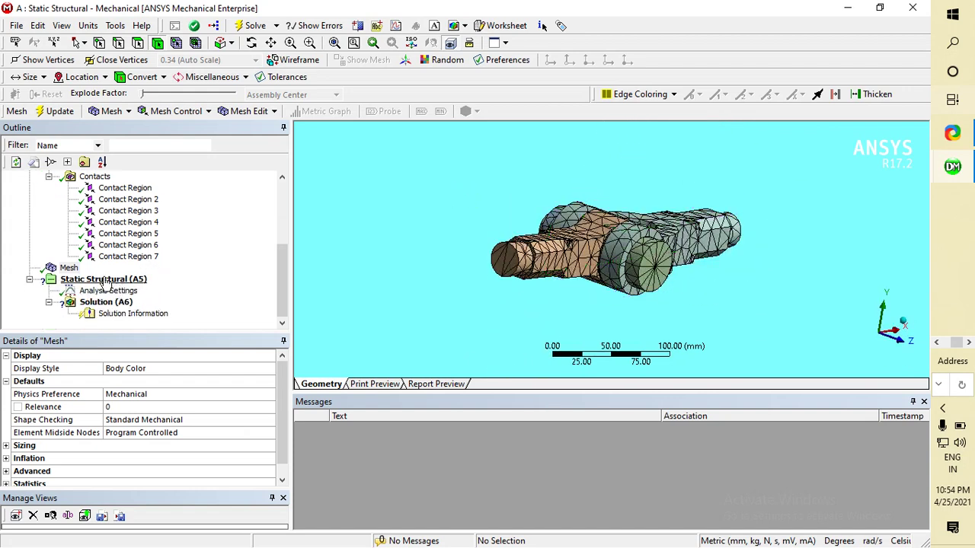
right_click(107, 281)
mouse_move(130, 284)
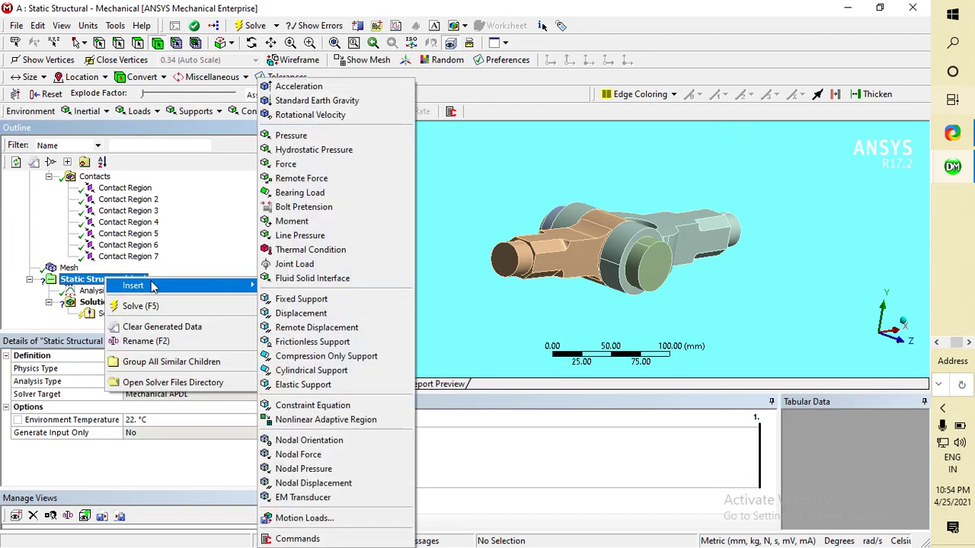
left_click(295, 303)
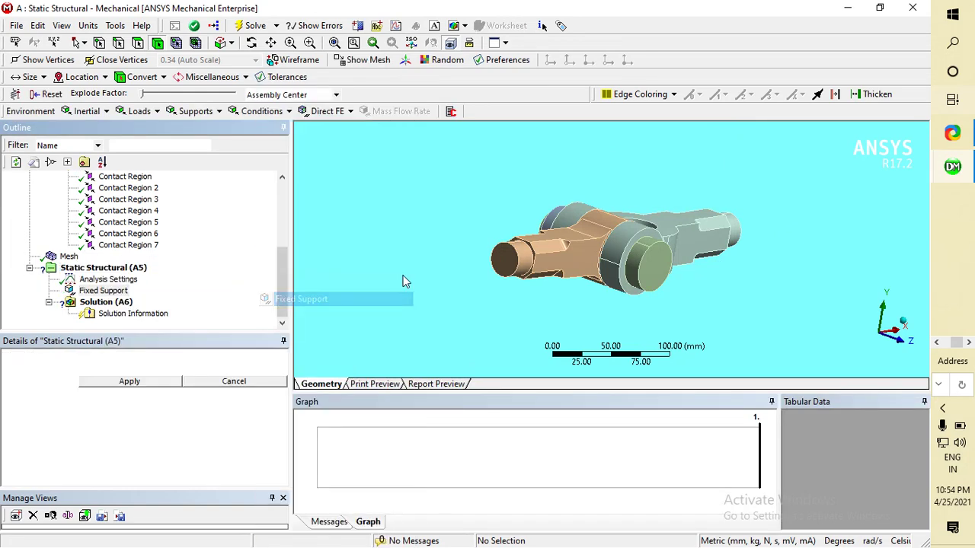
middle_click_drag(799, 265, 455, 280)
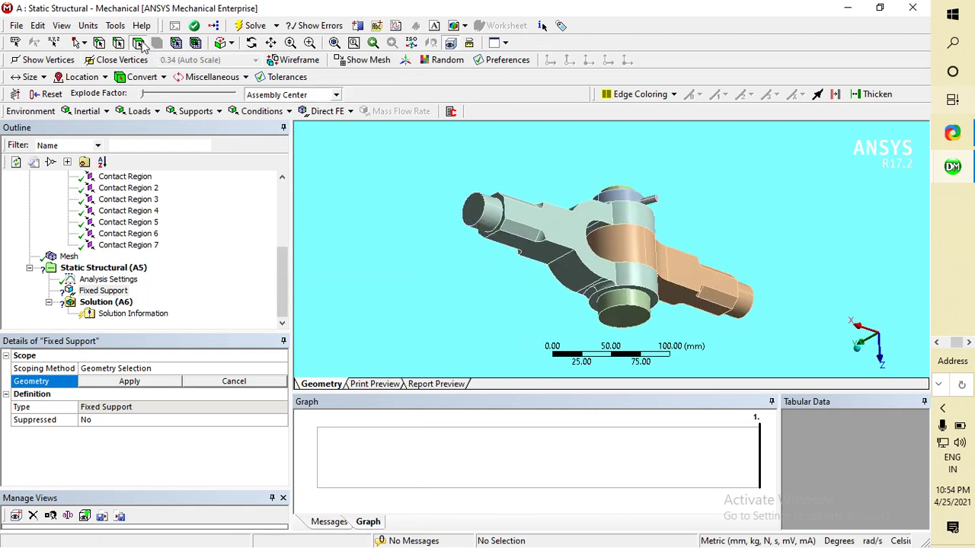
left_click(469, 210)
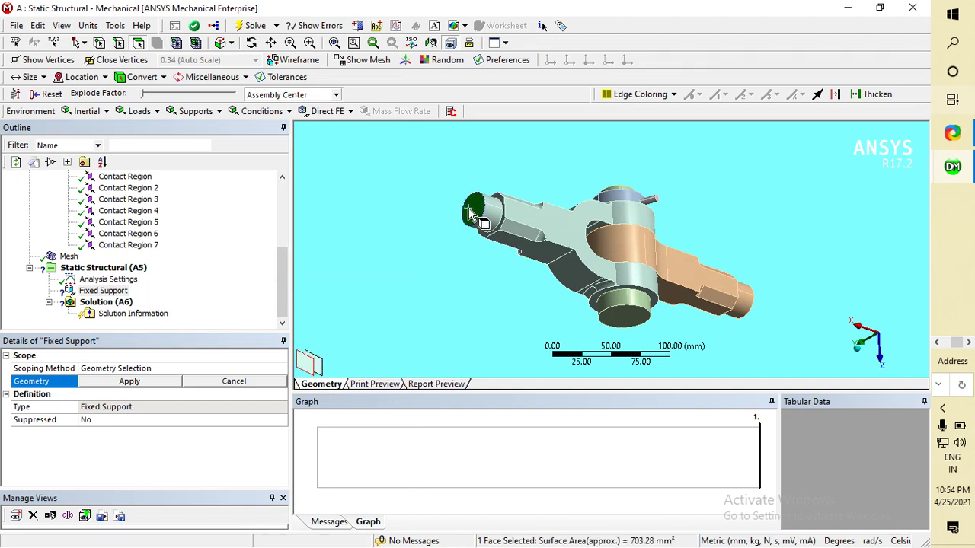
left_click(129, 382)
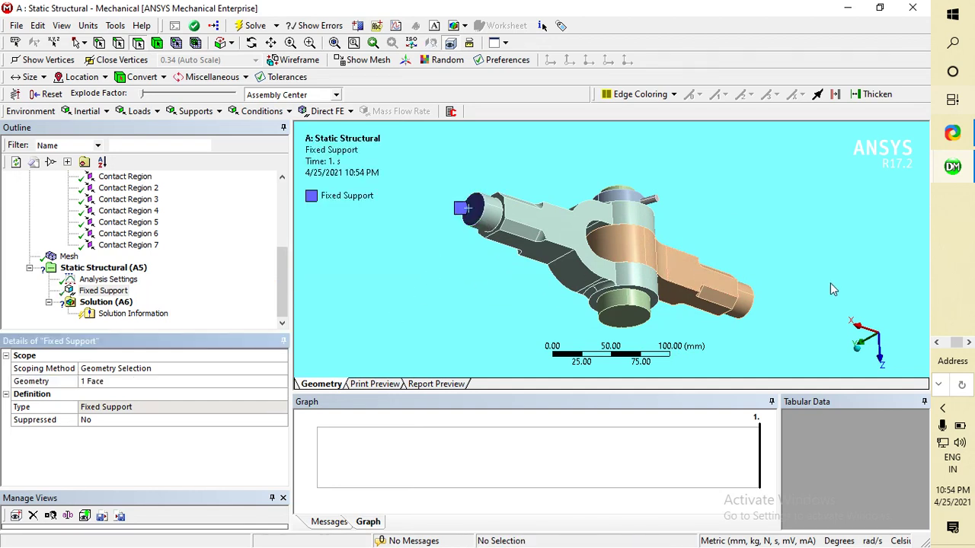
Insert a force under Static Structural and select the circular end face of the eye end's shank.
middle_click_drag(830, 283, 656, 277)
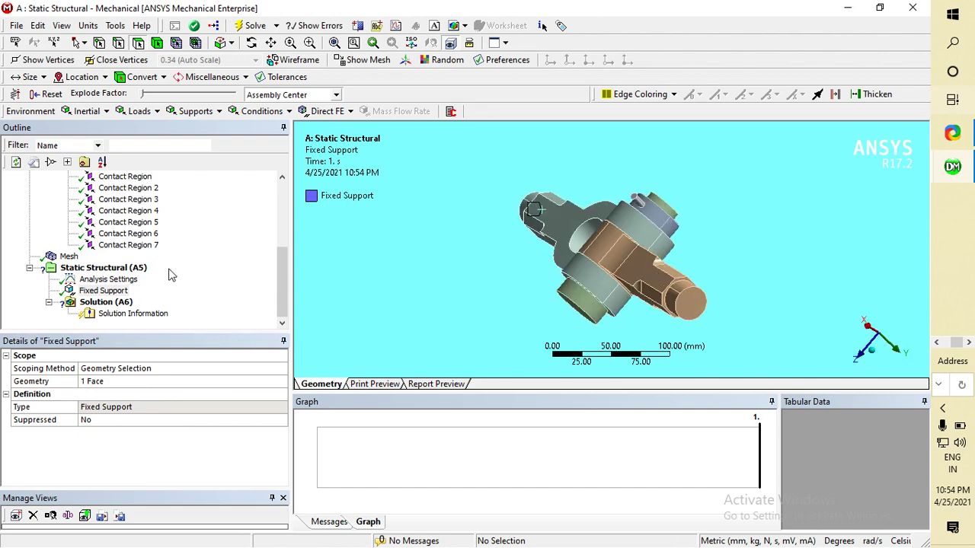
left_click(114, 270)
right_click(115, 272)
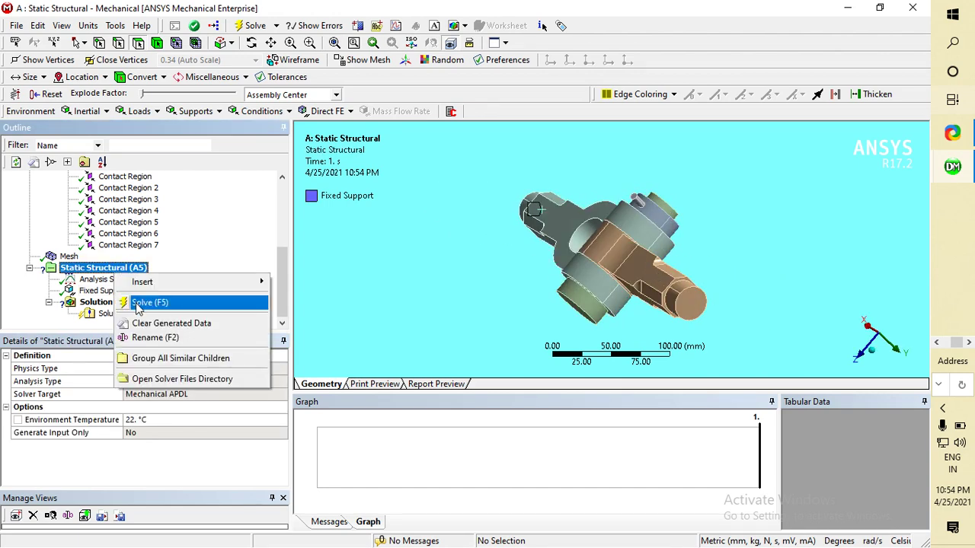
mouse_move(158, 285)
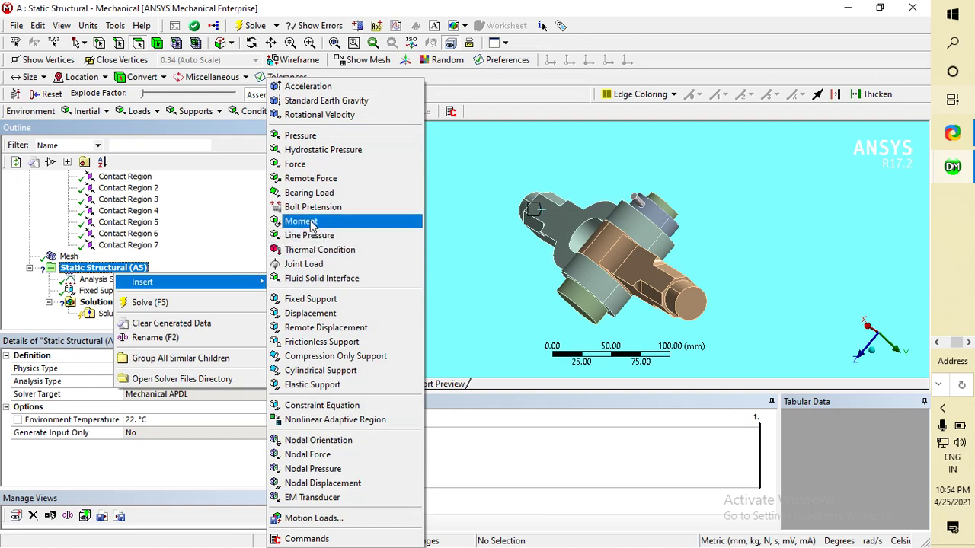
left_click(295, 164)
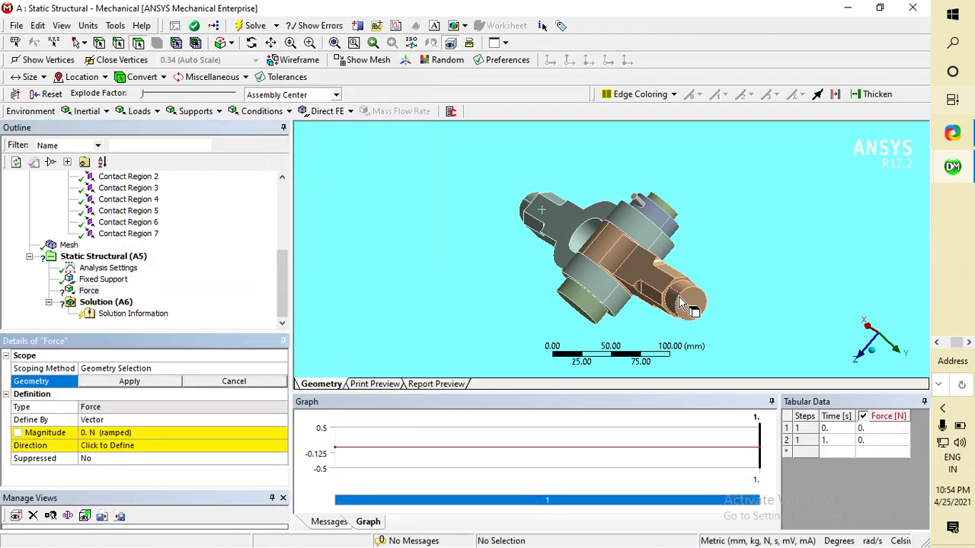
left_click(699, 310)
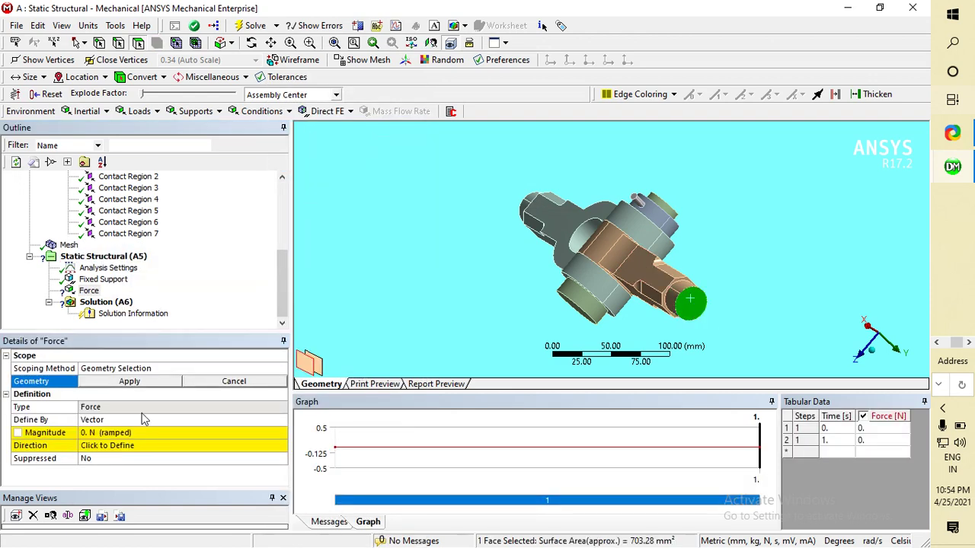
Define the force by components and set its X component to -20000 N.
left_click(130, 433)
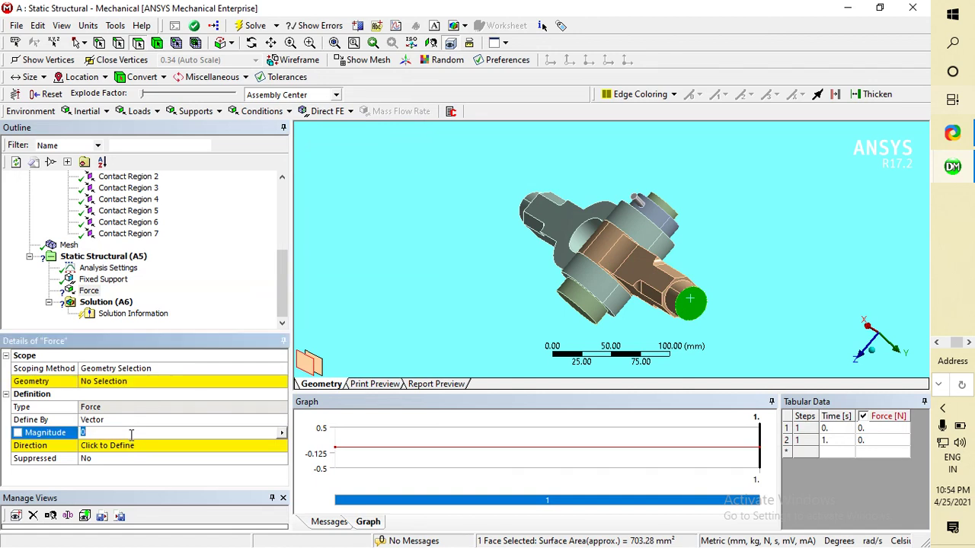
left_click(140, 419)
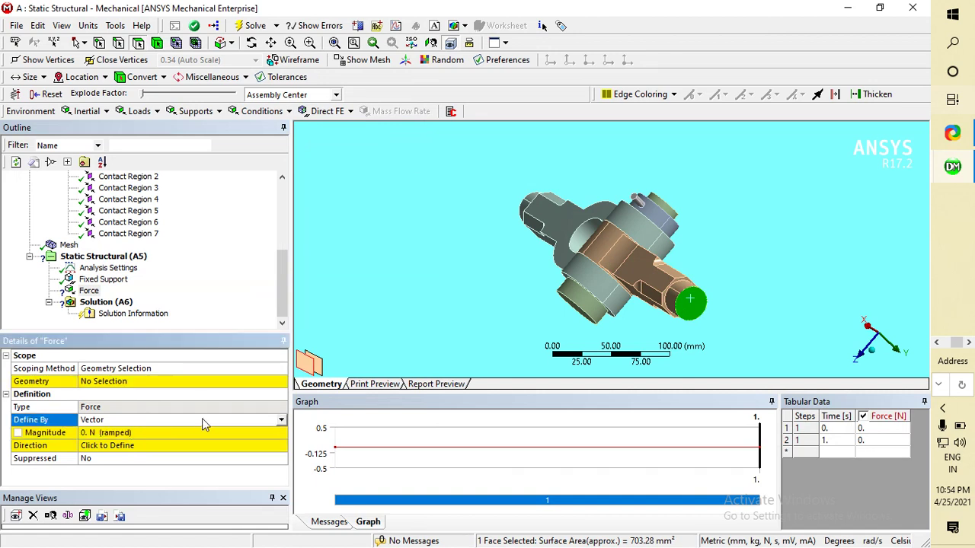
left_click(281, 419)
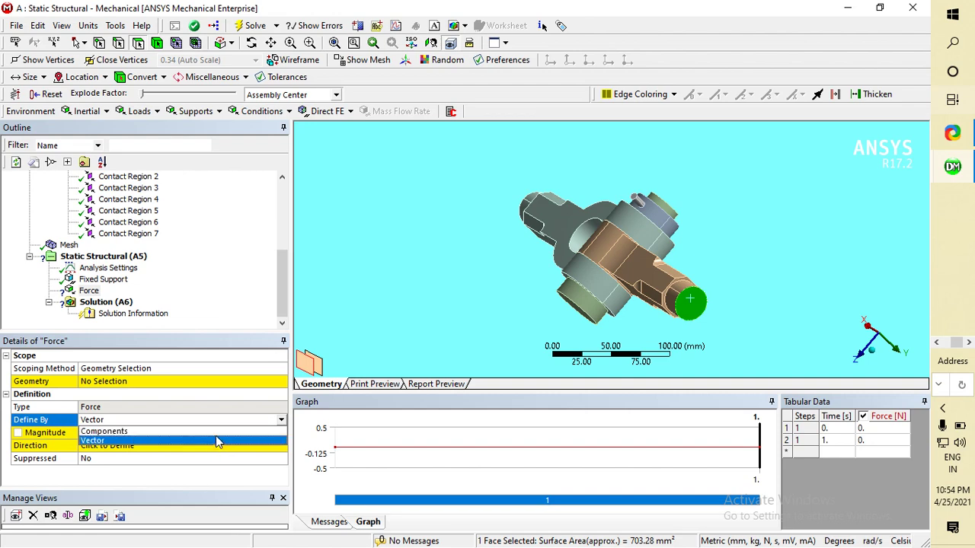
left_click(218, 432)
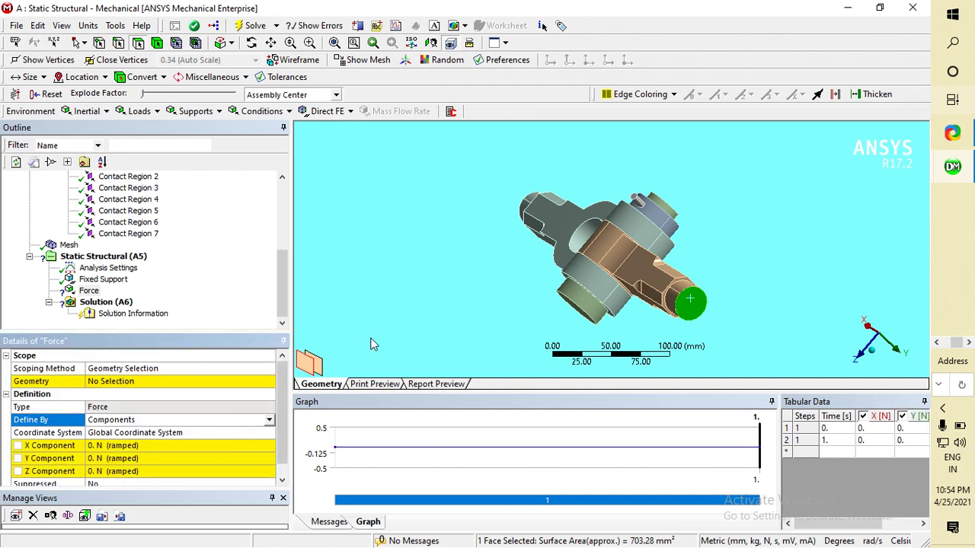
middle_click_drag(370, 344, 537, 333)
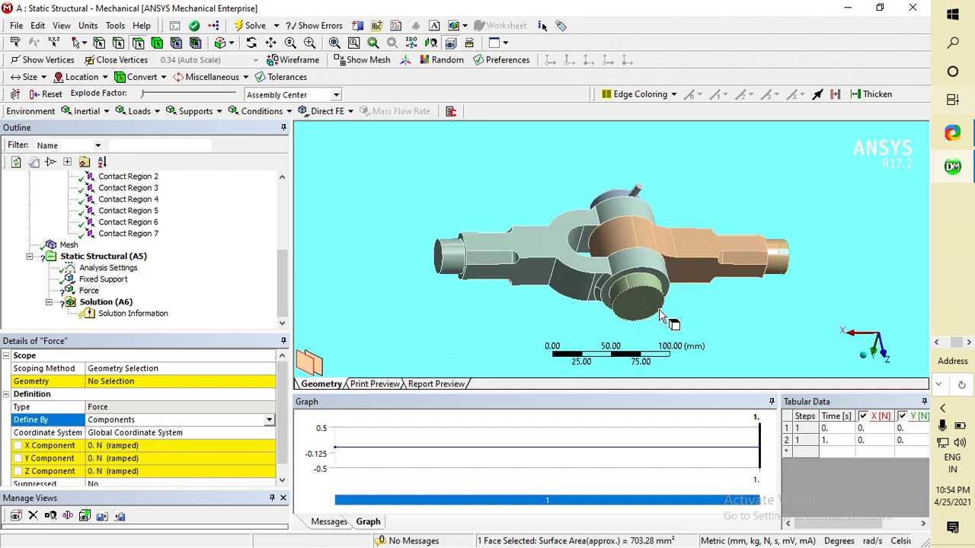
left_click(114, 445)
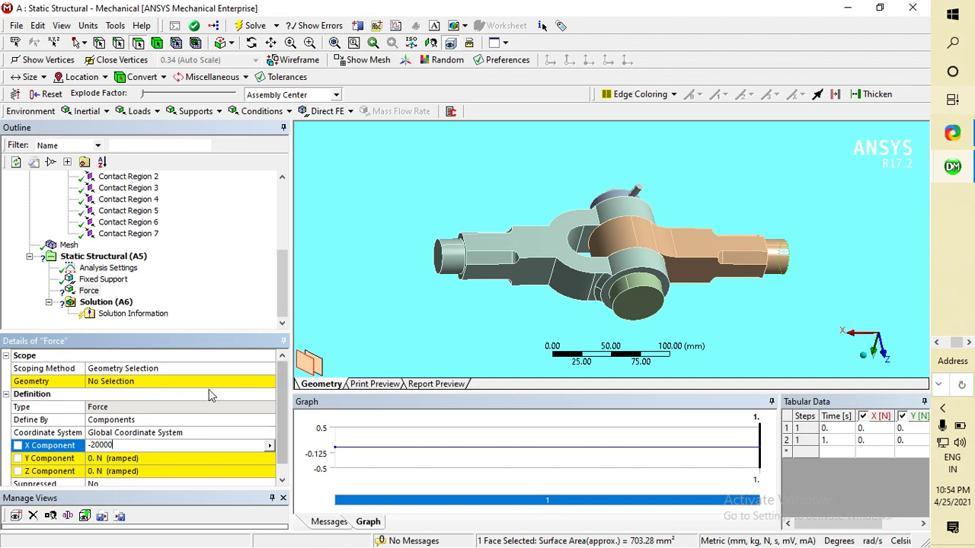
left_click(226, 297)
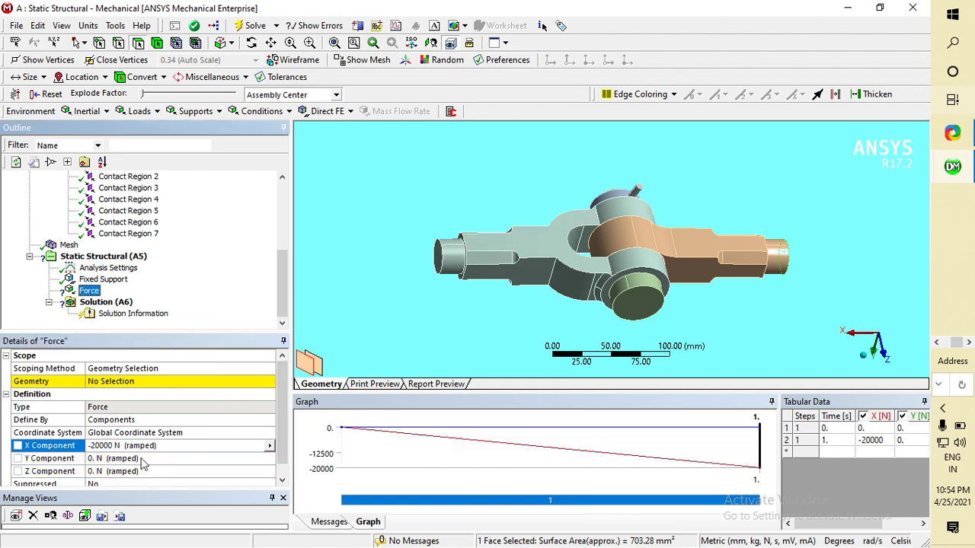
Apply the circular end face of the eye end as the force's geometry and check the load's direction.
left_click(226, 383)
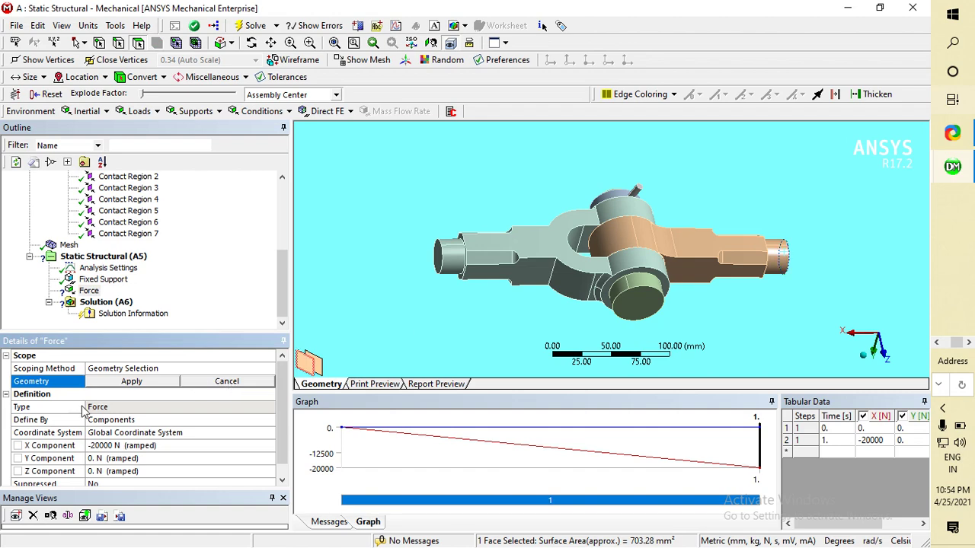
middle_click_drag(683, 248, 578, 259)
left_click(127, 381)
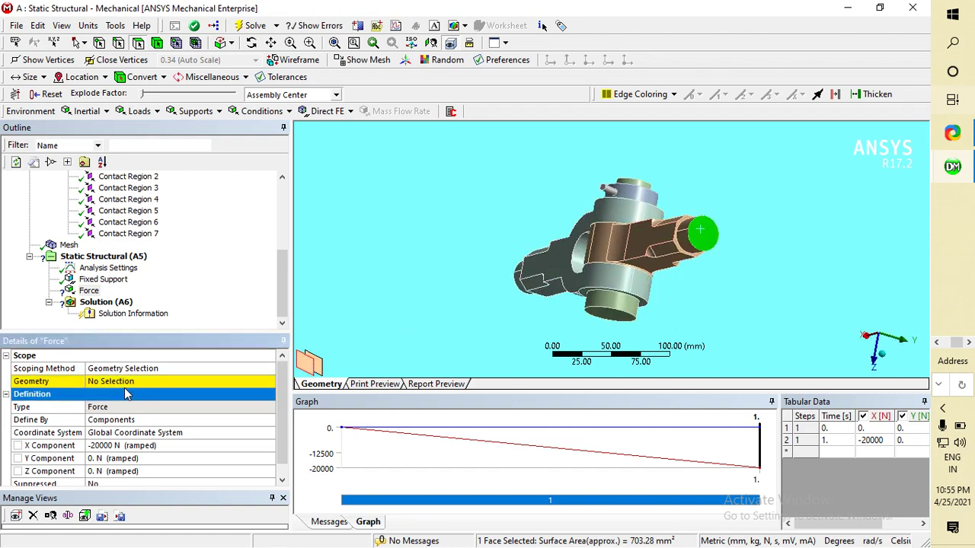
left_click(164, 368)
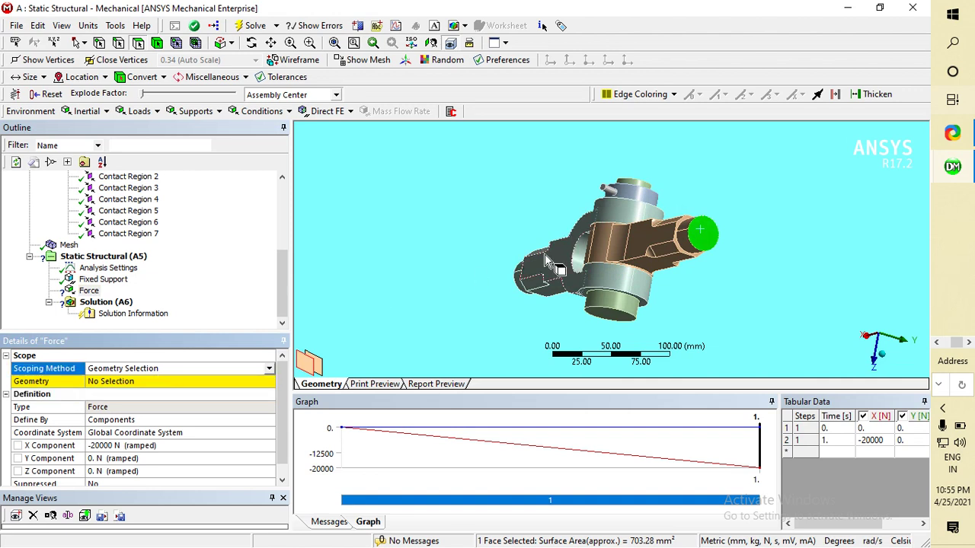
left_click(708, 236)
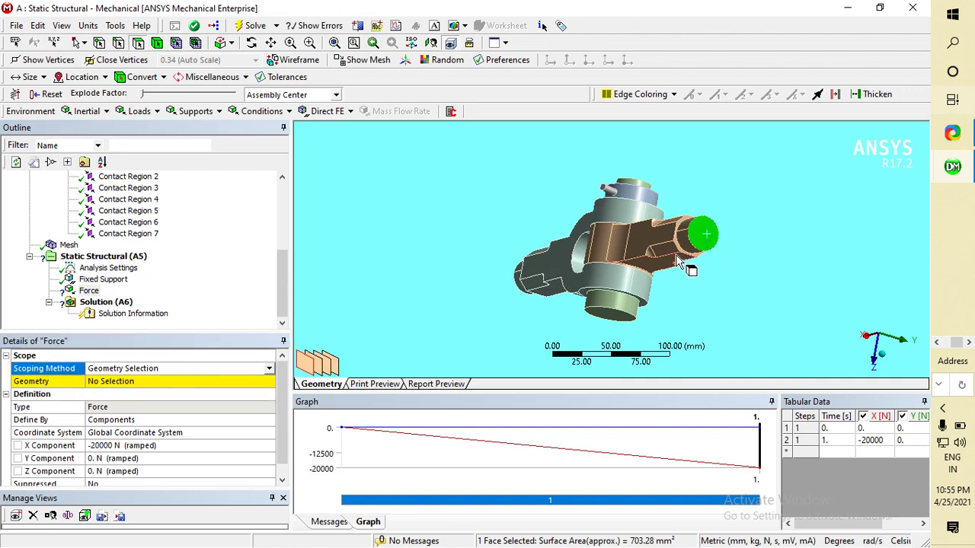
left_click(183, 382)
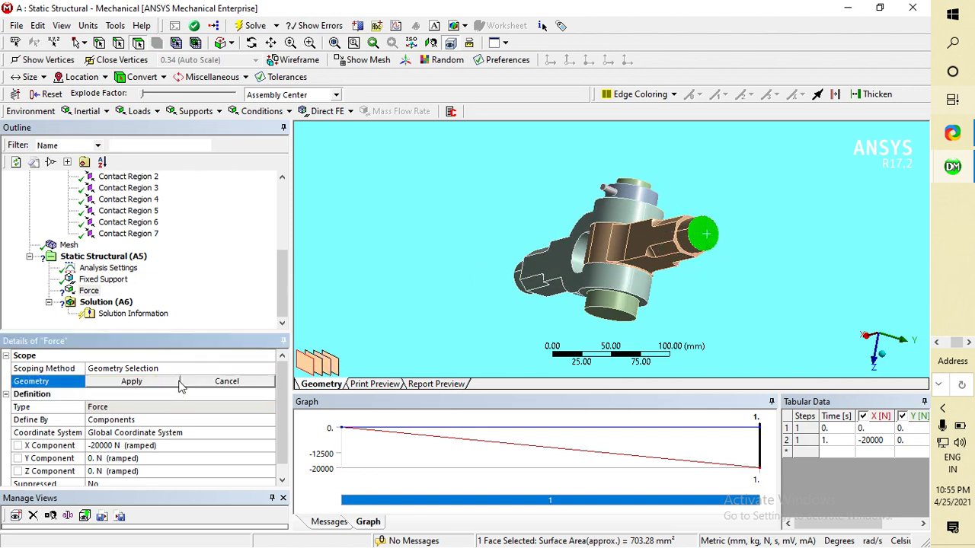
left_click(142, 382)
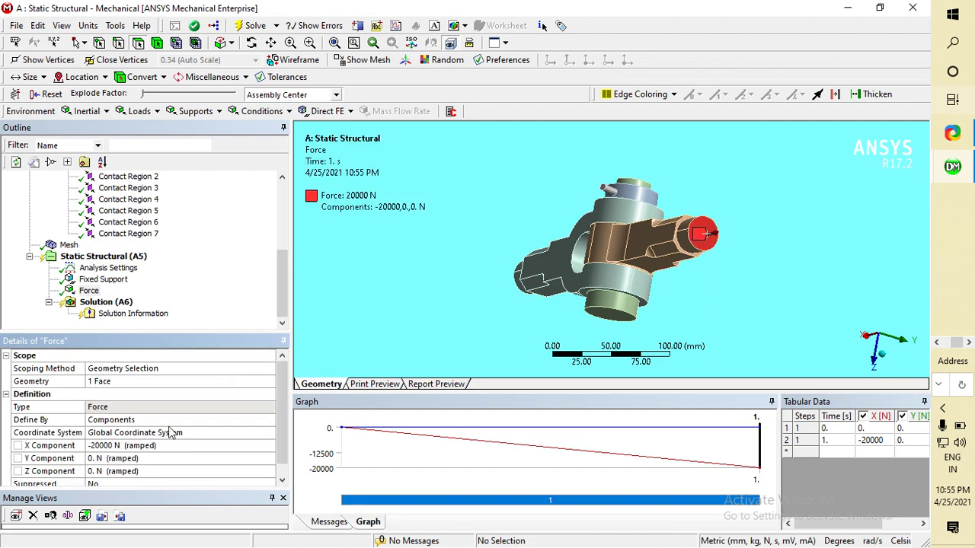
middle_click_drag(563, 267, 628, 270)
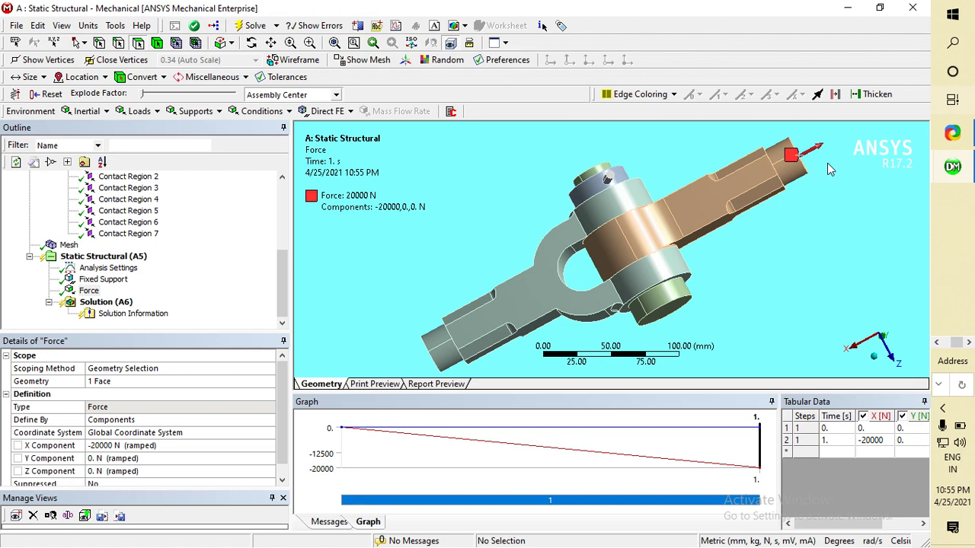
scroll(172, 464, "down", 1)
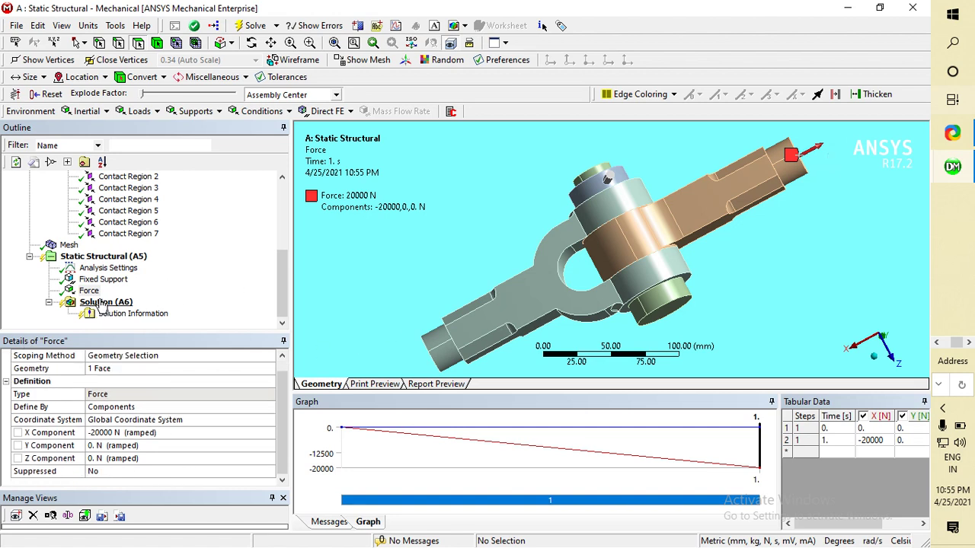
Solve the static structural analysis and open the solver output under Solution Information.
left_click(253, 26)
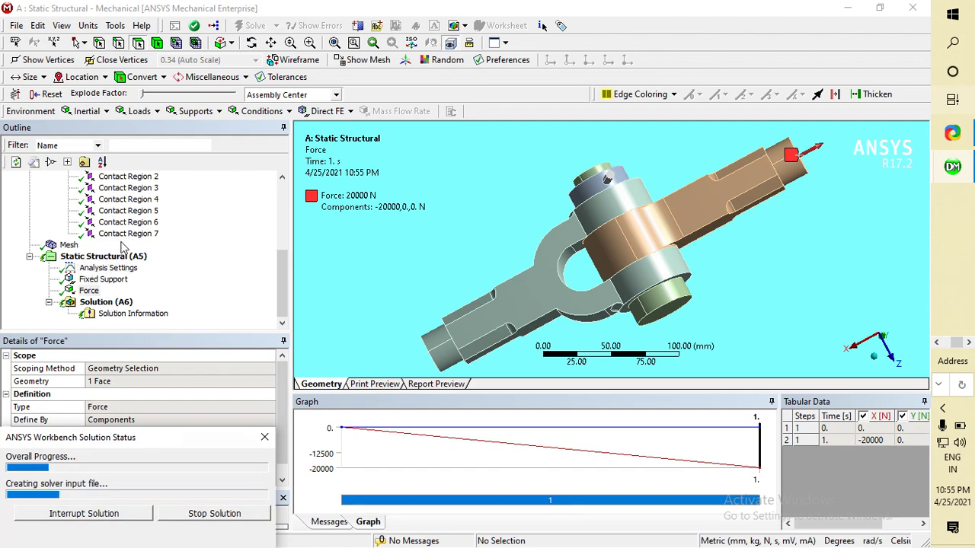
left_click(108, 303)
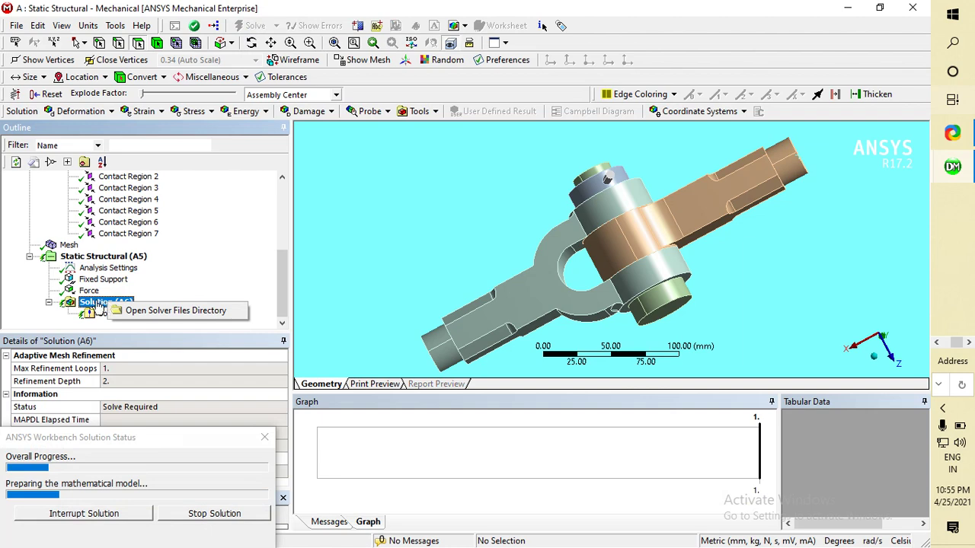
left_click(137, 315)
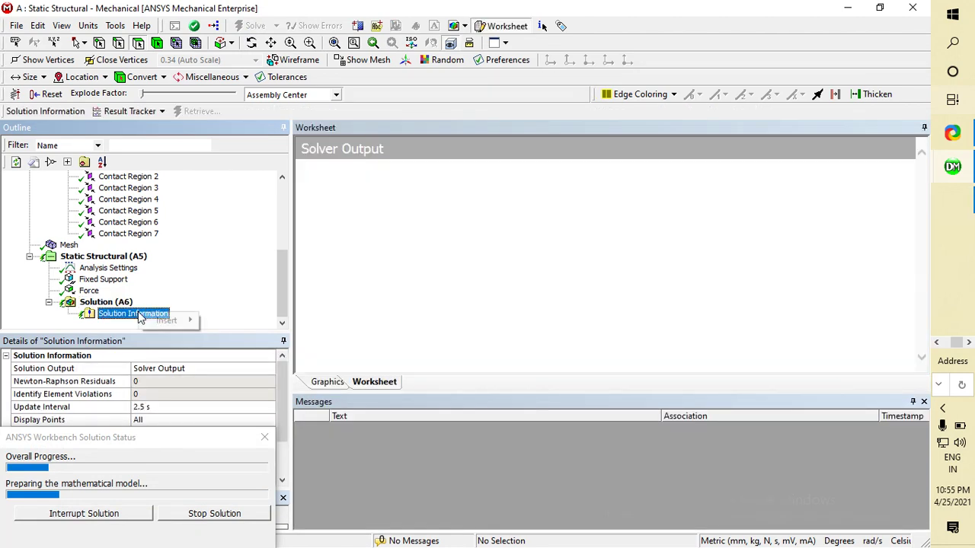
left_click(215, 260)
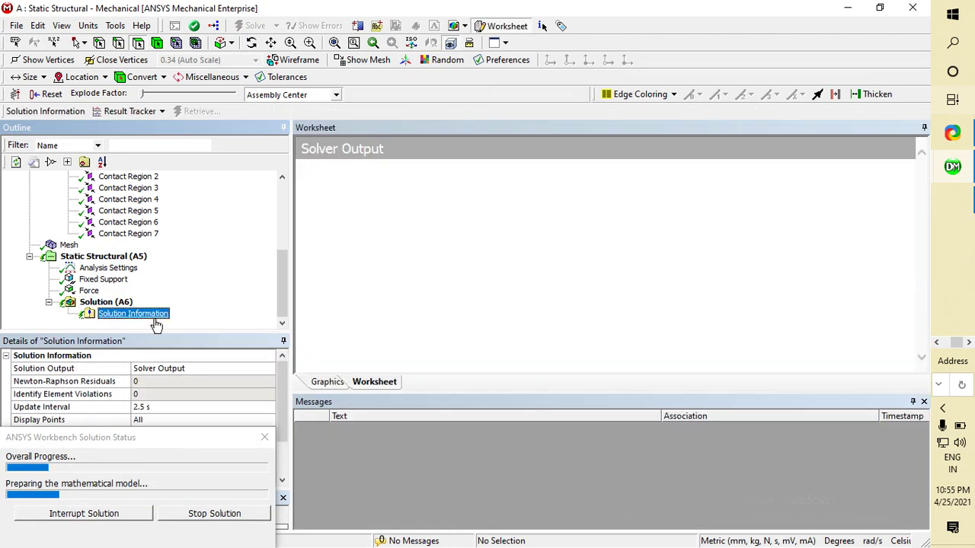
left_click(98, 303)
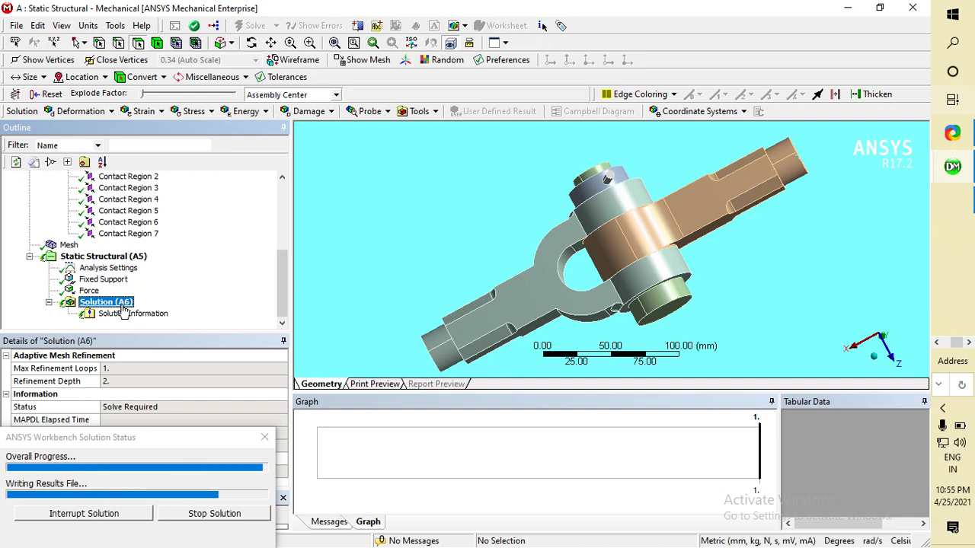
left_click(134, 314)
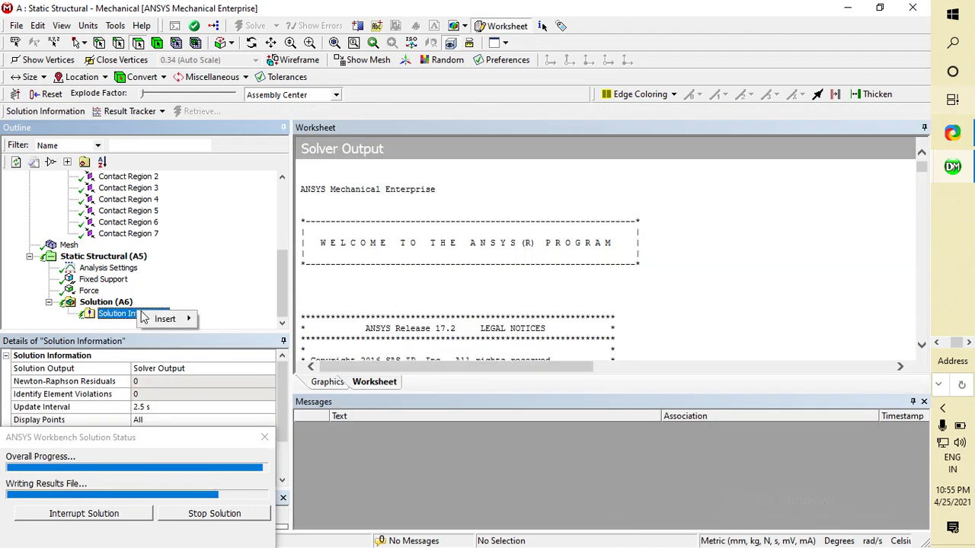
left_click(107, 302)
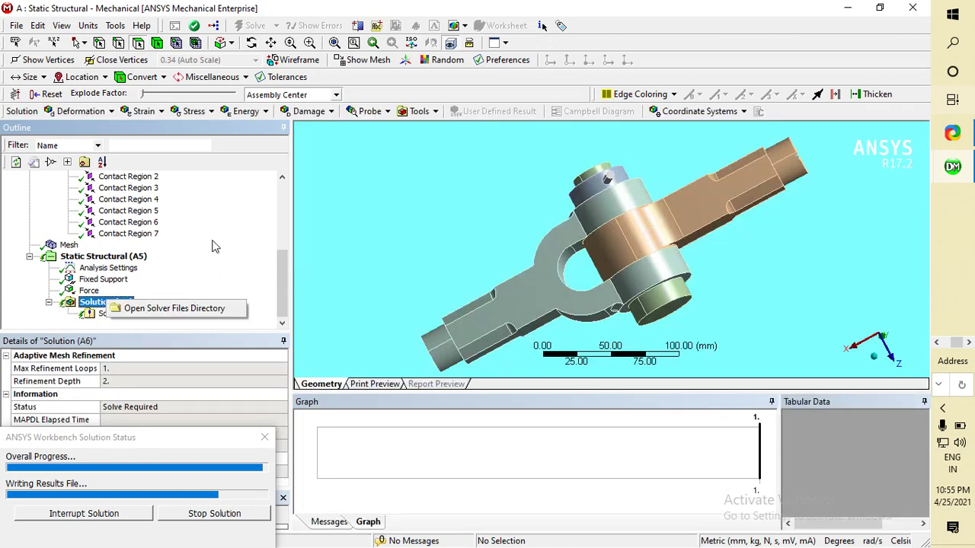
left_click(101, 258)
Add a total deformation result for all bodies to the solution.
left_click(107, 303)
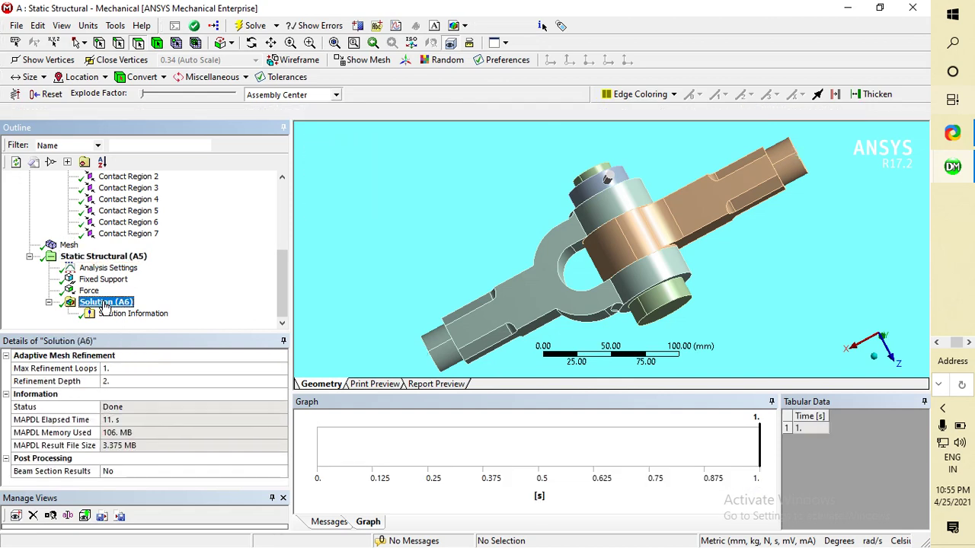
right_click(107, 303)
mouse_move(188, 312)
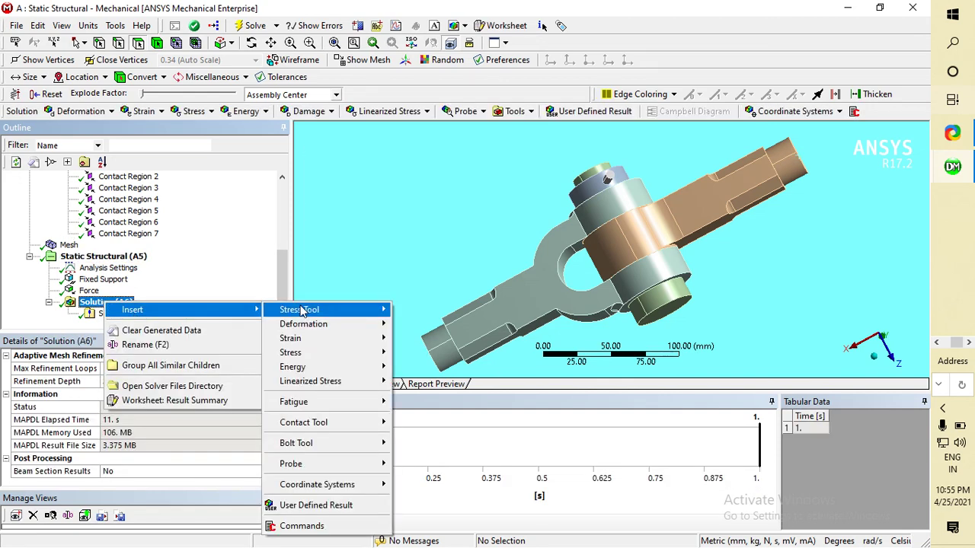
mouse_move(301, 310)
mouse_move(312, 325)
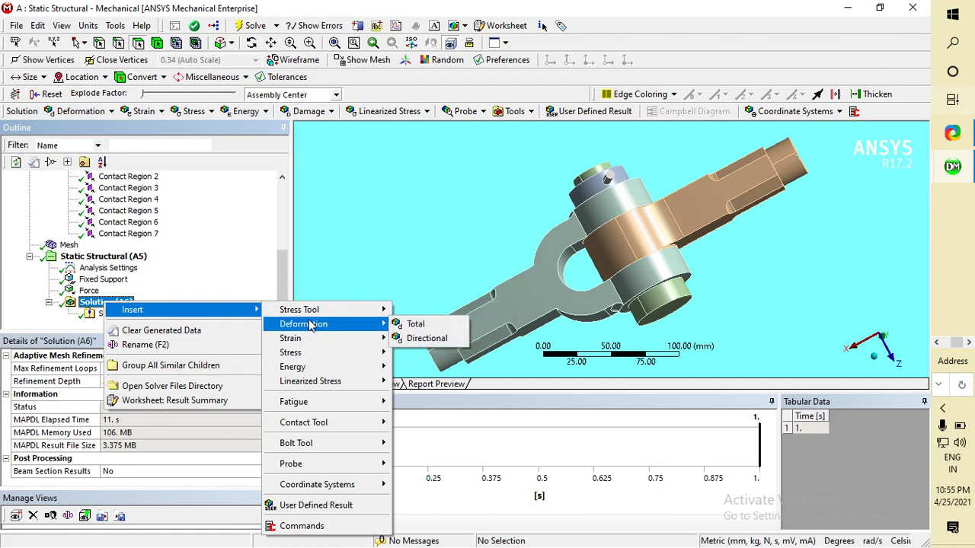
left_click(437, 327)
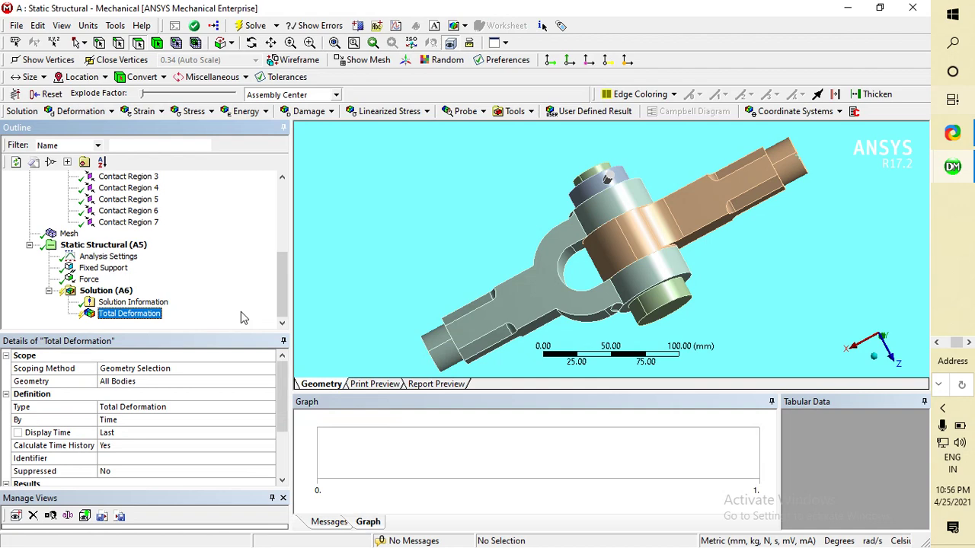
Add an equivalent (von-Mises) stress result for all bodies to the solution.
right_click(124, 291)
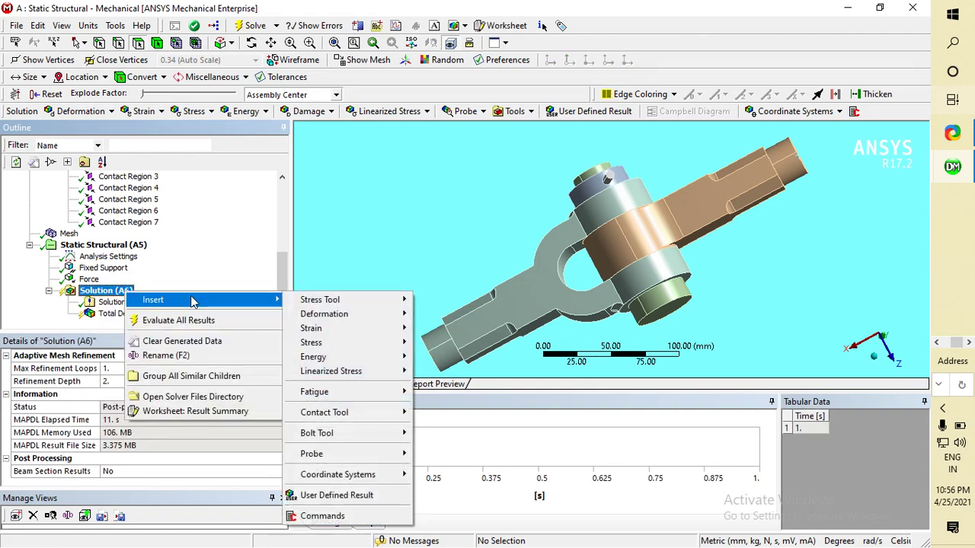
mouse_move(409, 348)
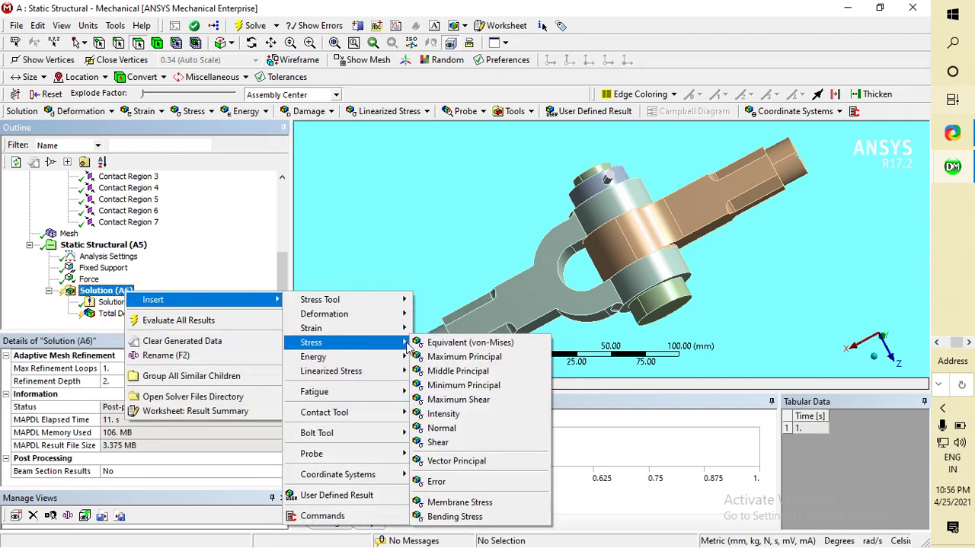
left_click(451, 344)
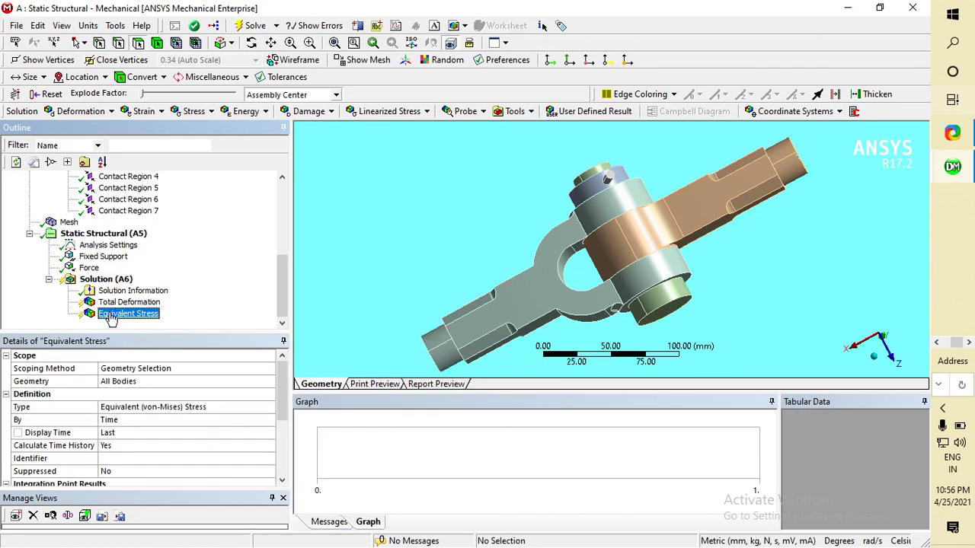
Add a Contact Tool to the solution, keeping all contact regions included with both contact sides.
right_click(122, 280)
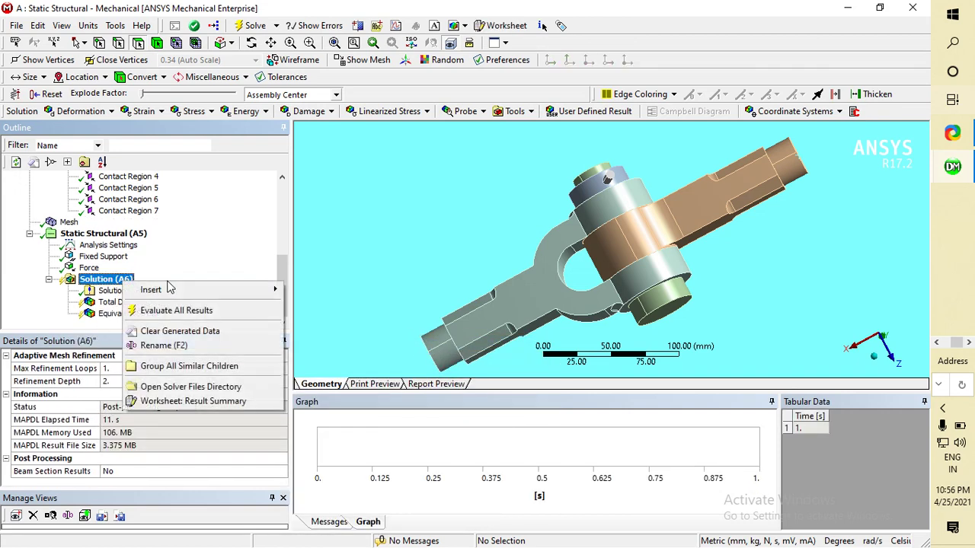
mouse_move(206, 296)
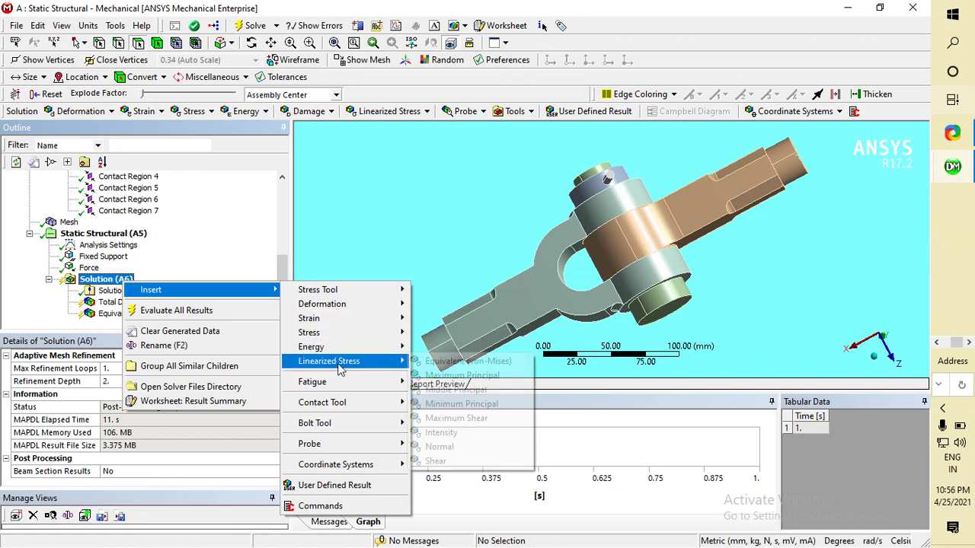
mouse_move(340, 404)
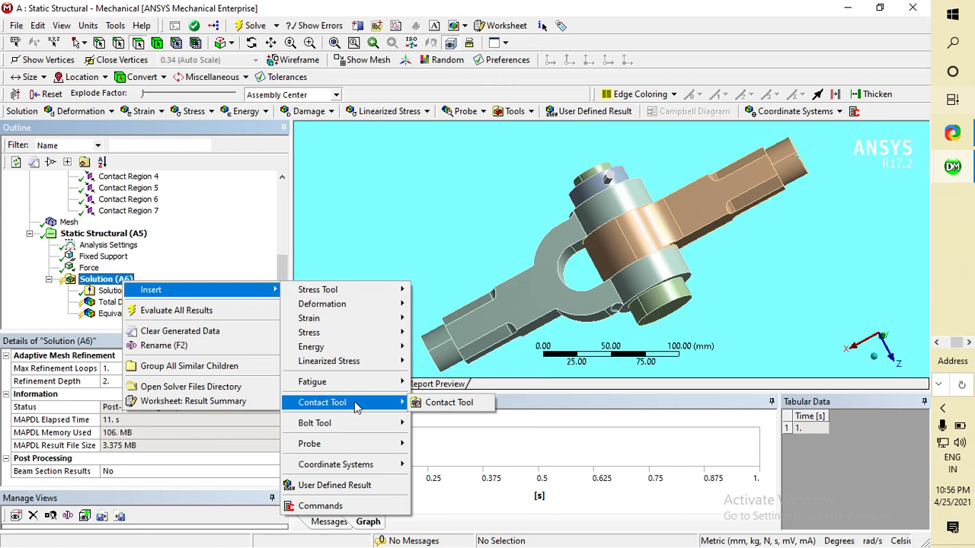
left_click(438, 402)
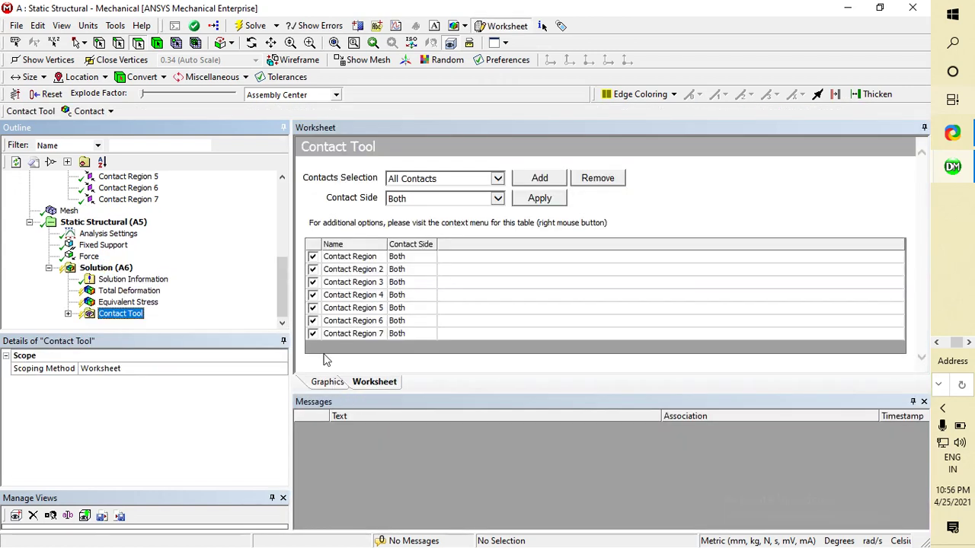
left_click(447, 281)
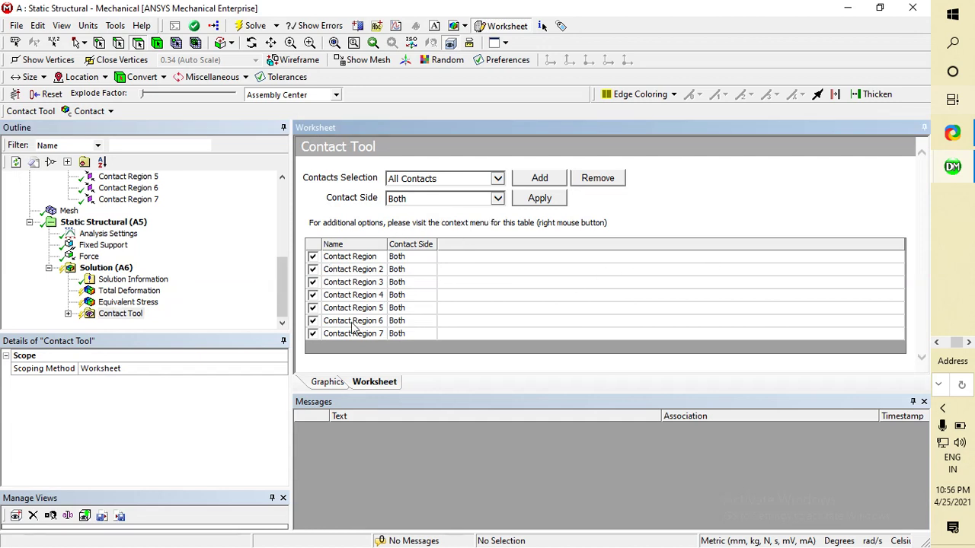
left_click(226, 295)
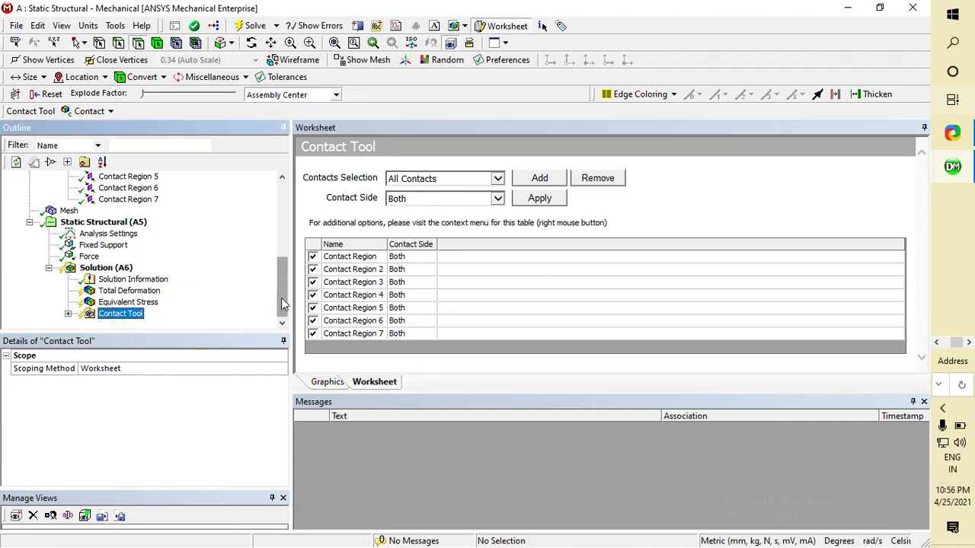
Add a frictional stress result to the Contact Tool and solve to evaluate all results.
right_click(132, 313)
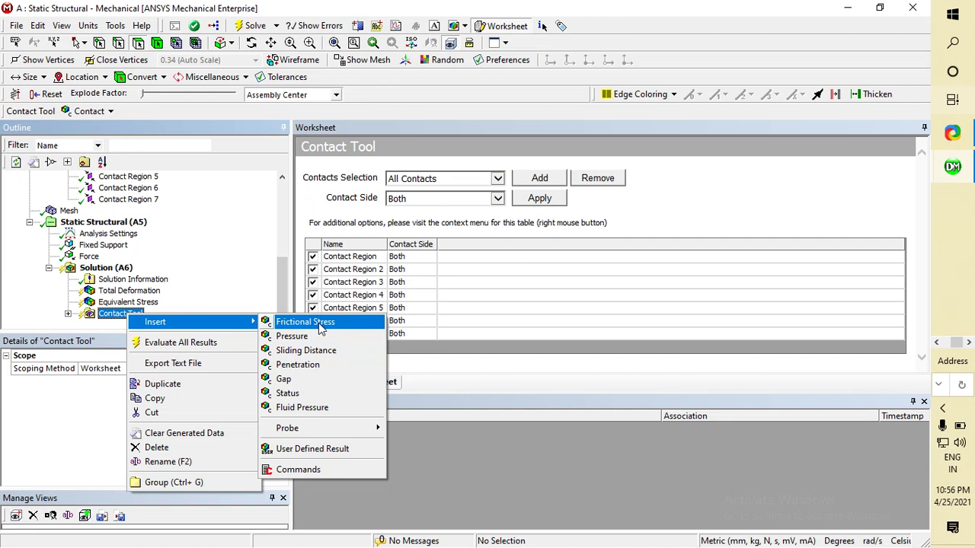
left_click(320, 327)
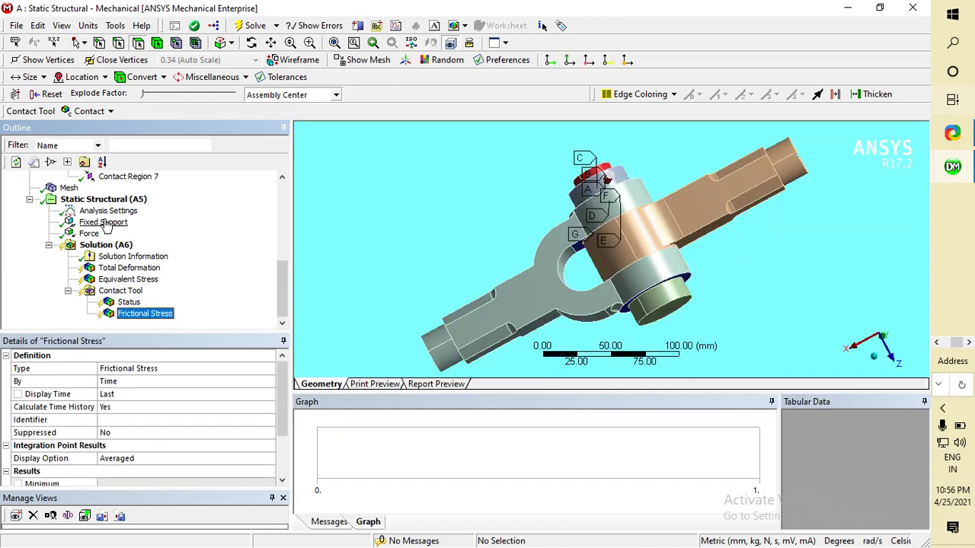
left_click(250, 26)
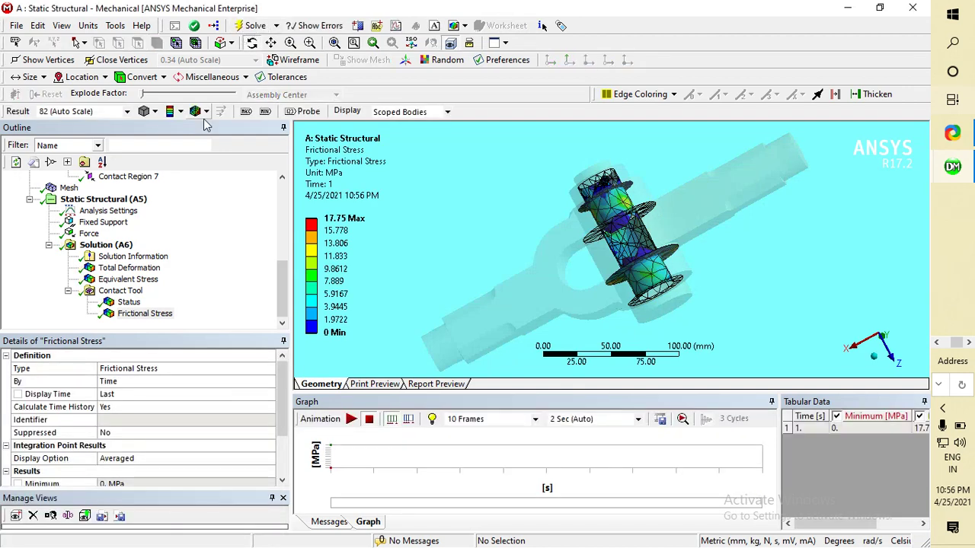
Display the total deformation result, animate it and examine the joint from another angle.
left_click(128, 268)
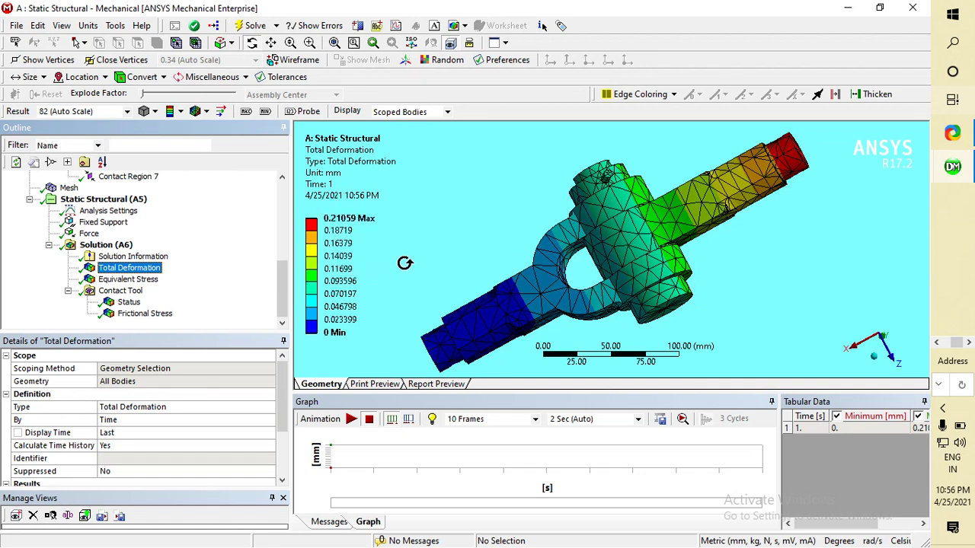
left_click(351, 419)
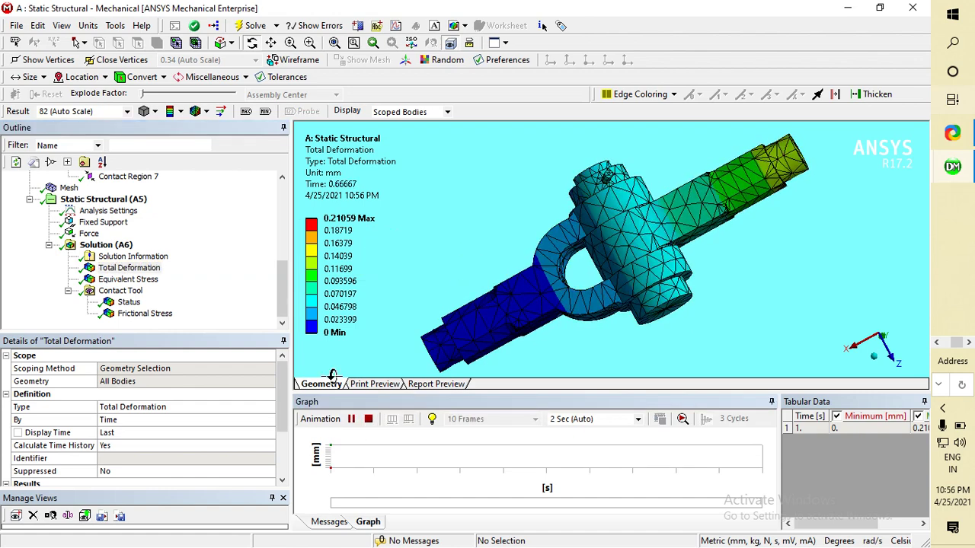
middle_click_drag(742, 213, 709, 261)
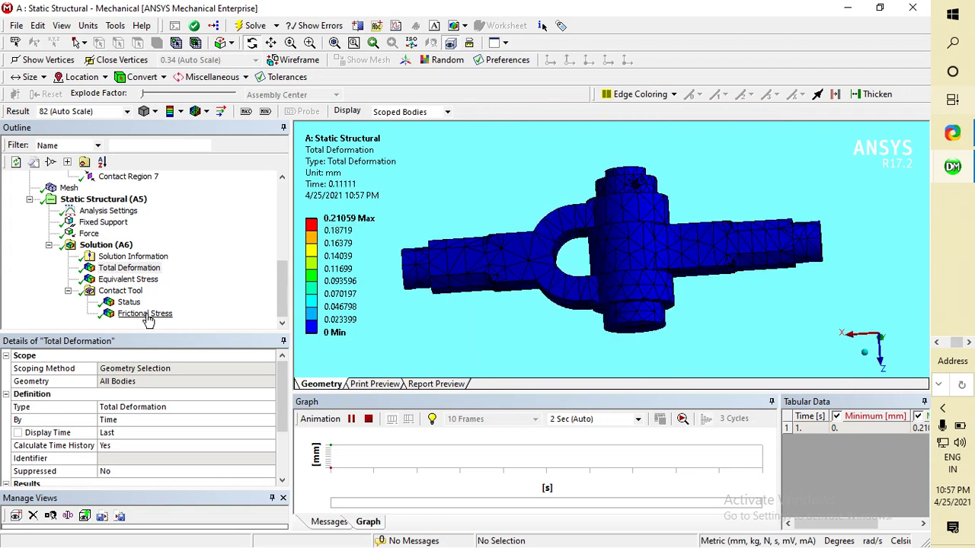
Display the equivalent stress result, play its animation and pause it.
left_click(130, 279)
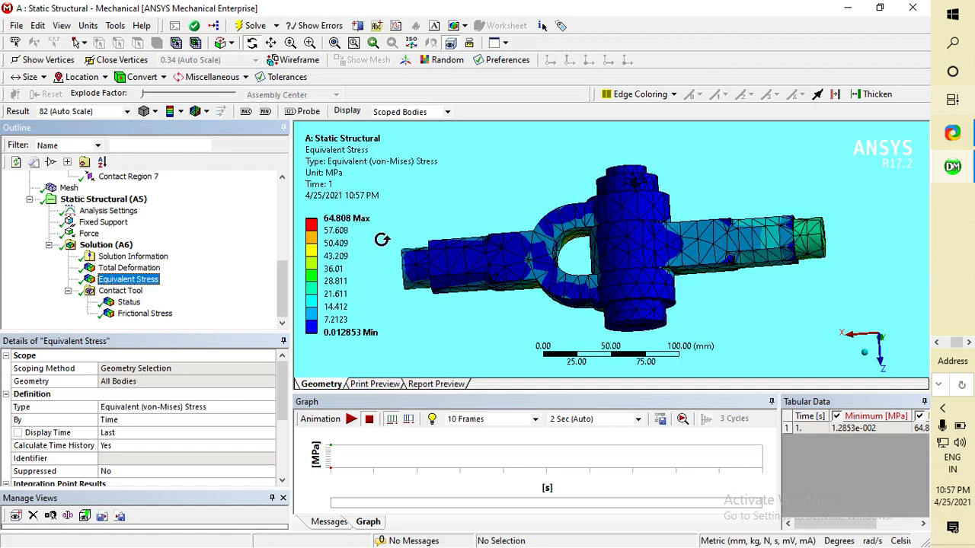
left_click(351, 419)
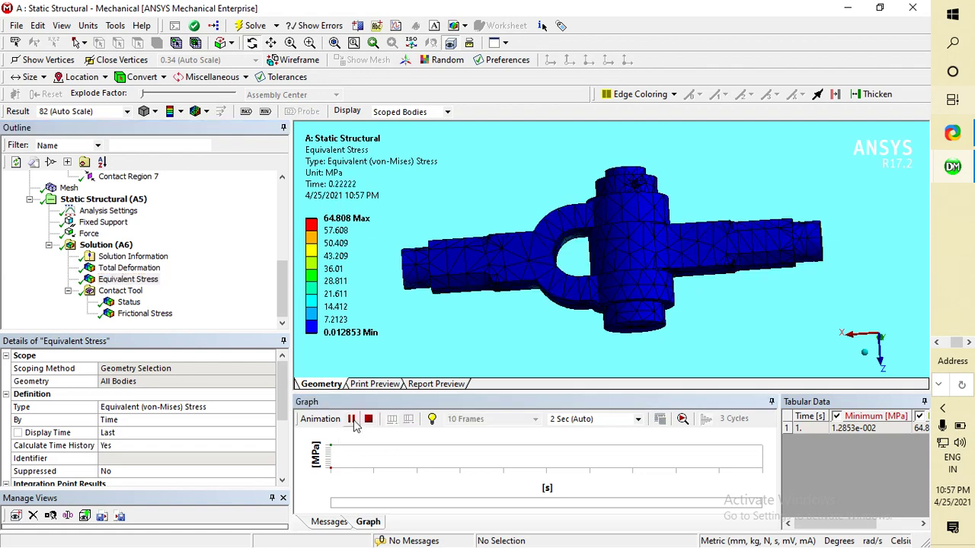
left_click(351, 419)
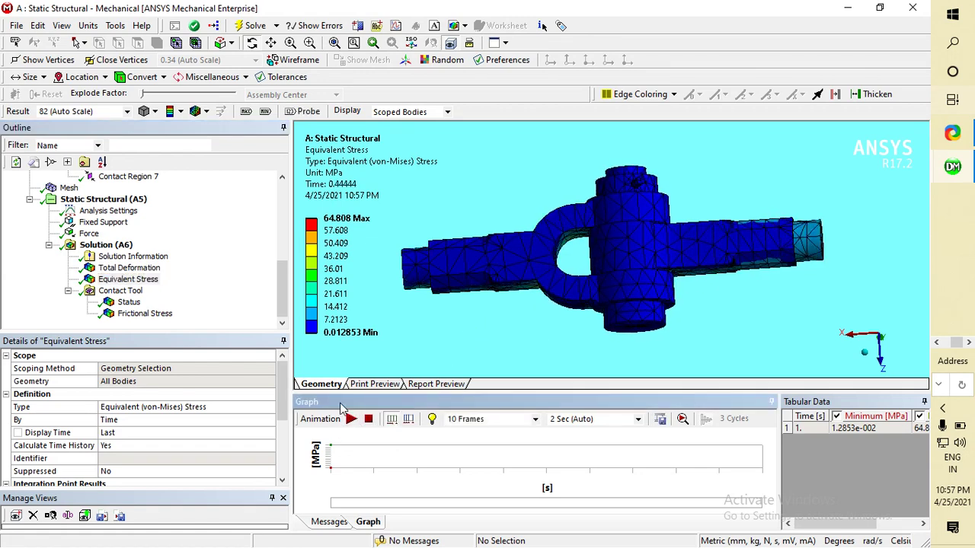
Display the Contact Tool's status result, examine the pin's contact surfaces and animate the result.
left_click(131, 305)
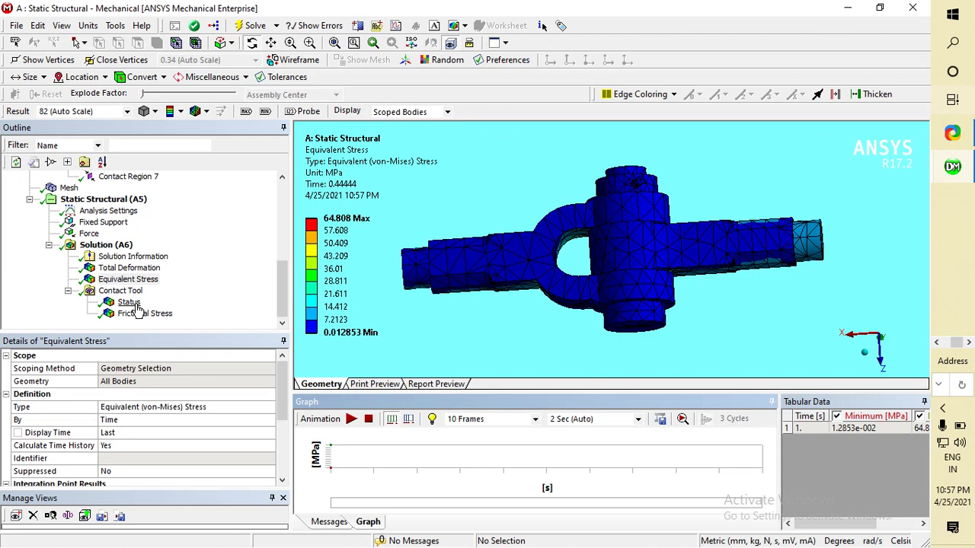
right_click(139, 307)
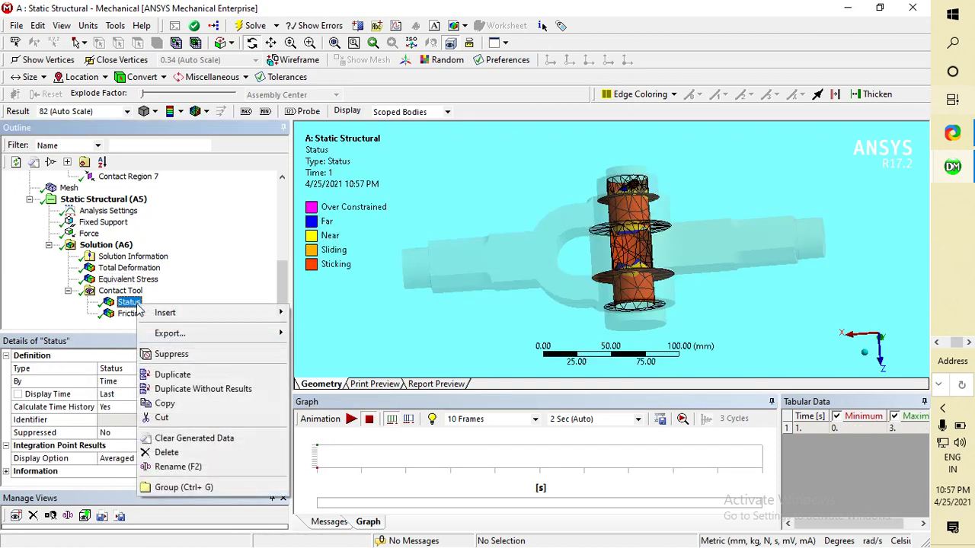
left_click(121, 305)
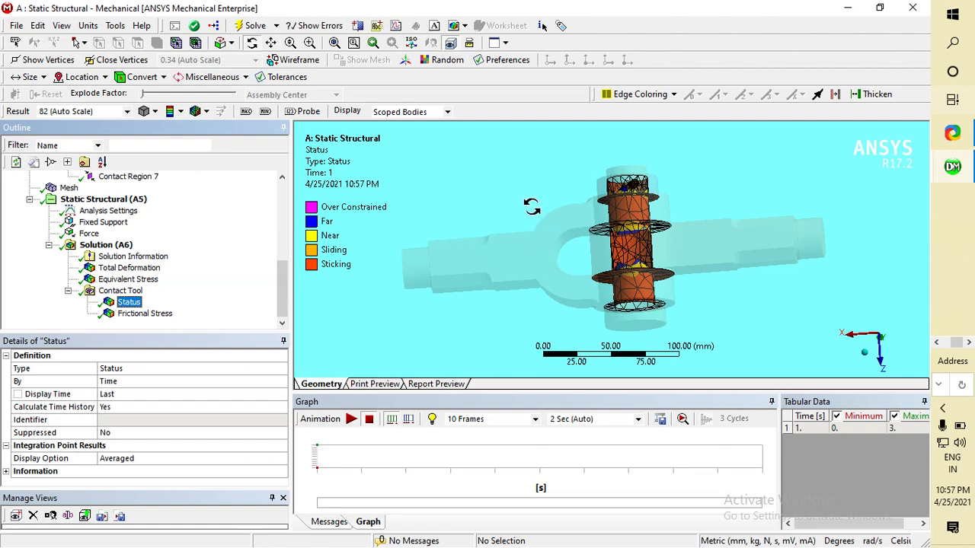
mouse_move(567, 177)
left_mouse_down()
mouse_move(586, 229)
mouse_move(556, 214)
mouse_move(563, 187)
mouse_move(579, 209)
mouse_move(561, 187)
left_mouse_up()
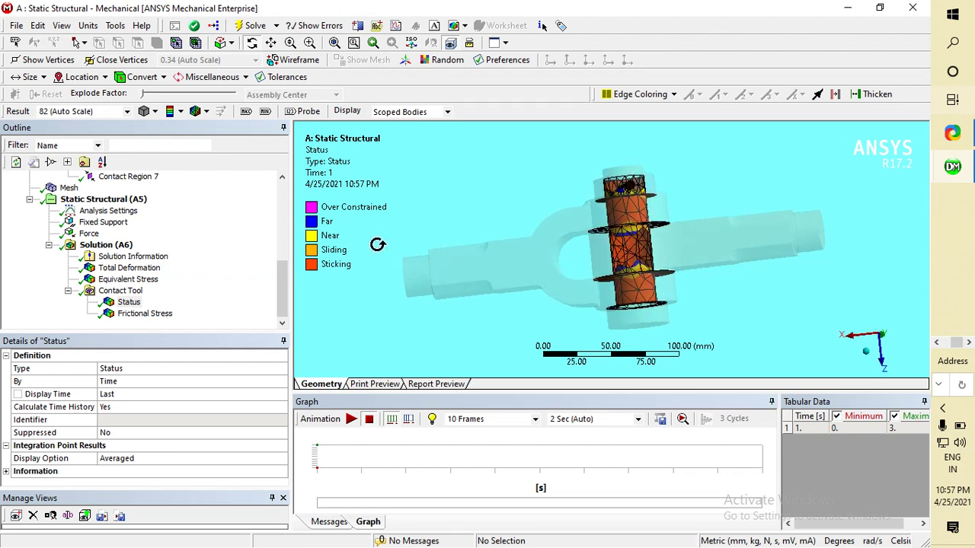
left_click(350, 421)
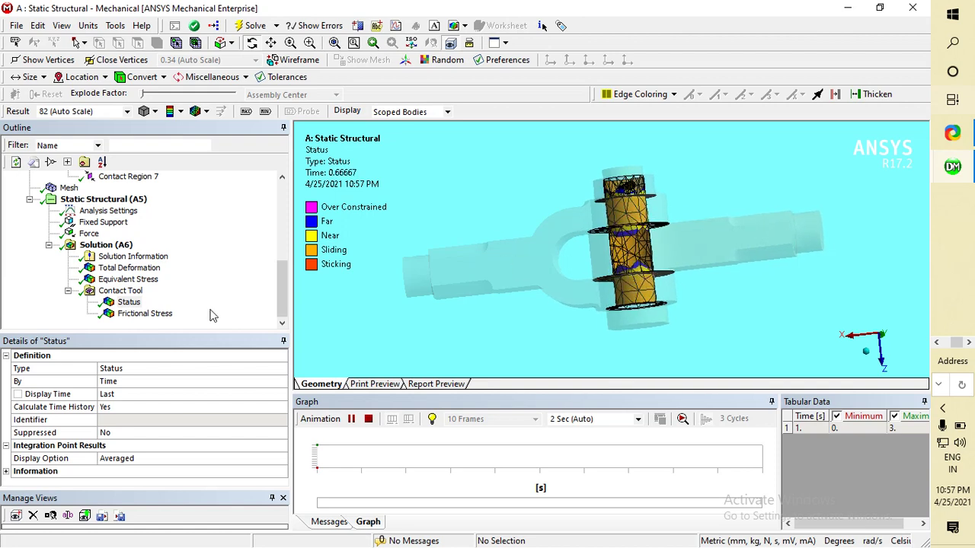
Display the frictional stress result, animate it and examine the contact surfaces from several angles.
left_click(168, 316)
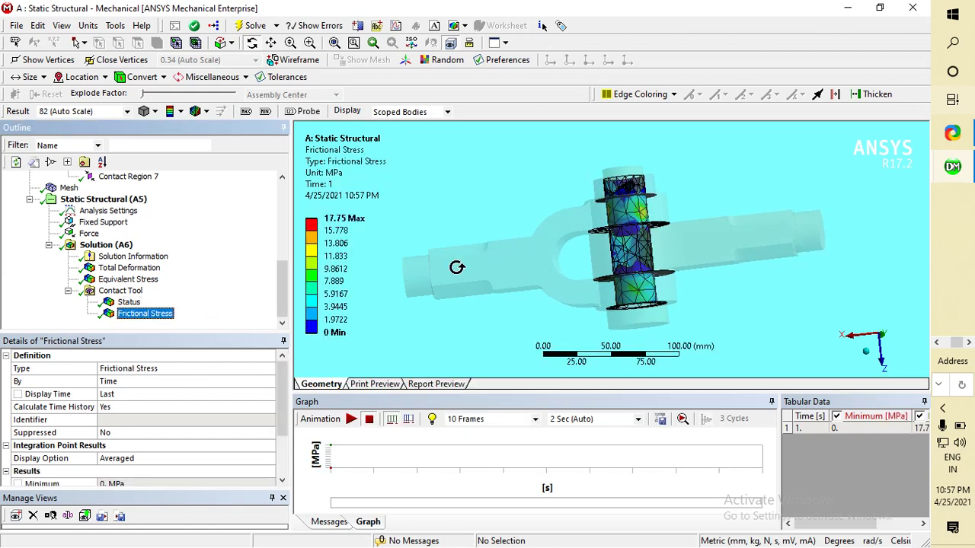
left_click_drag(457, 266, 611, 254)
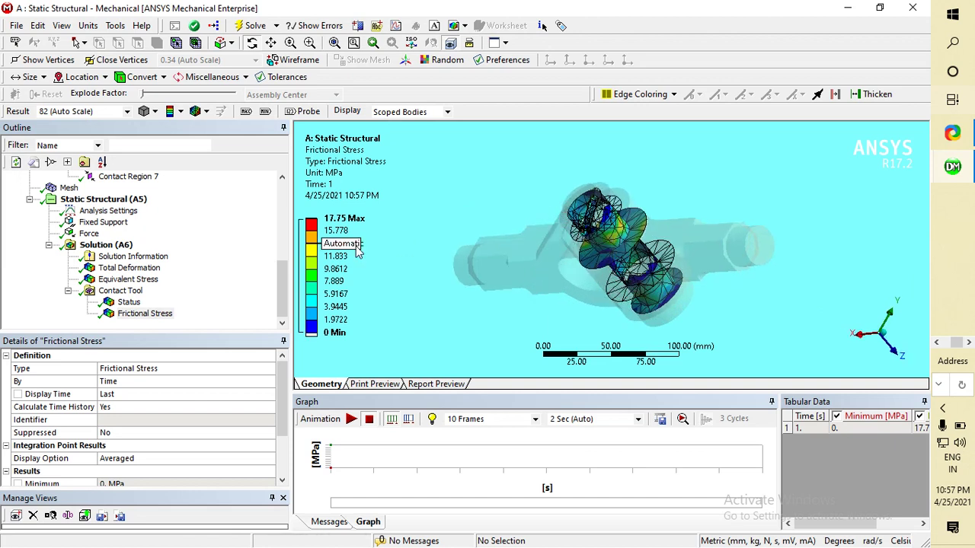
left_click(351, 419)
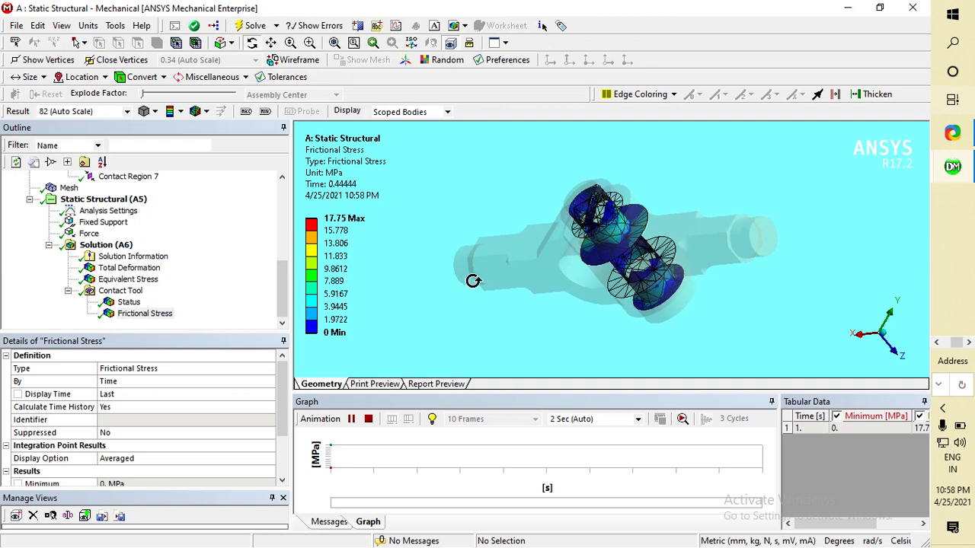
left_click_drag(493, 304, 646, 234)
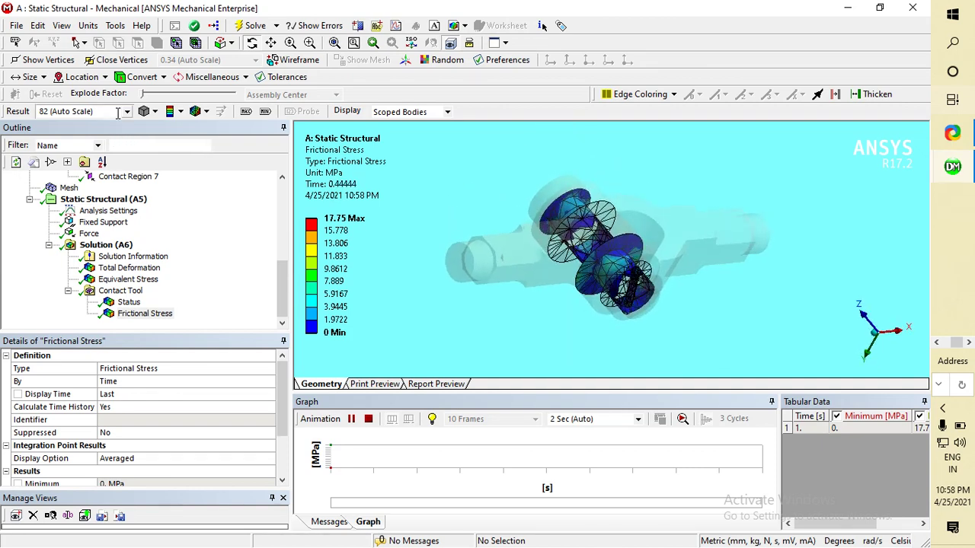